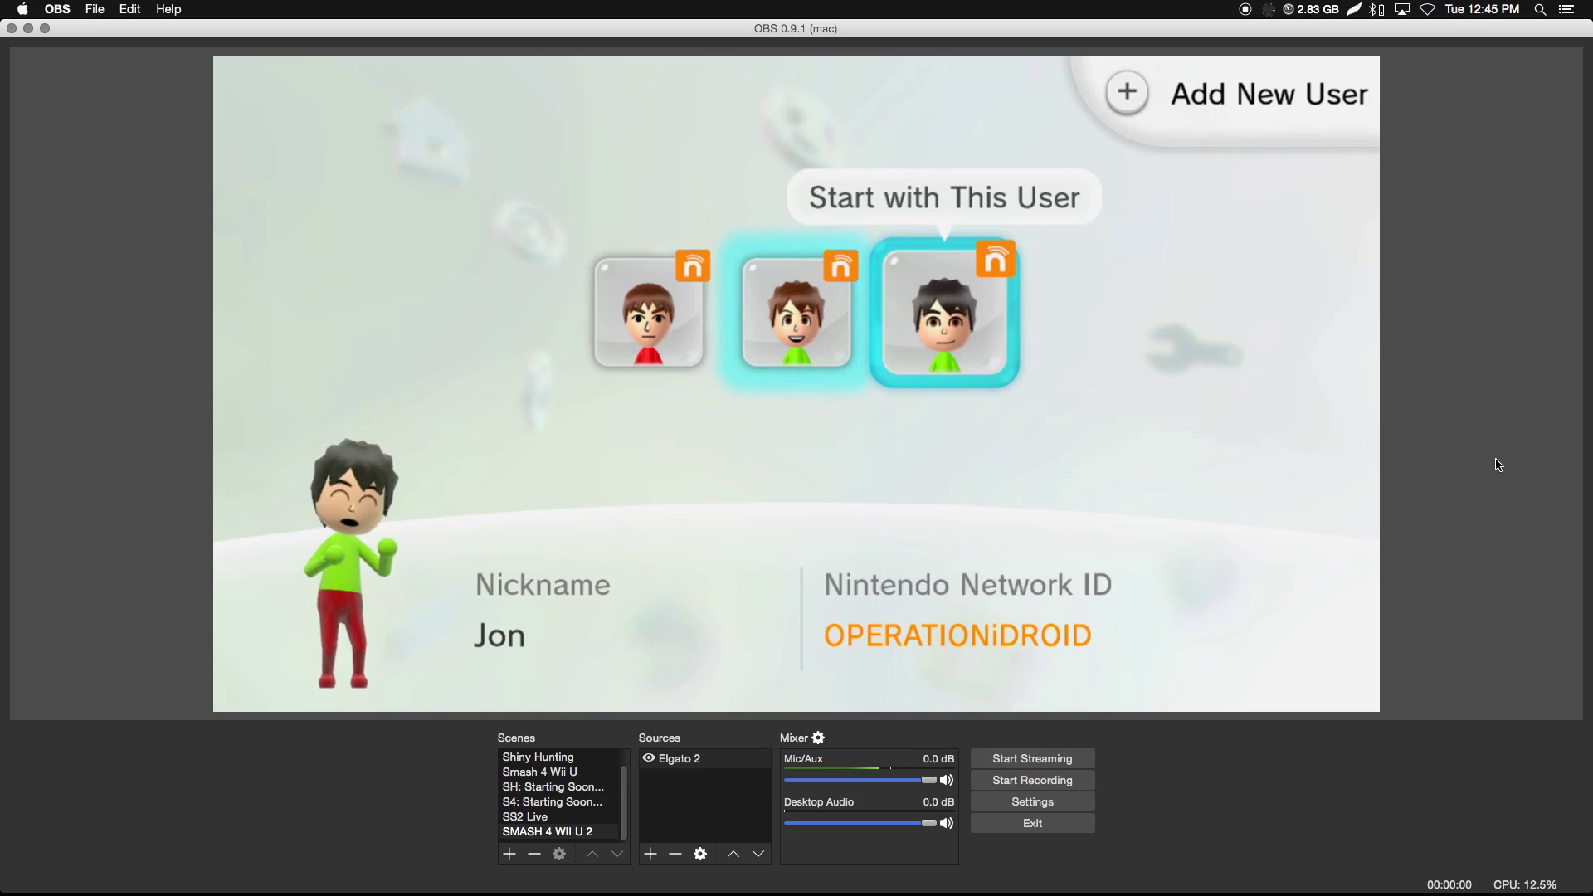
Add a new Image source named "Smash Overlay 2" to the SMASH 4 WII U 2 scene
left_click(651, 854)
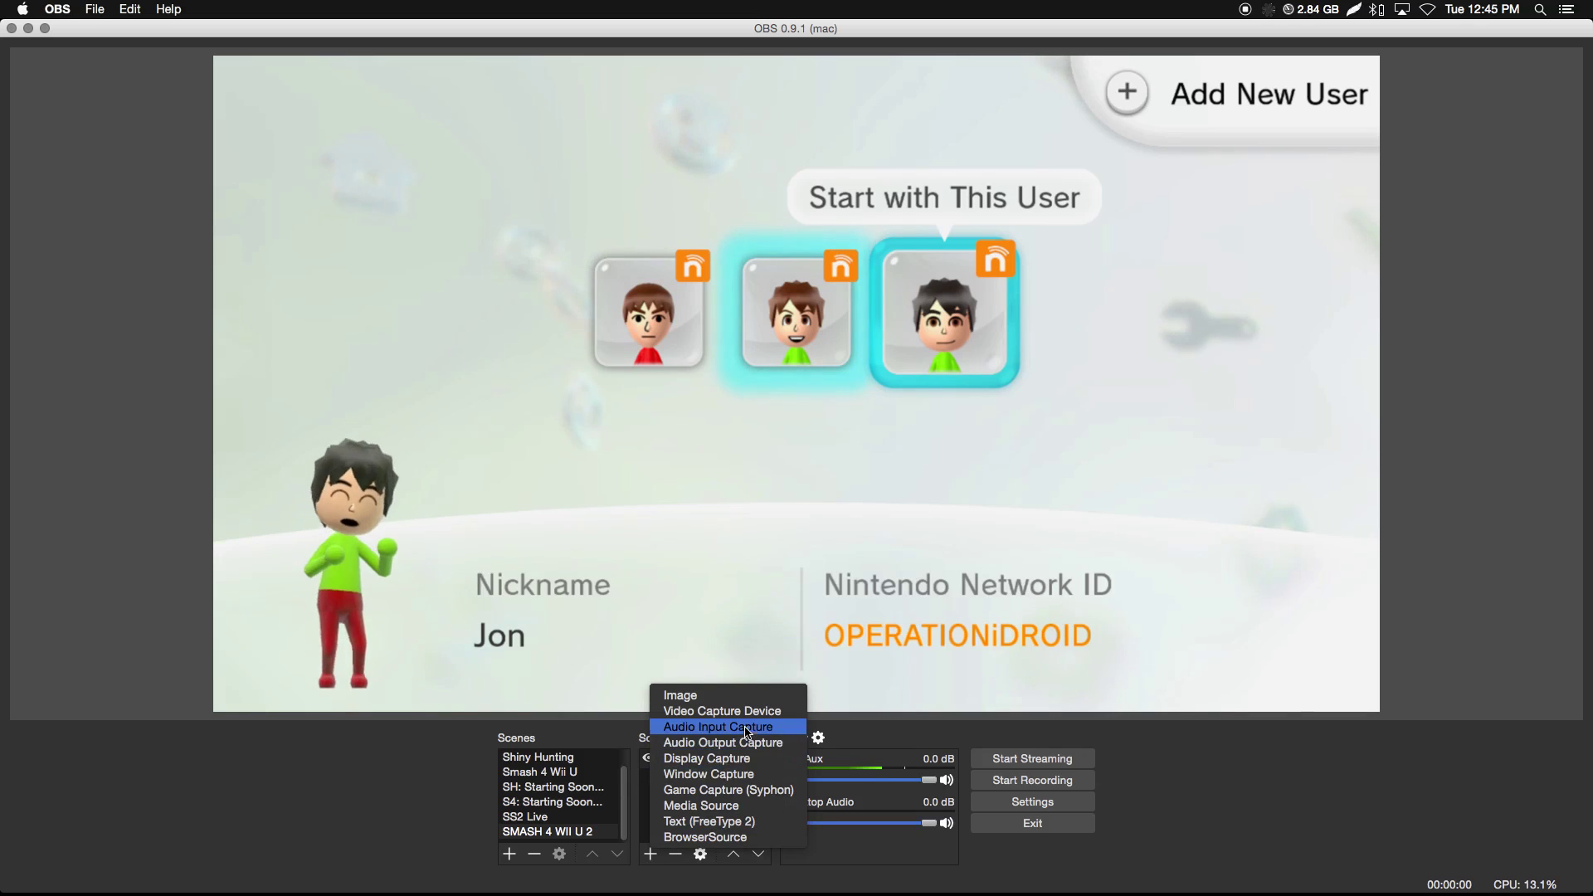
left_click(737, 701)
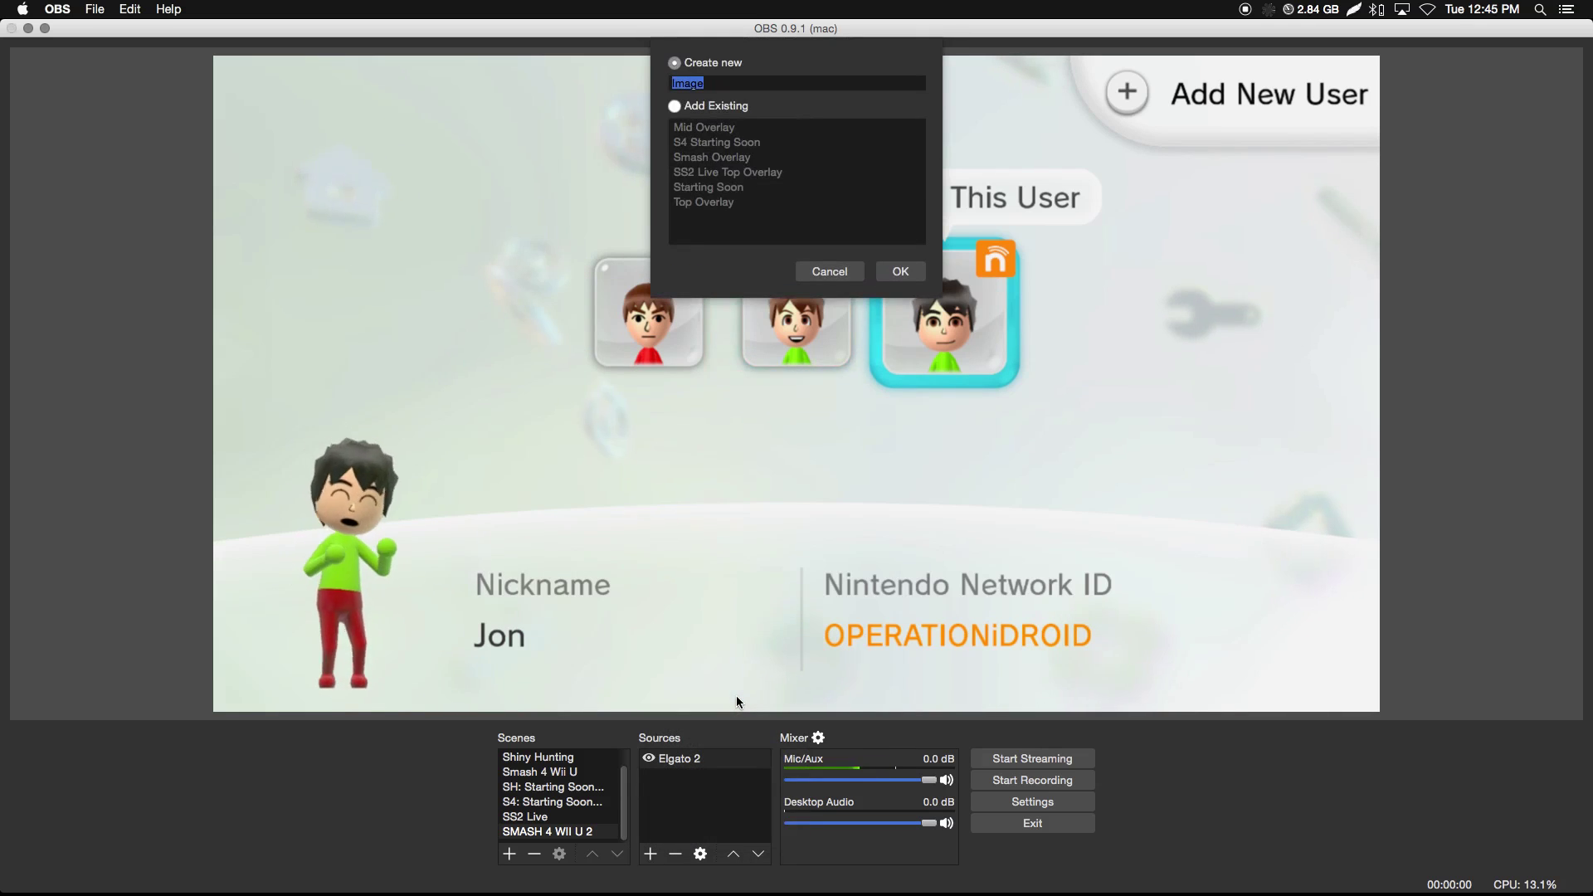
type("Smash ")
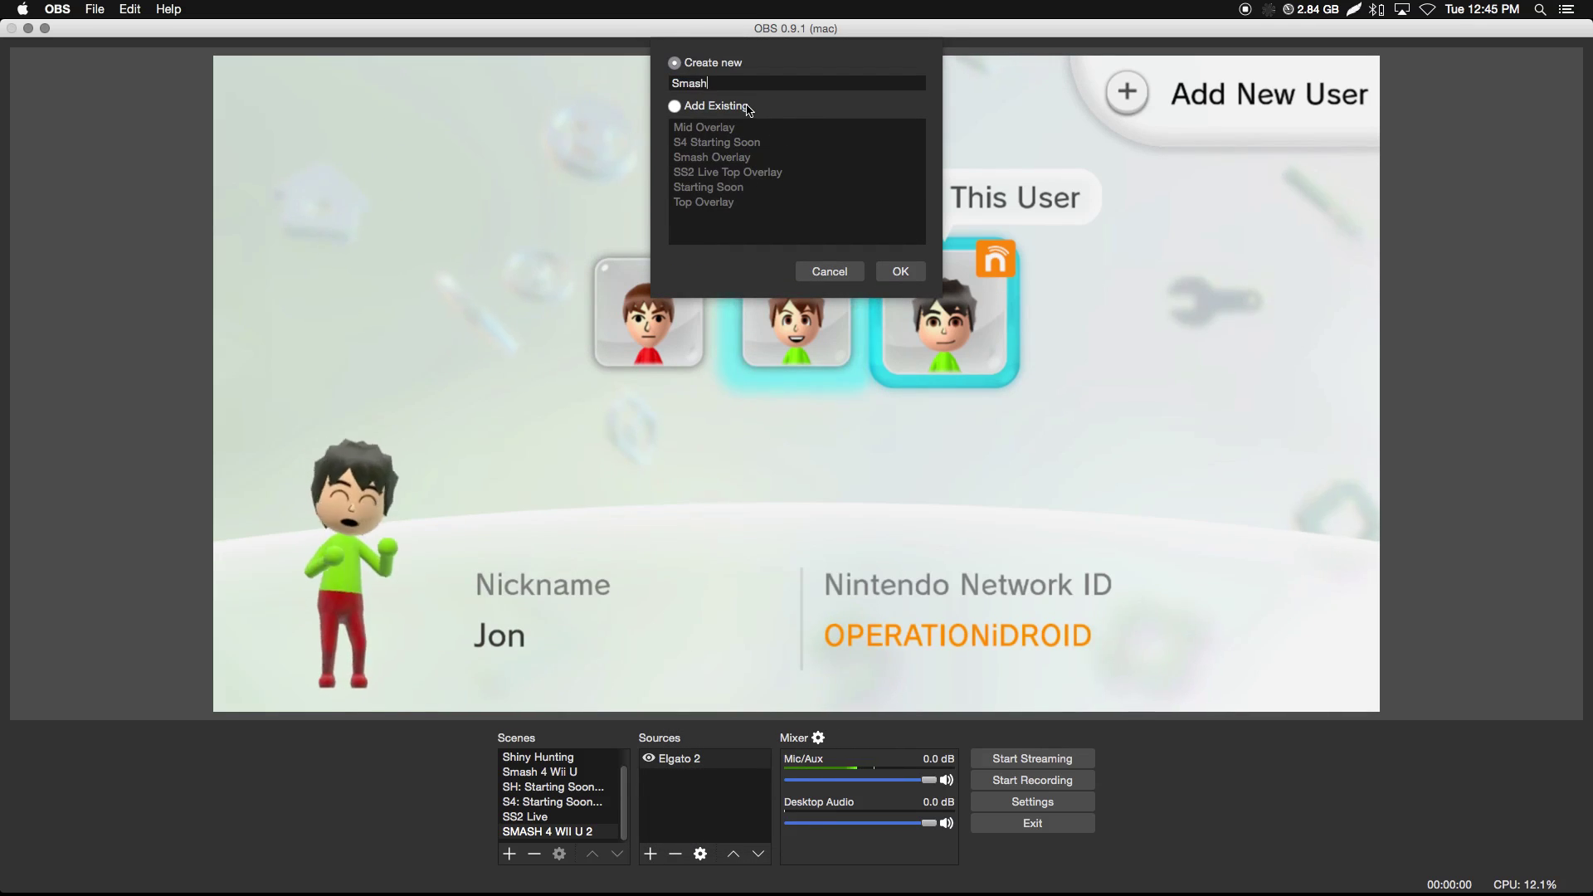
type("Overlay 2")
key("Return")
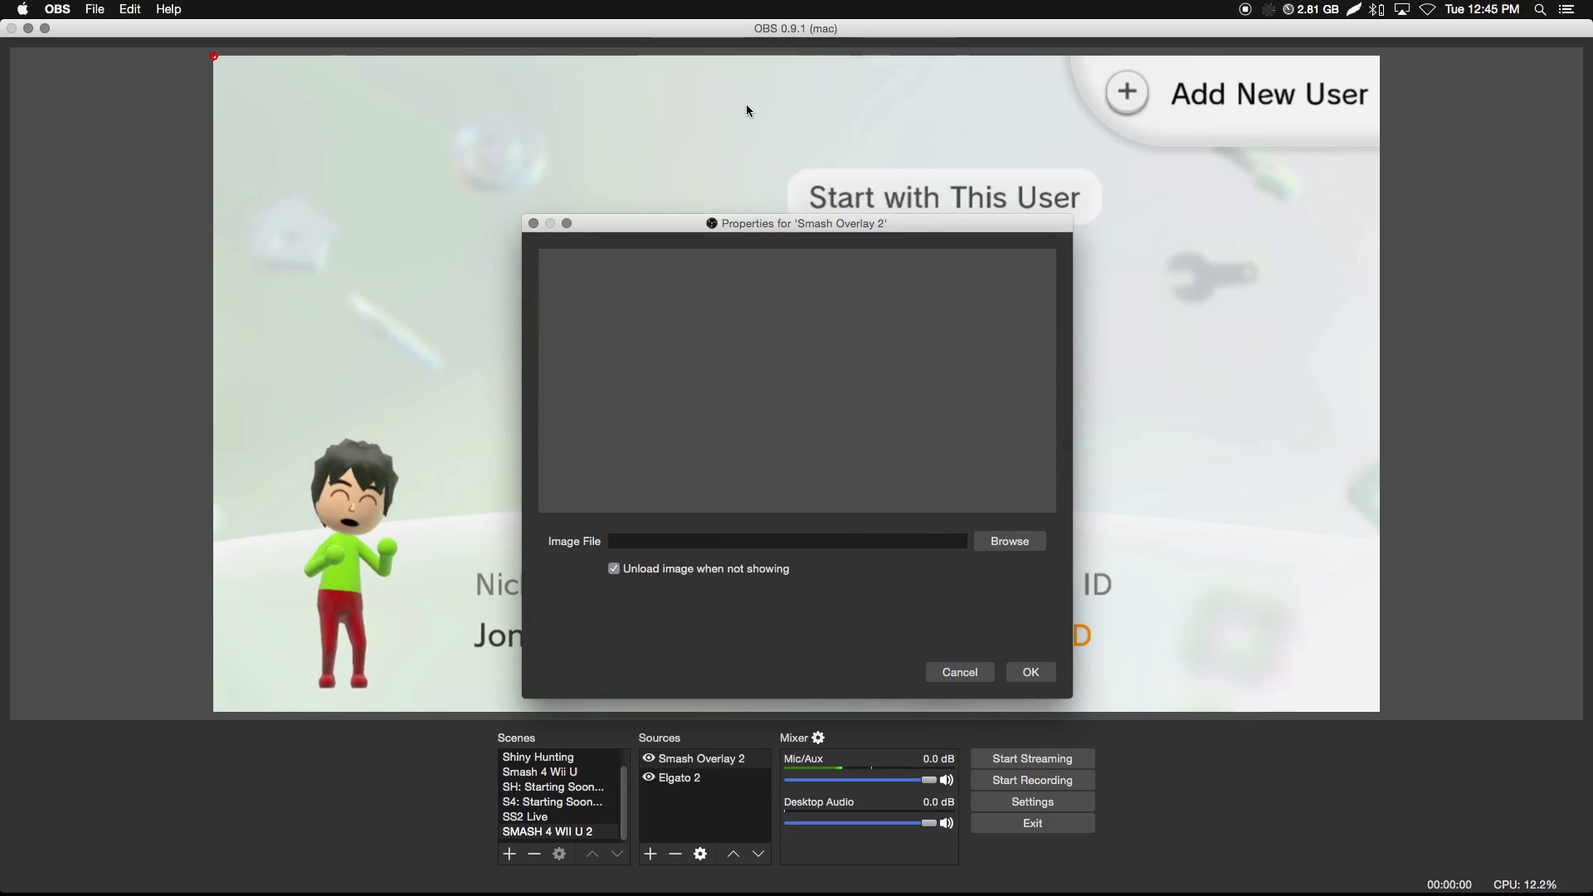
Load TwitchOverlay.png from the Streams/Smash 4 Wii U folder as the image file for Smash Overlay 2
left_click(1010, 542)
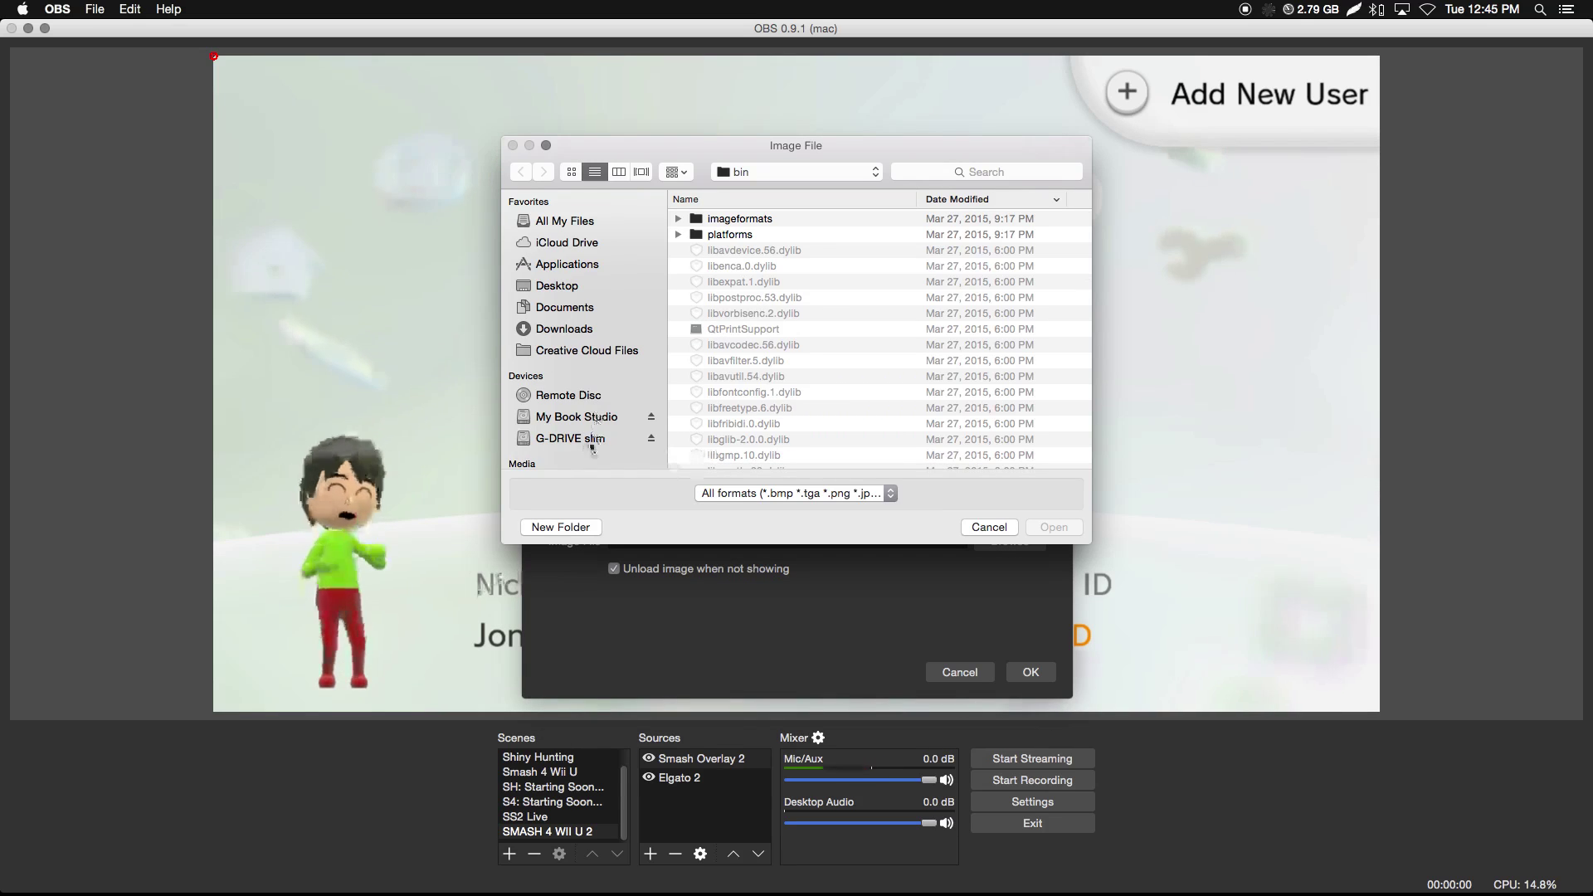
left_click(590, 288)
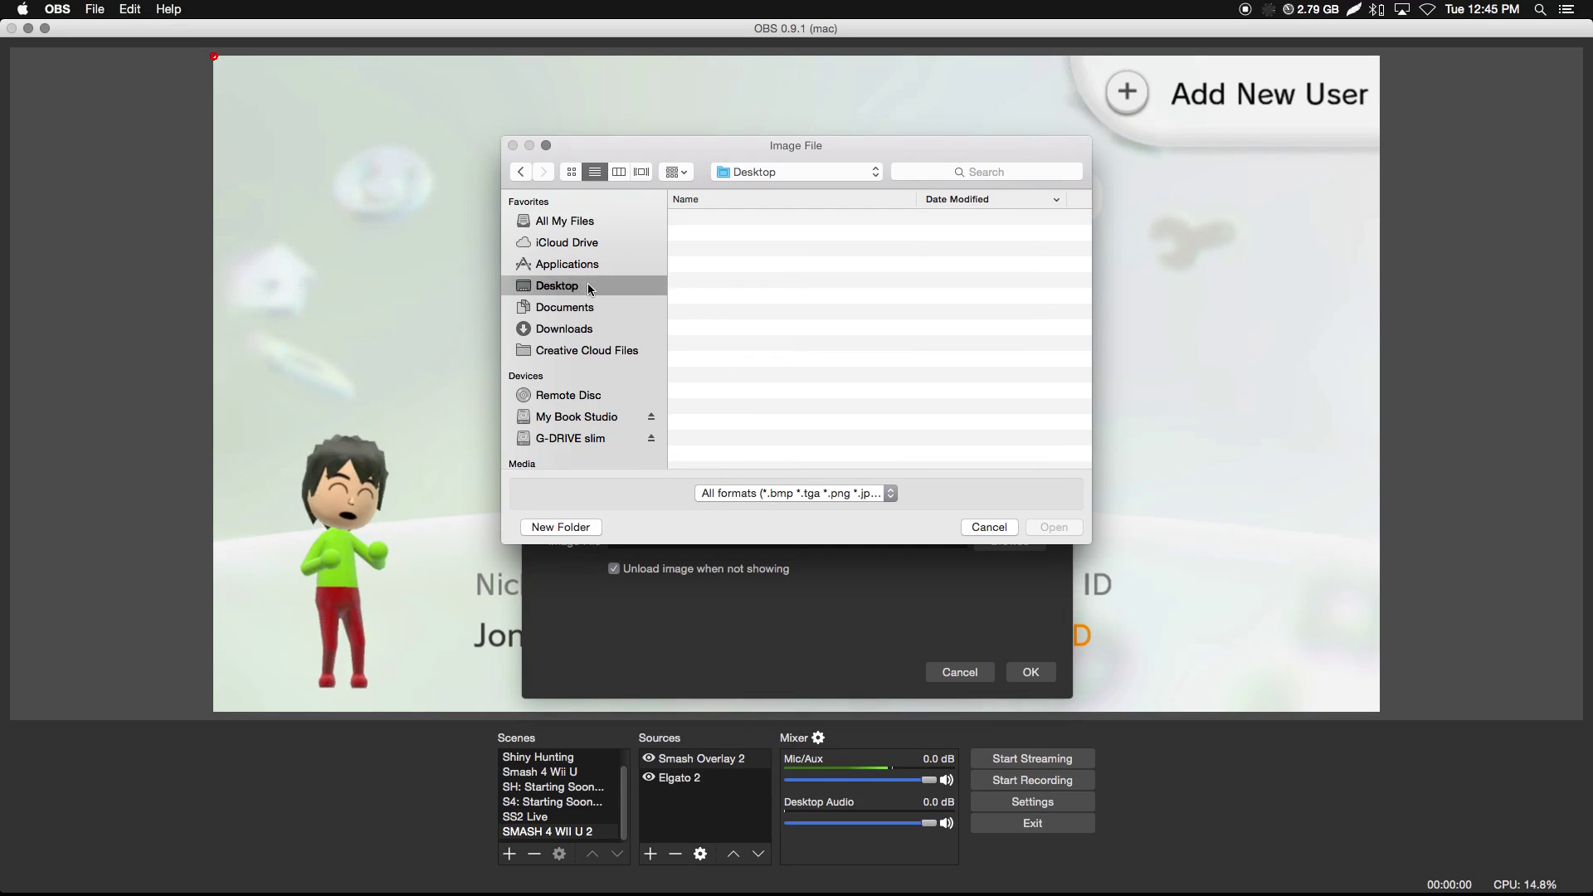
double_click(744, 392)
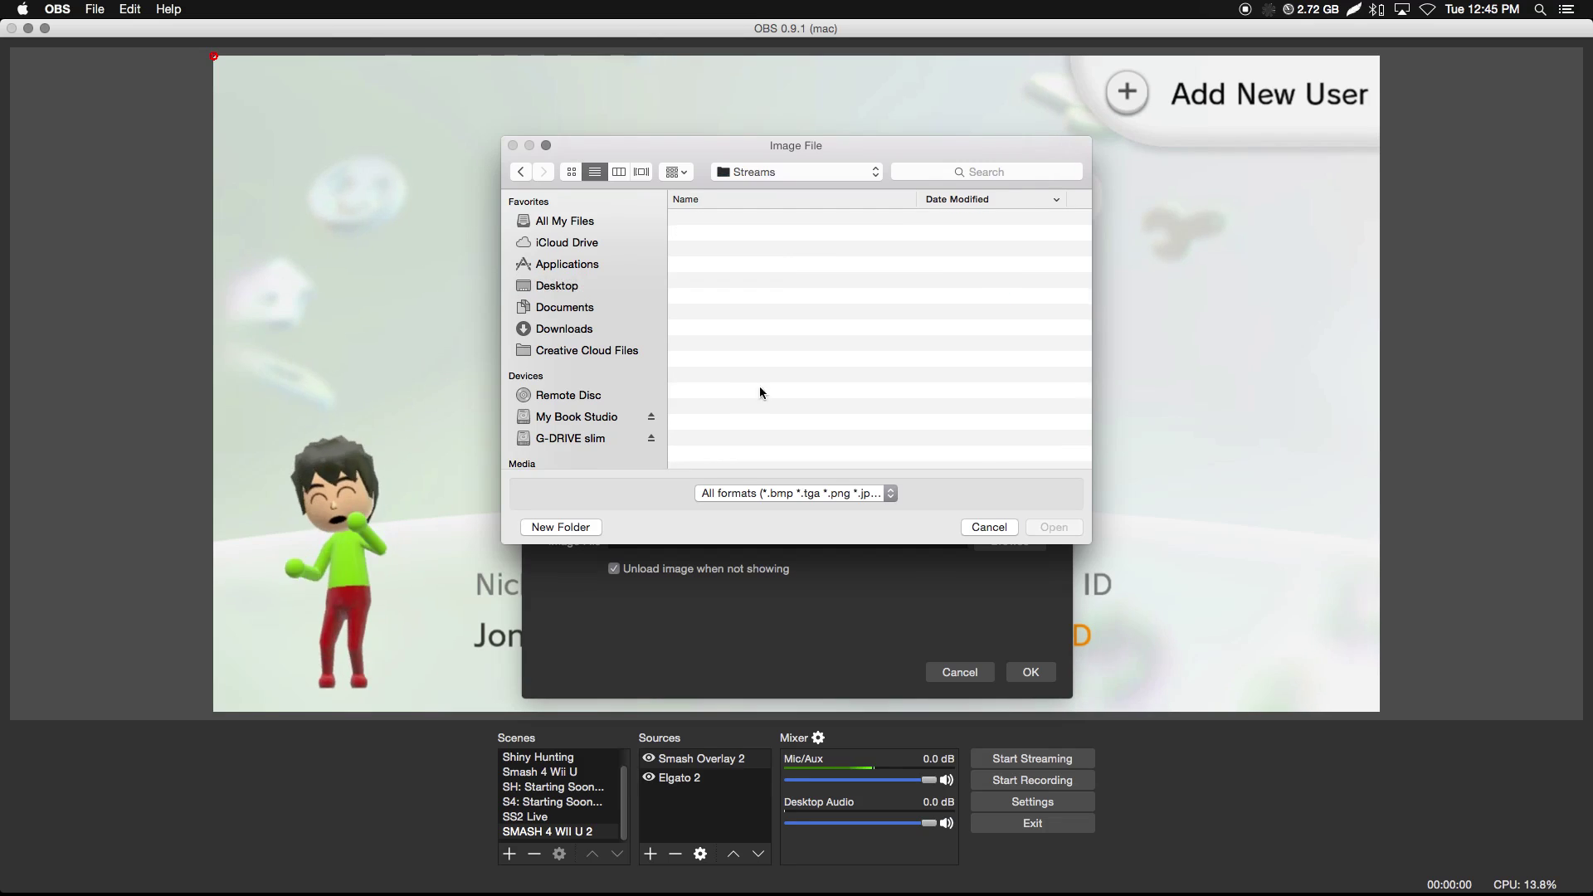
double_click(776, 250)
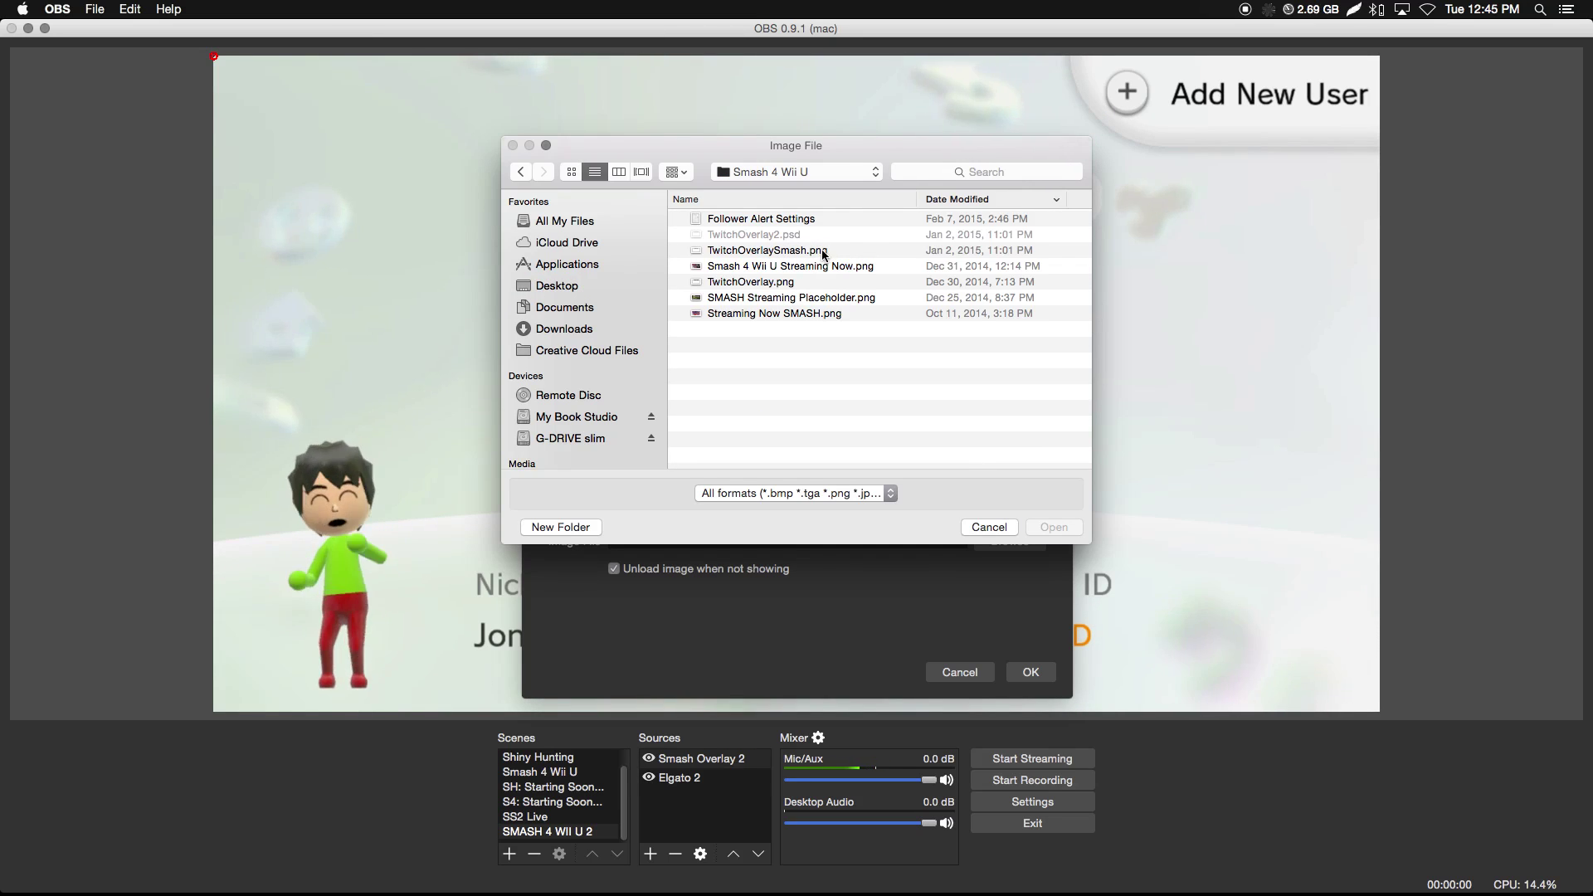
left_click(795, 283)
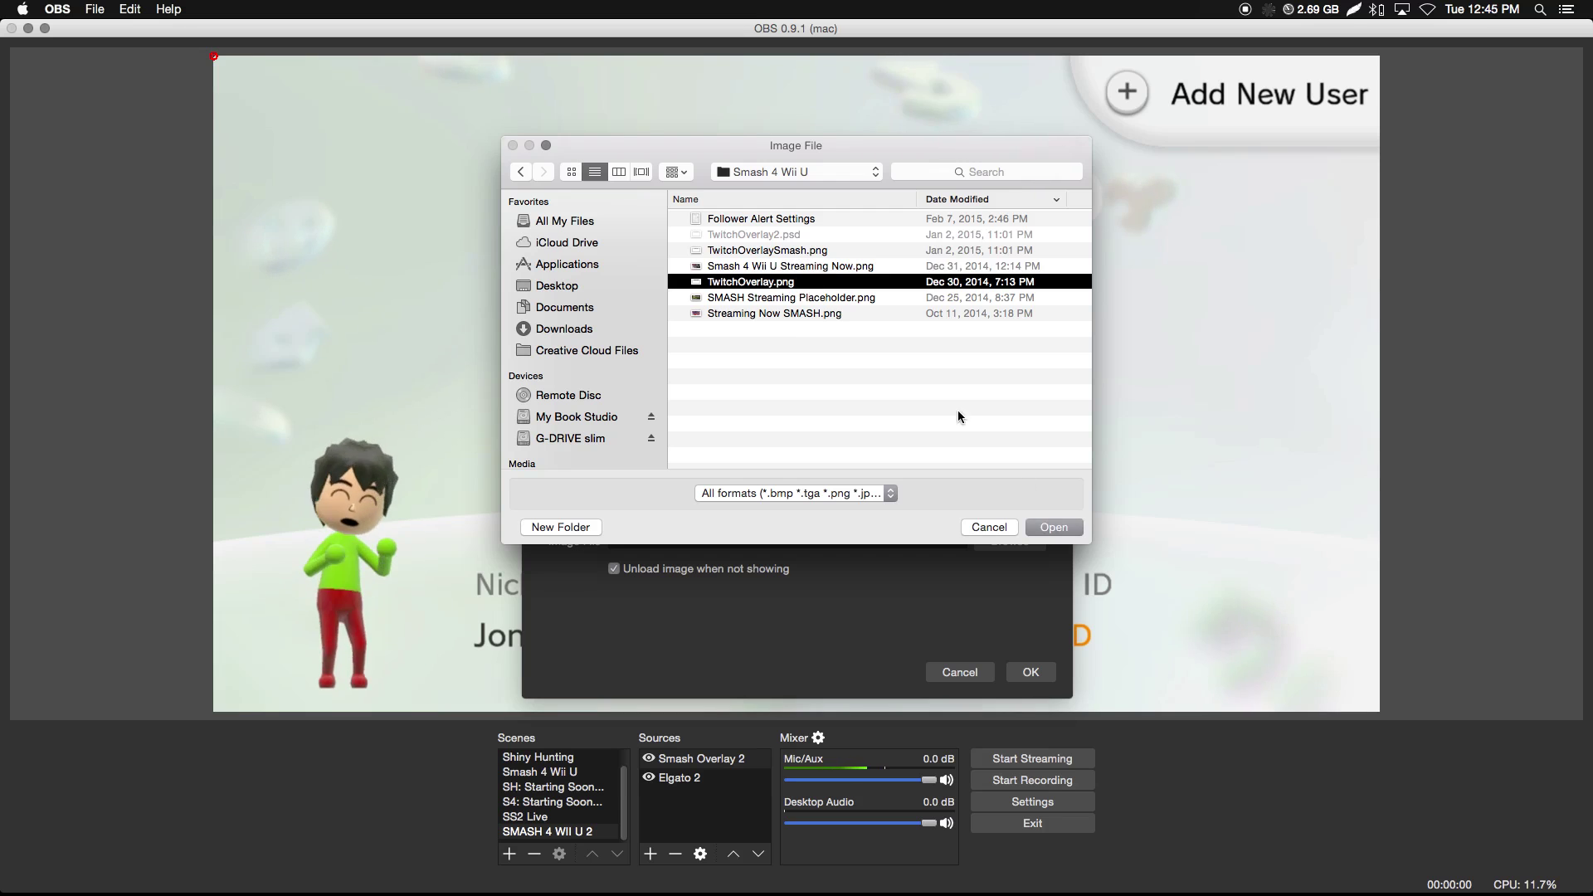
left_click(1039, 528)
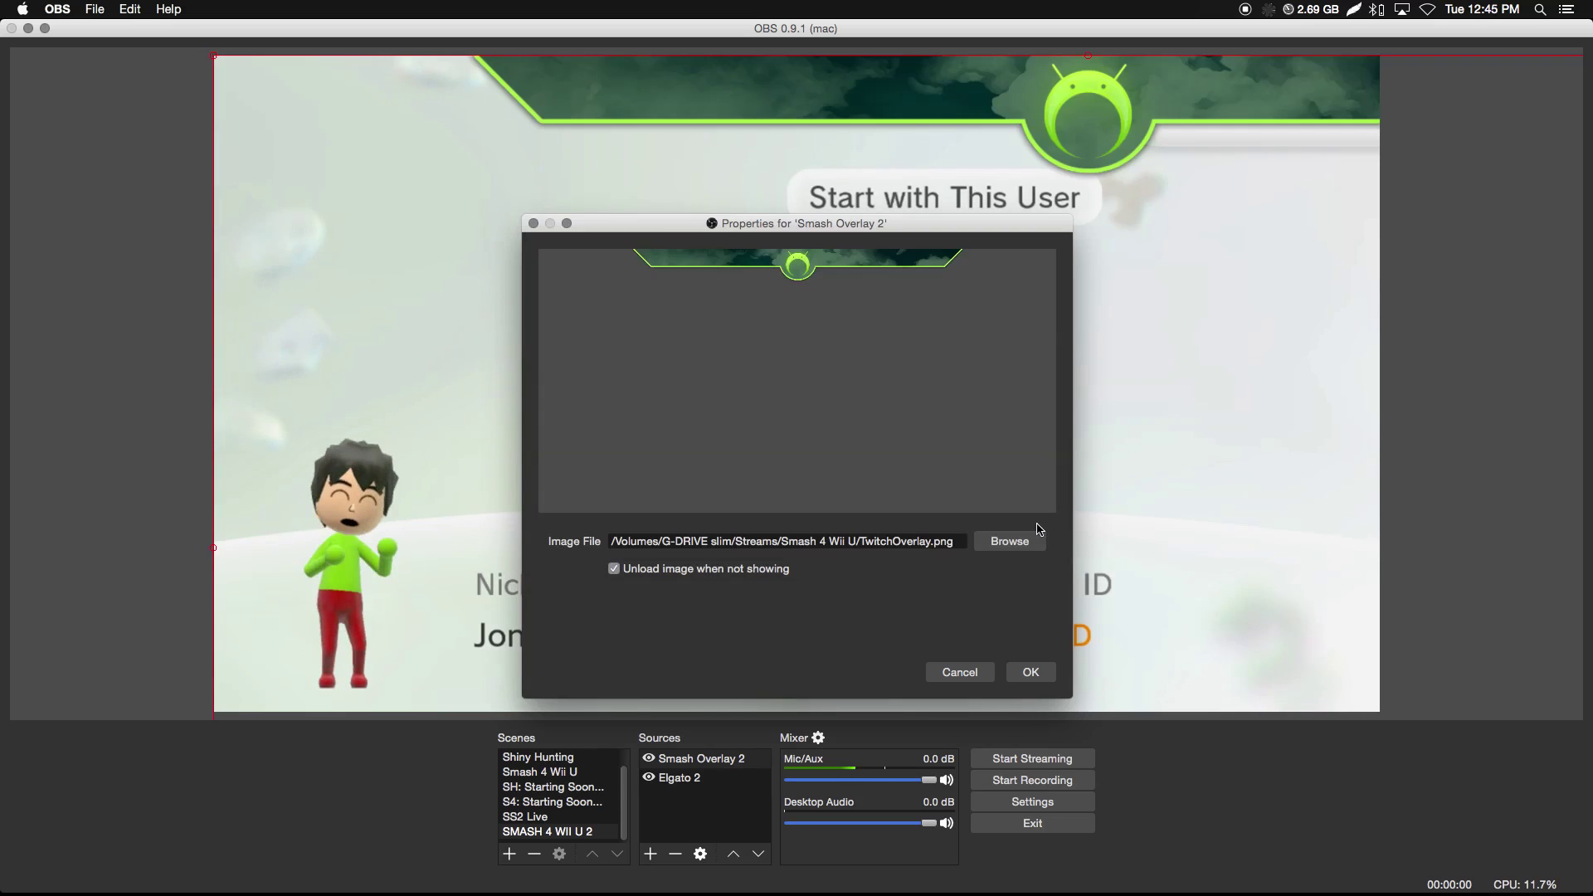
left_click(1030, 672)
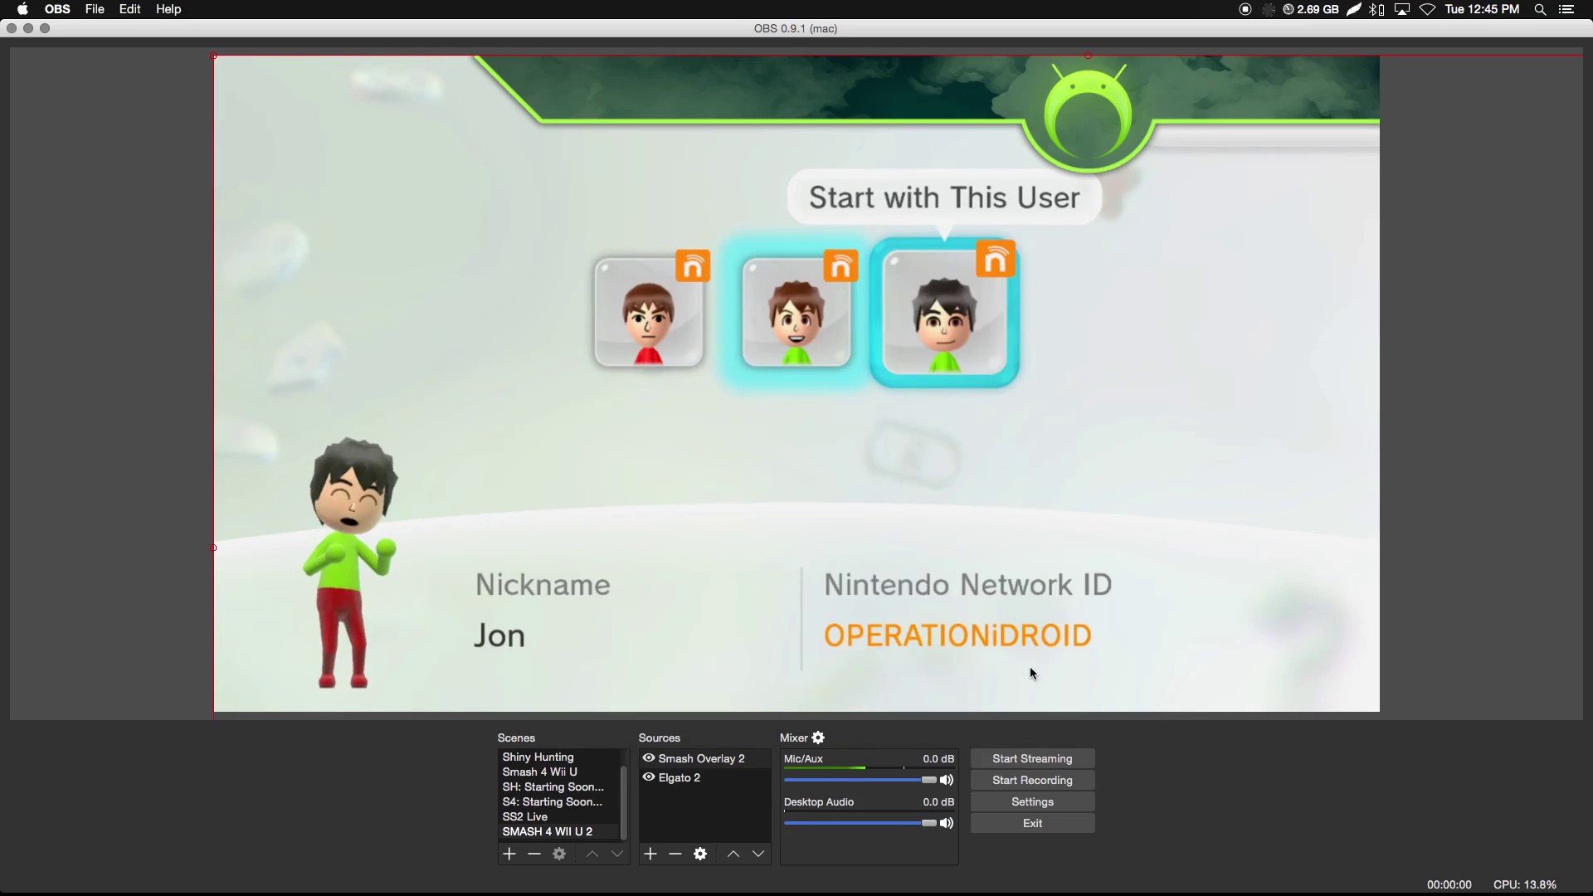
Fit the Smash Overlay 2 source to the screen
right_click(737, 765)
mouse_move(776, 696)
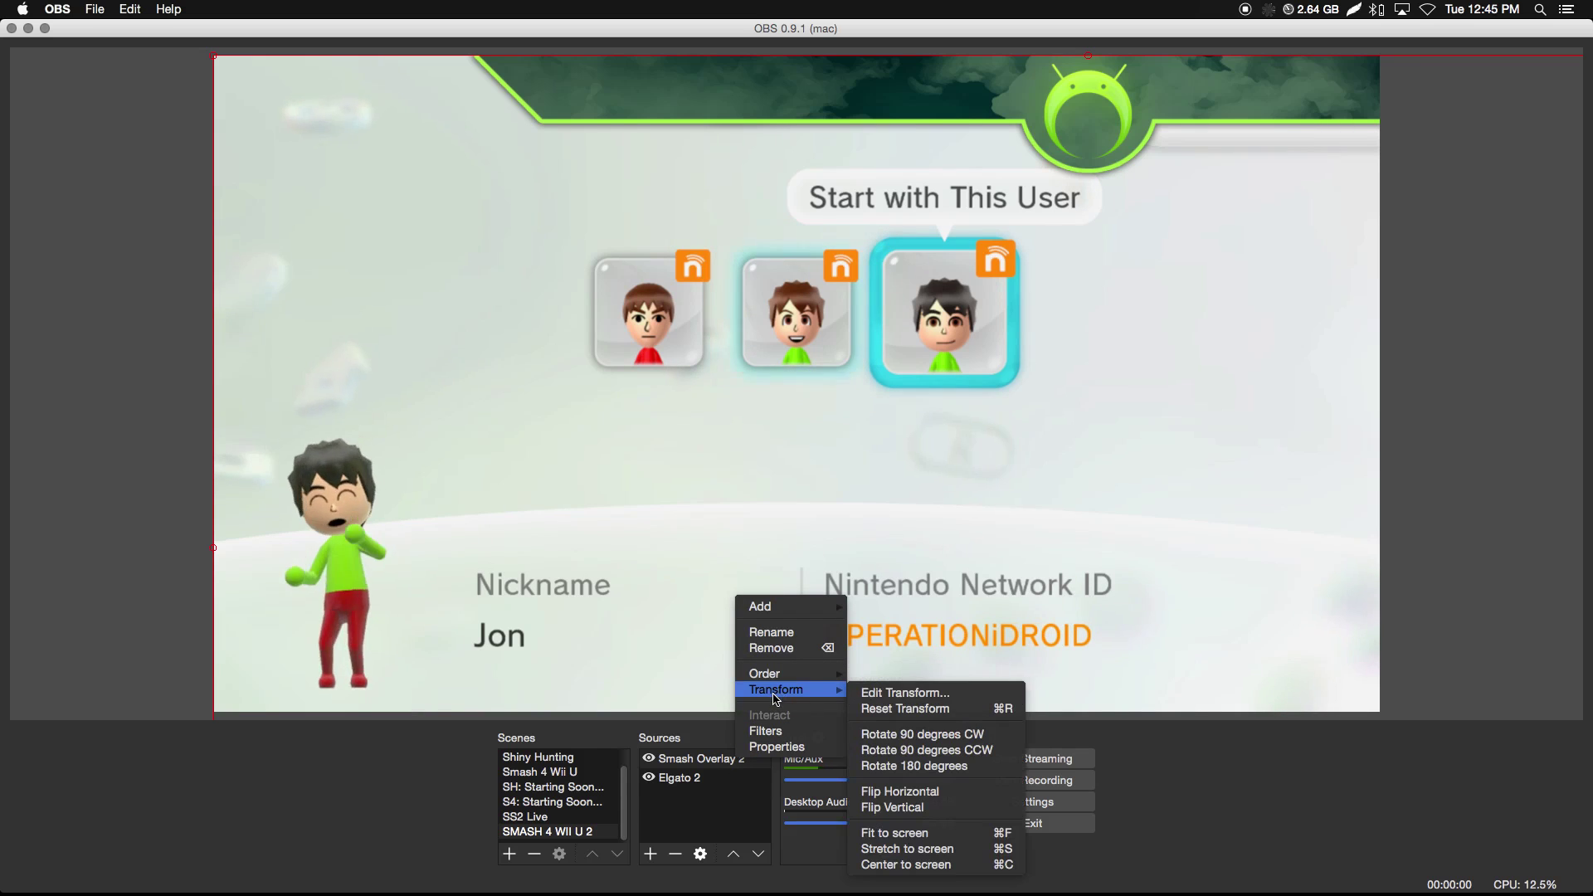
left_click(907, 836)
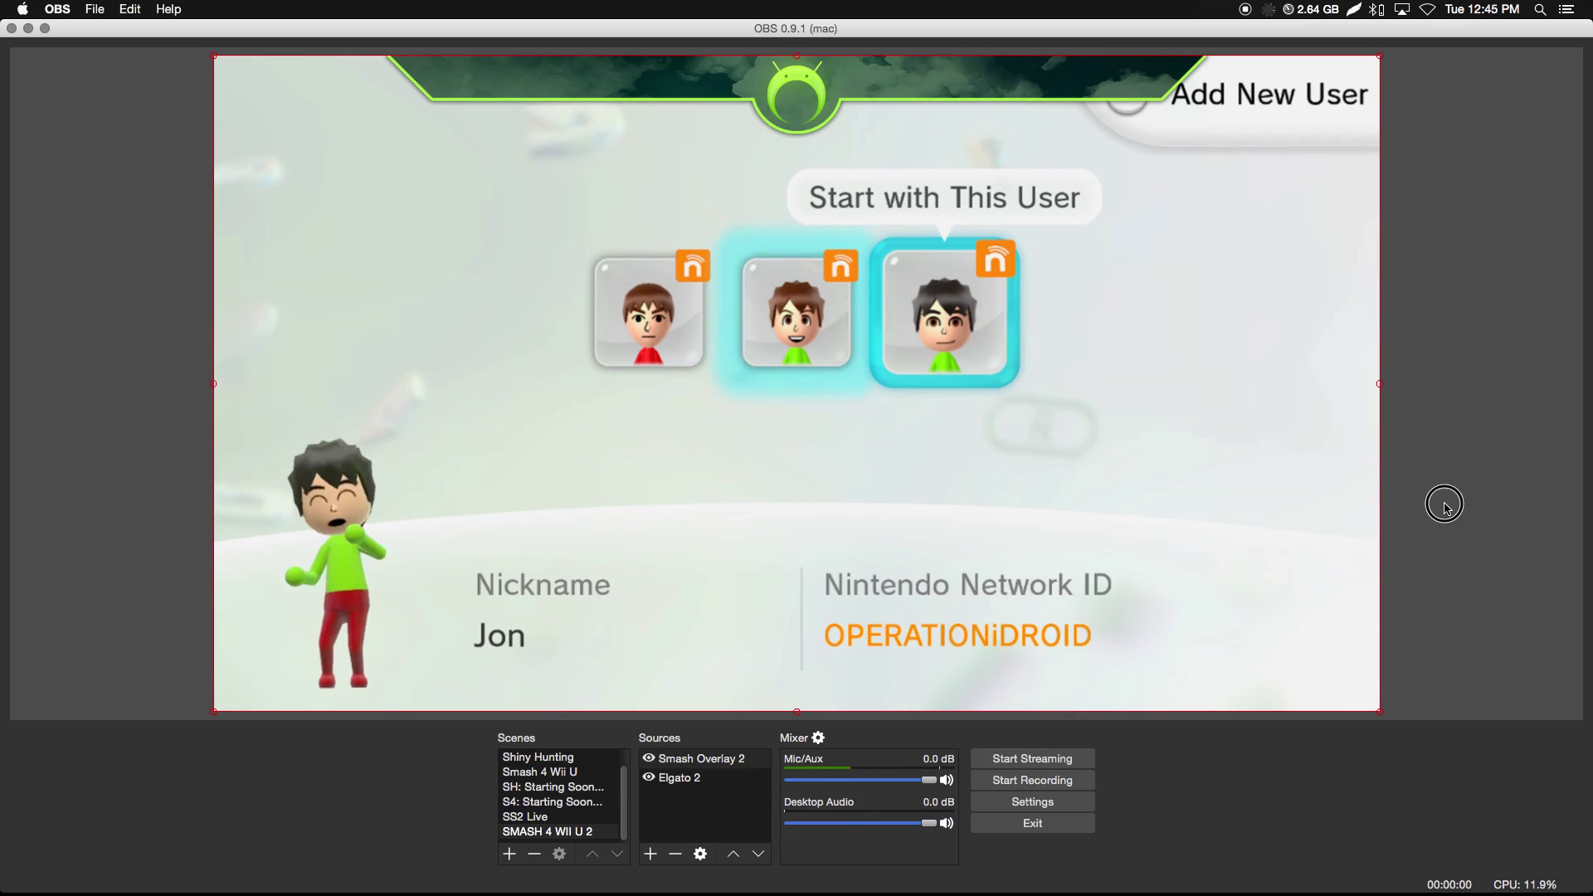
Add a video capture source named "Video Capture Device 3" that uses the HD Pro Webcam C920
left_click(655, 855)
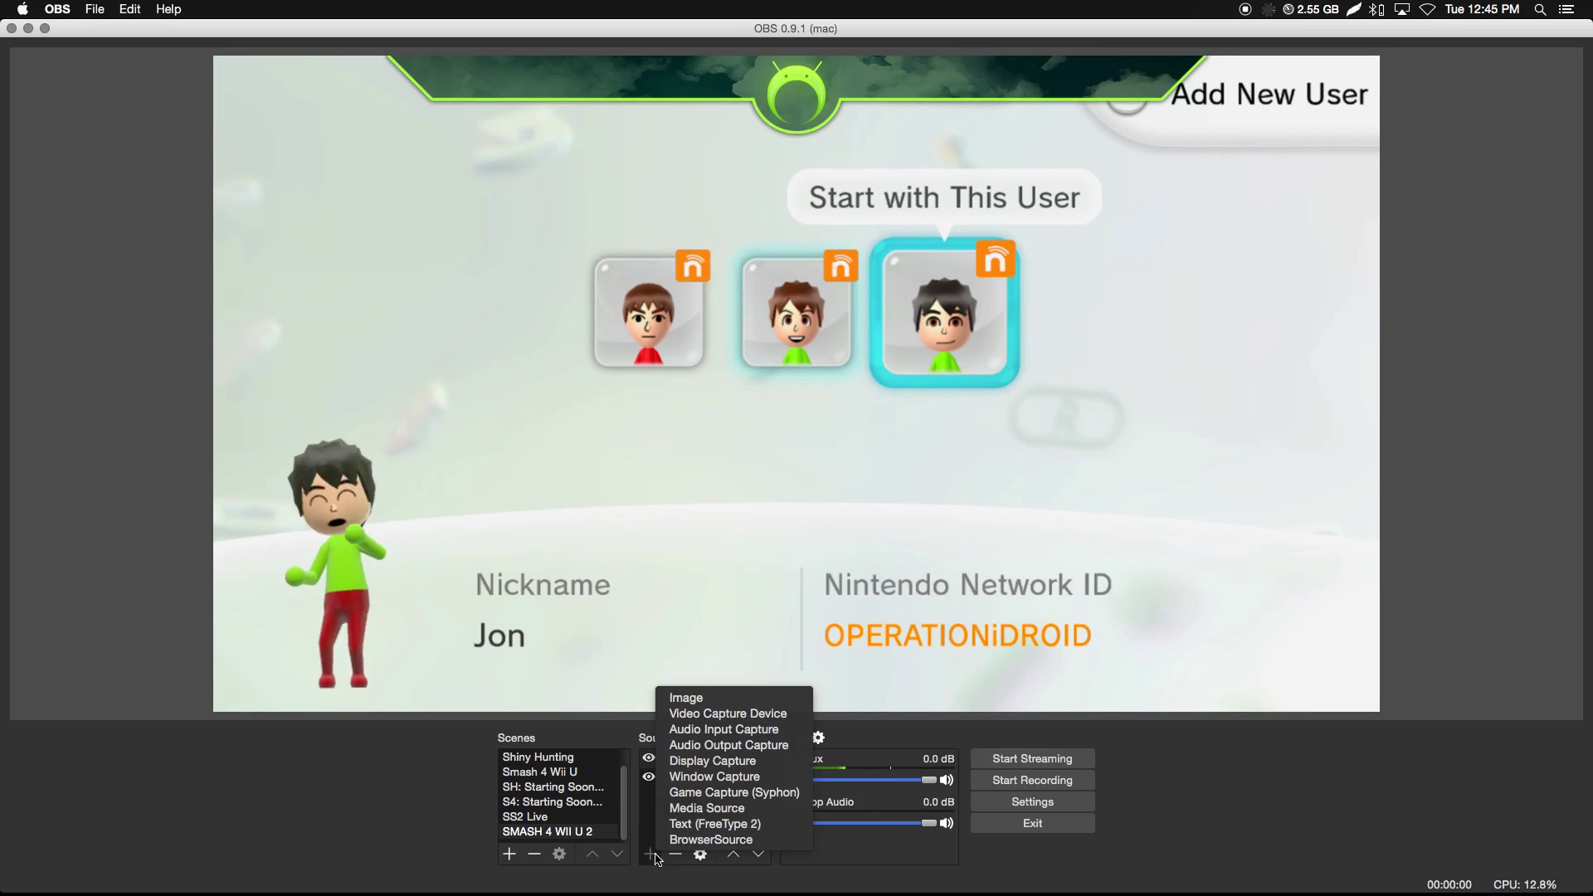
left_click(793, 715)
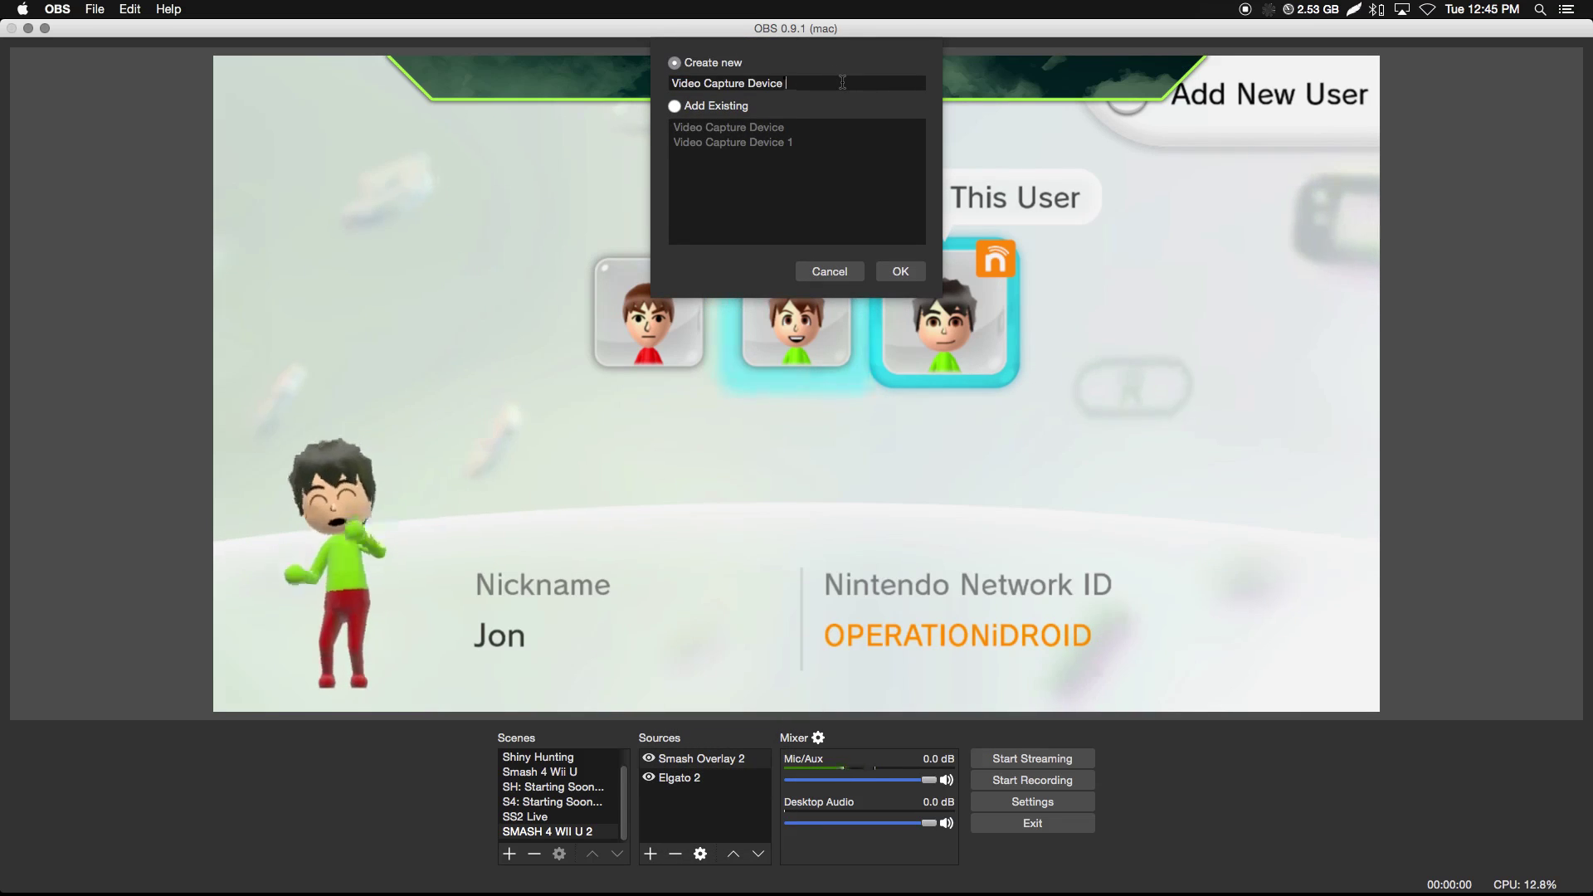
key("Return")
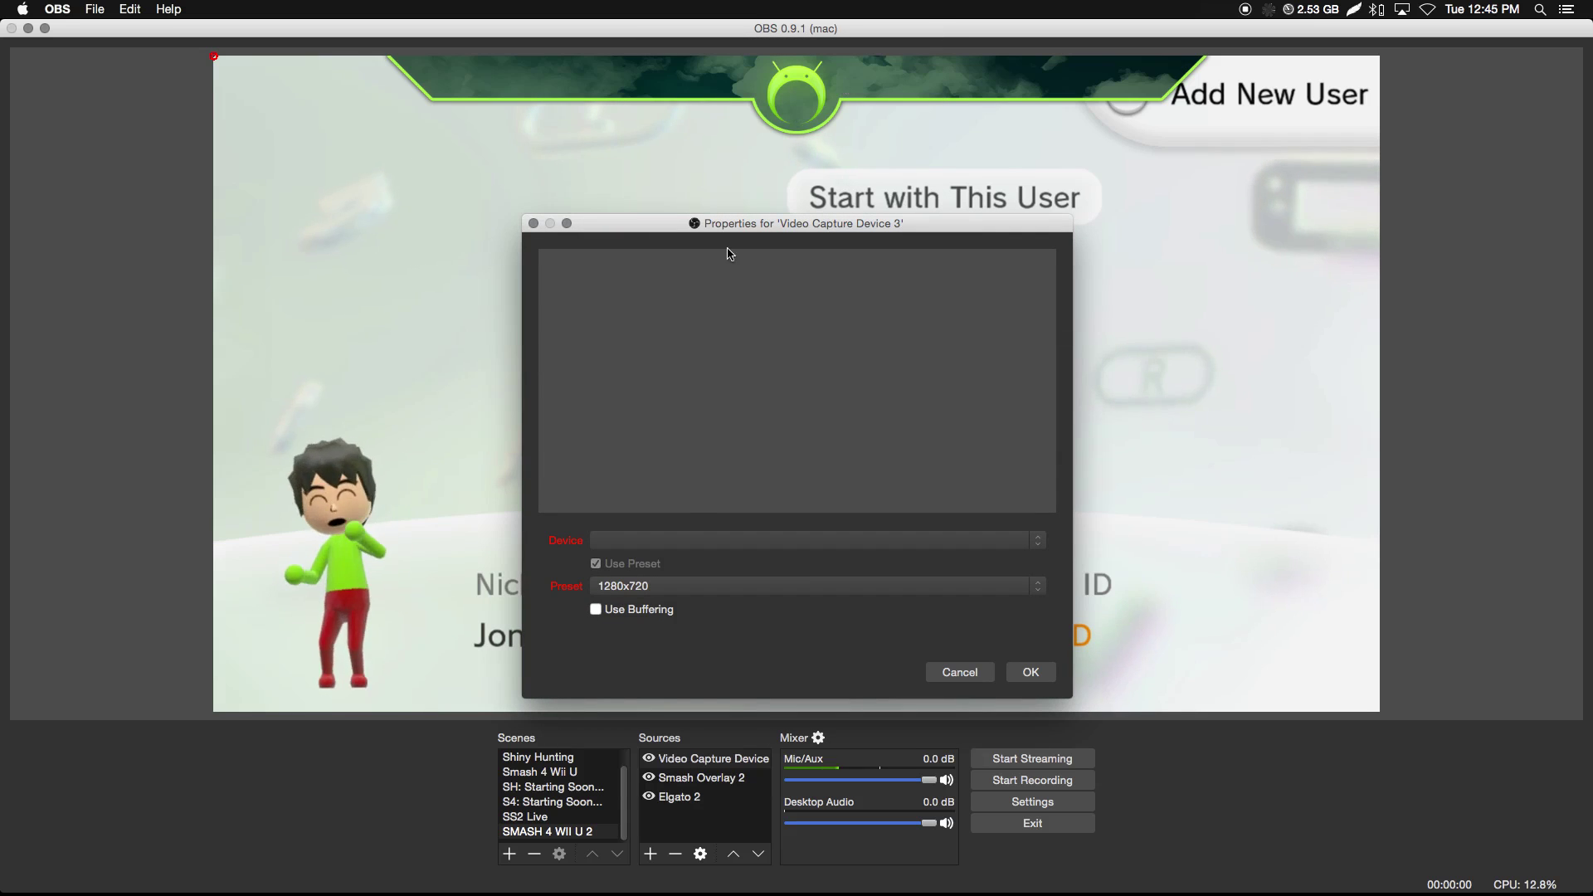
left_click(680, 541)
left_click(680, 541)
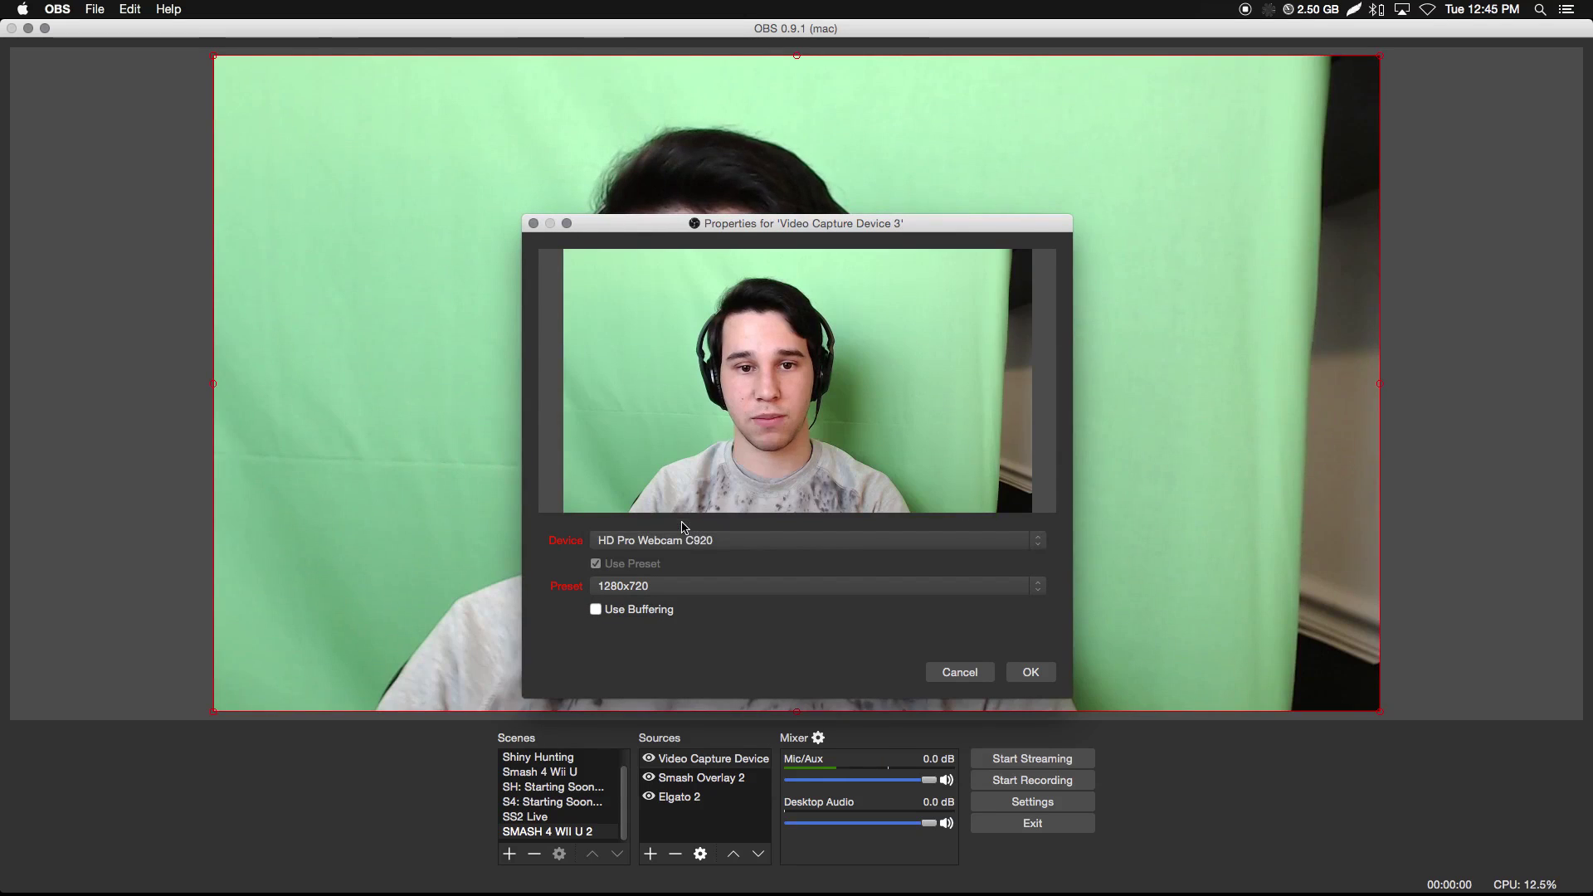
left_click(1029, 672)
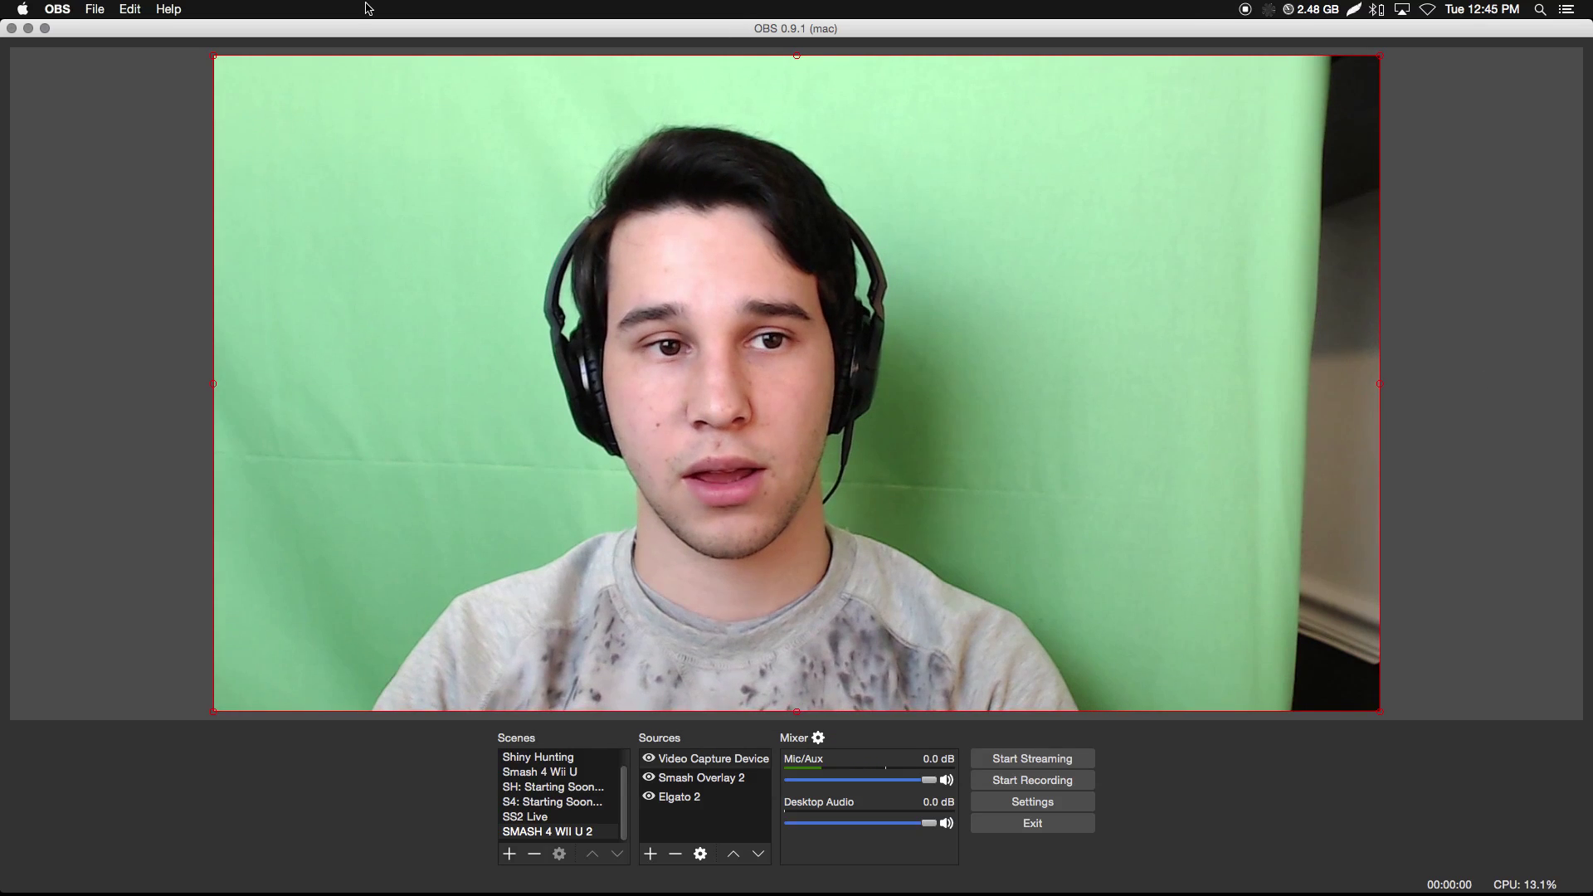
Shrink the webcam source into the lower-right corner of the canvas and flip it horizontally
left_click_drag(214, 56, 1179, 522)
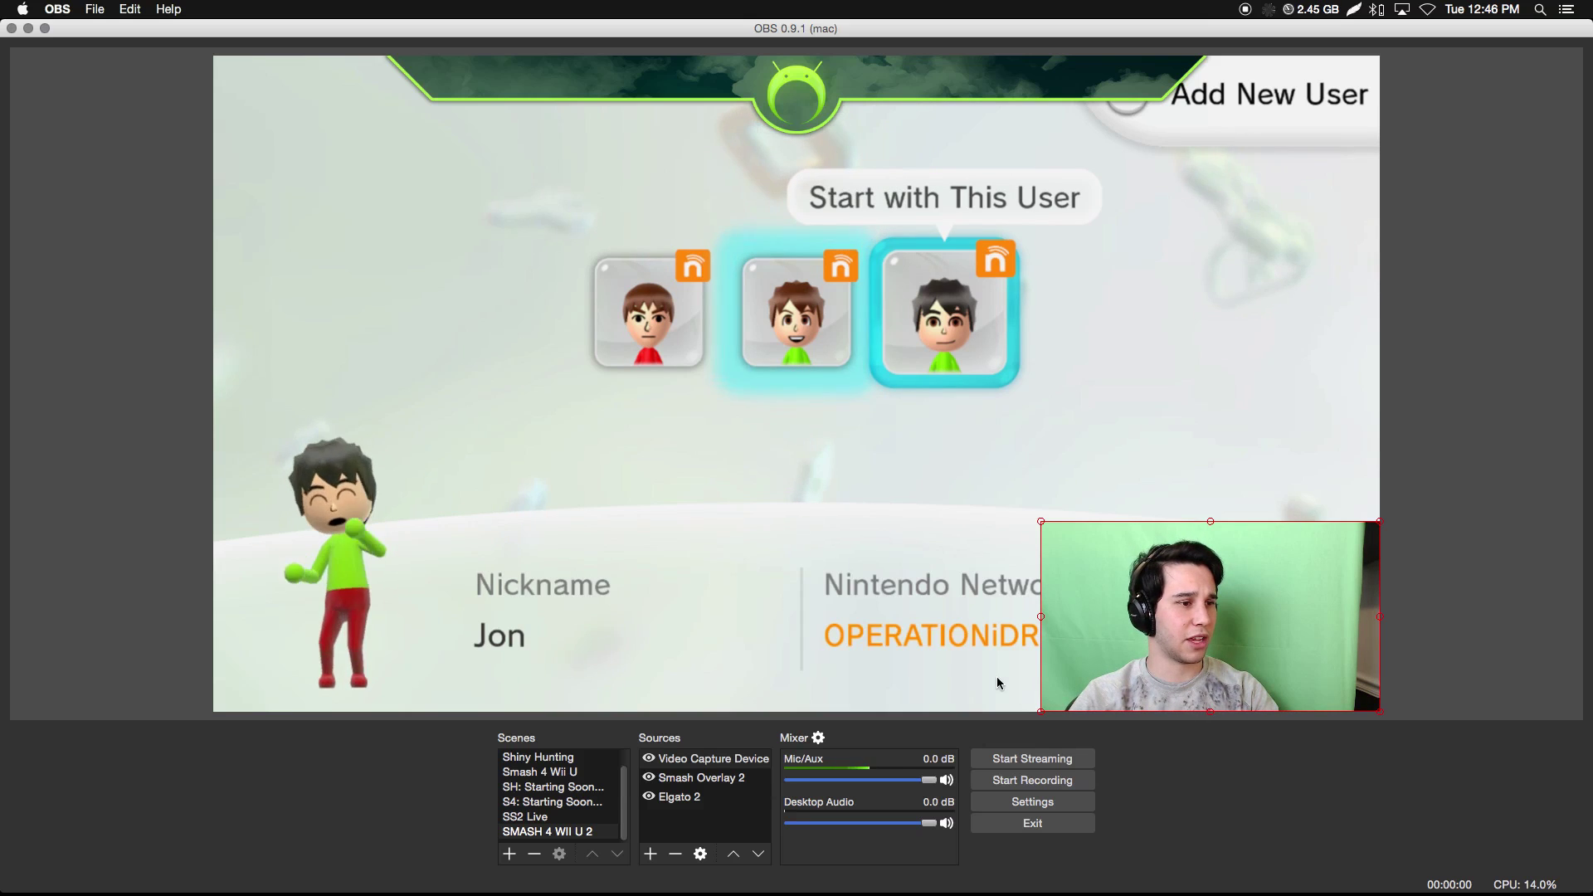
left_click(737, 759)
right_click(741, 761)
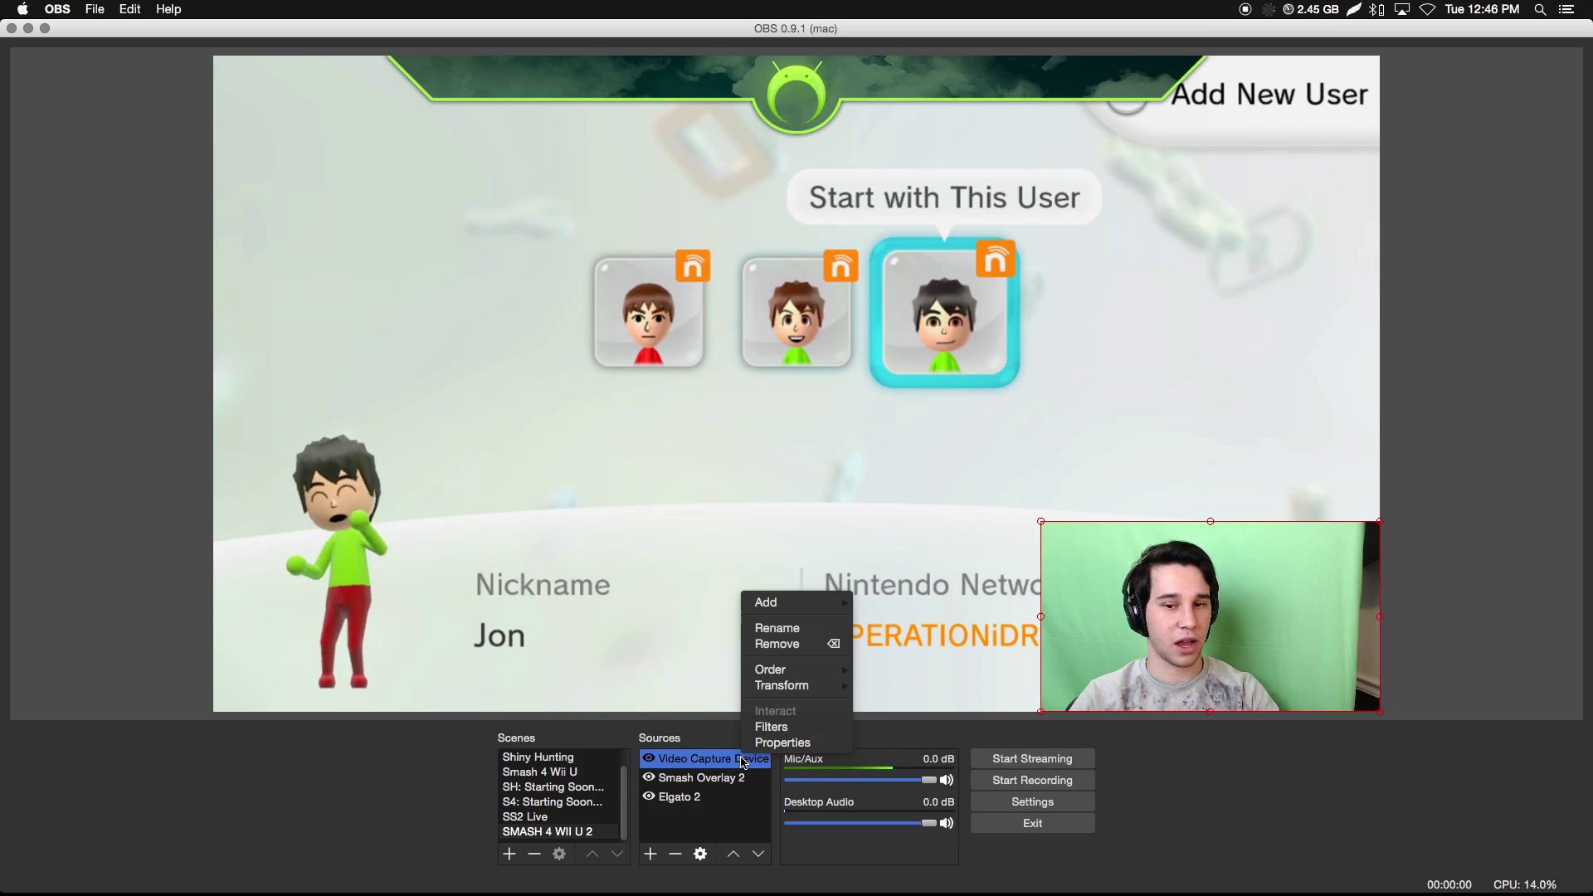
mouse_move(824, 689)
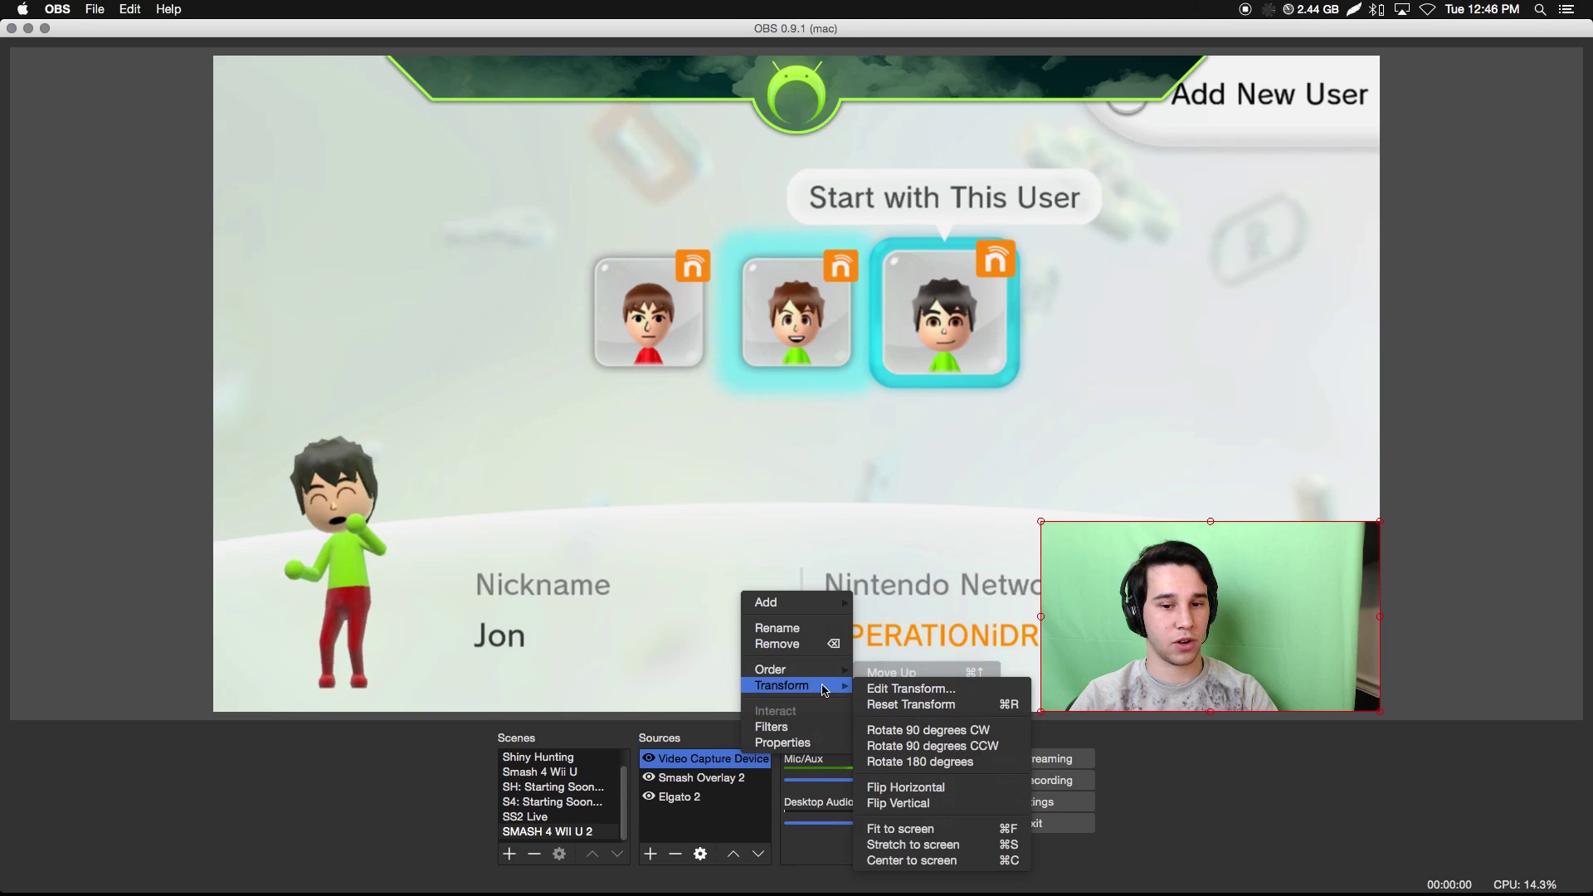
left_click(967, 791)
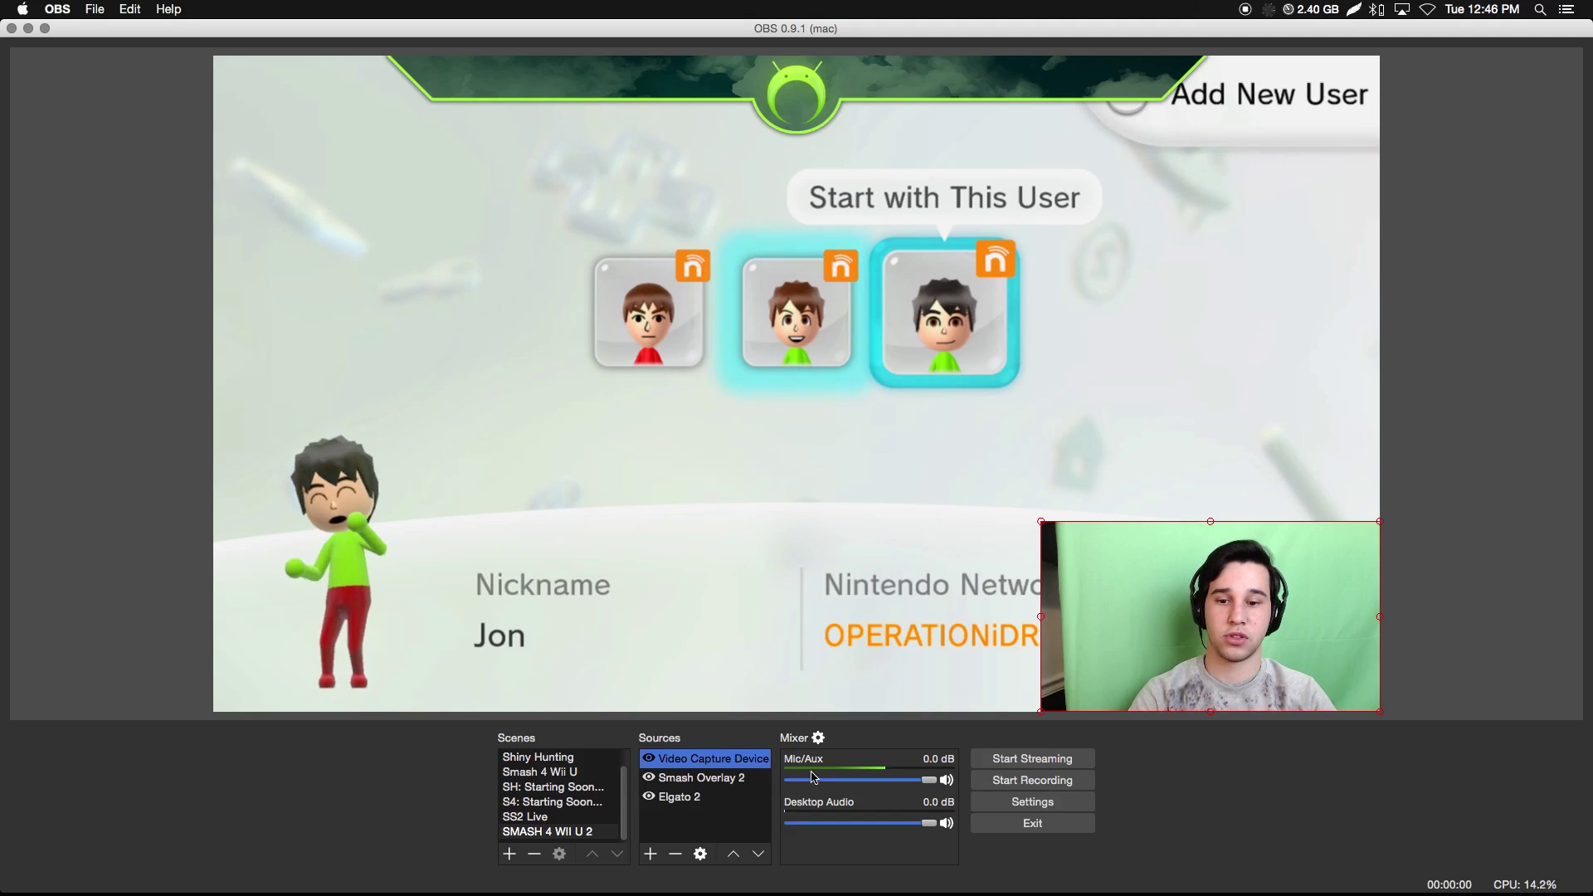
Add a Crop effect filter to the webcam source and crop 150 from its right side
right_click(731, 769)
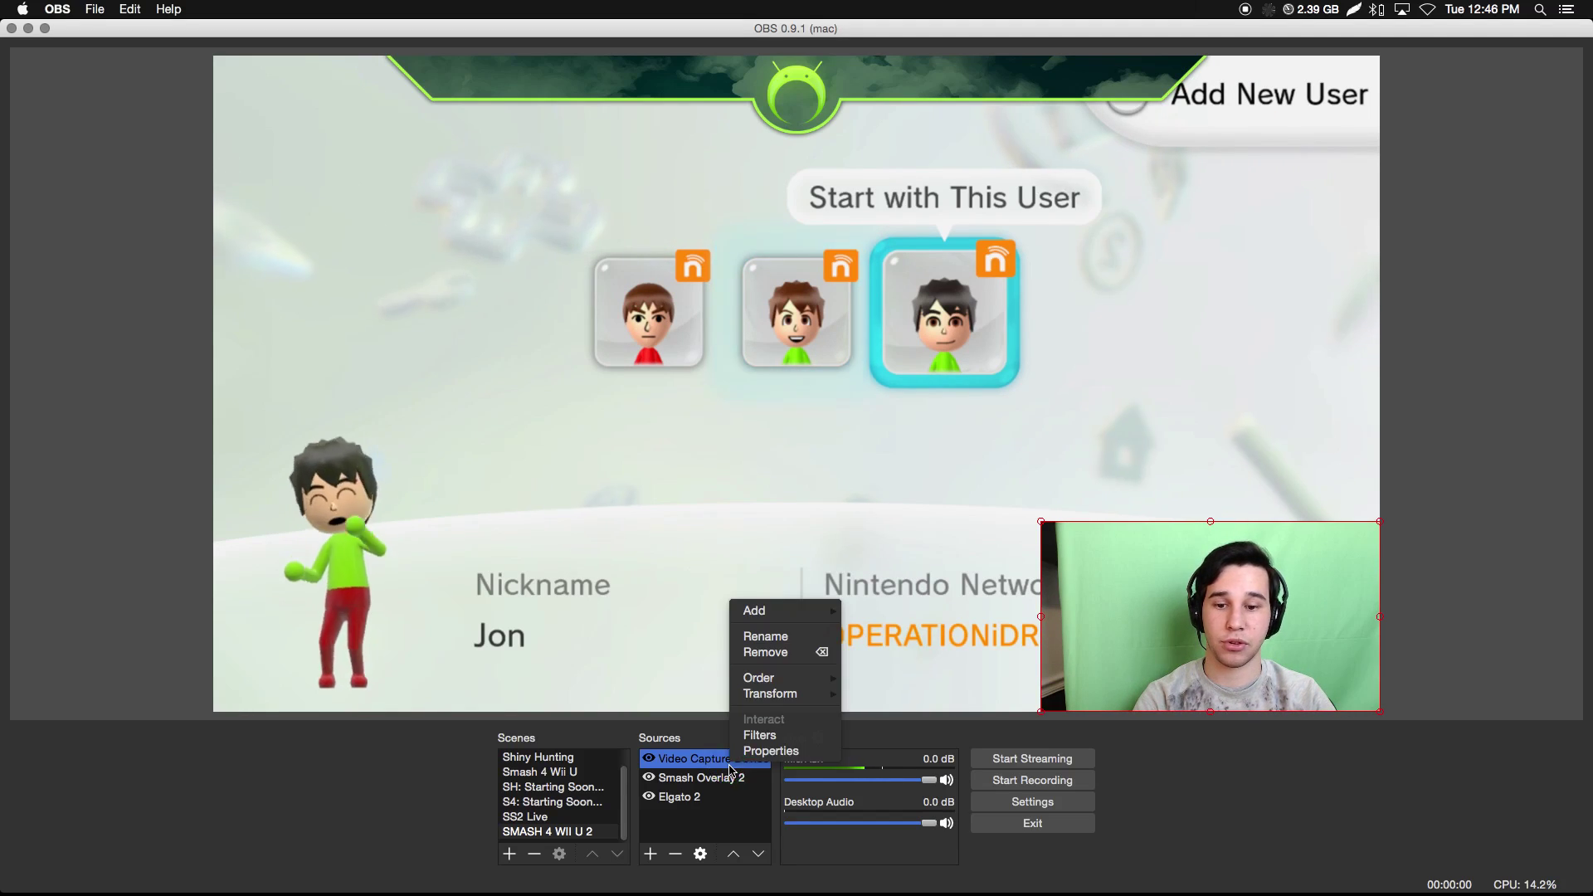
left_click(809, 737)
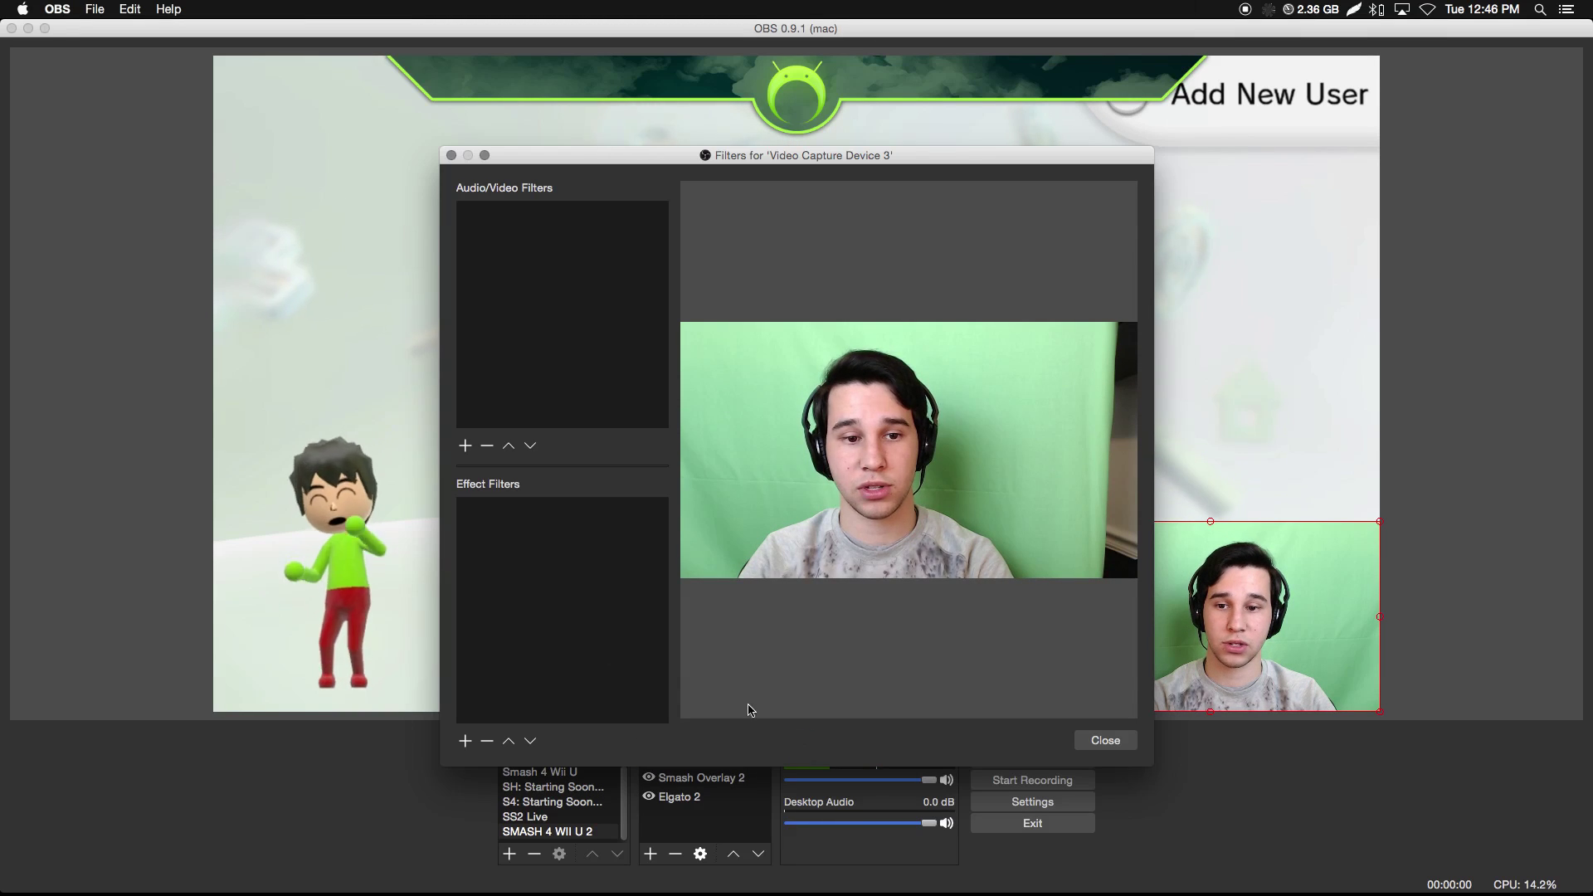
left_click(469, 742)
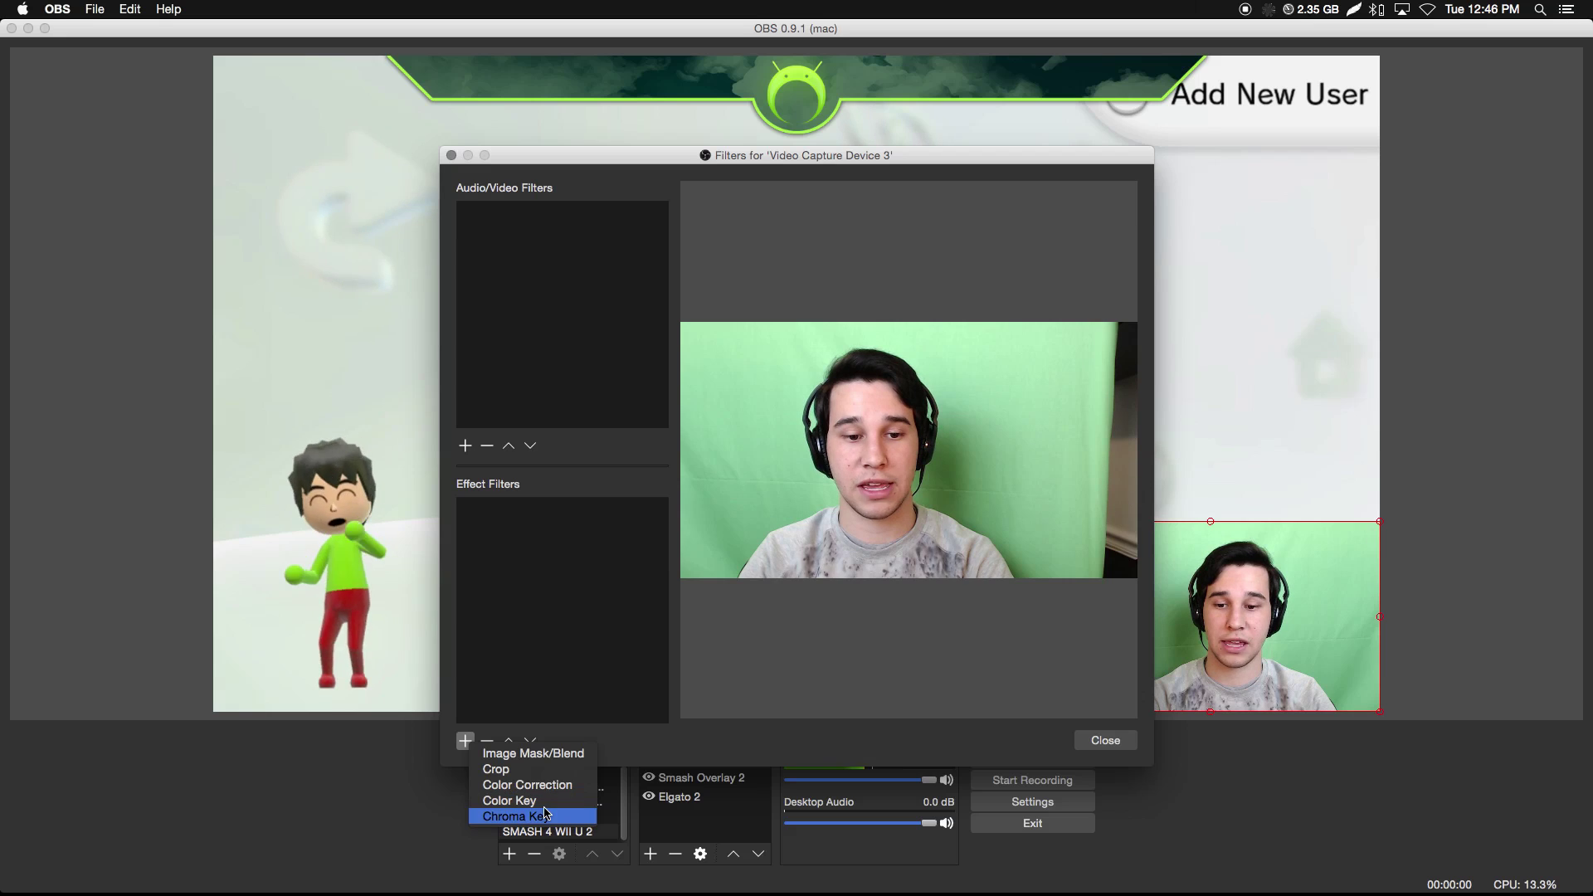
left_click(535, 770)
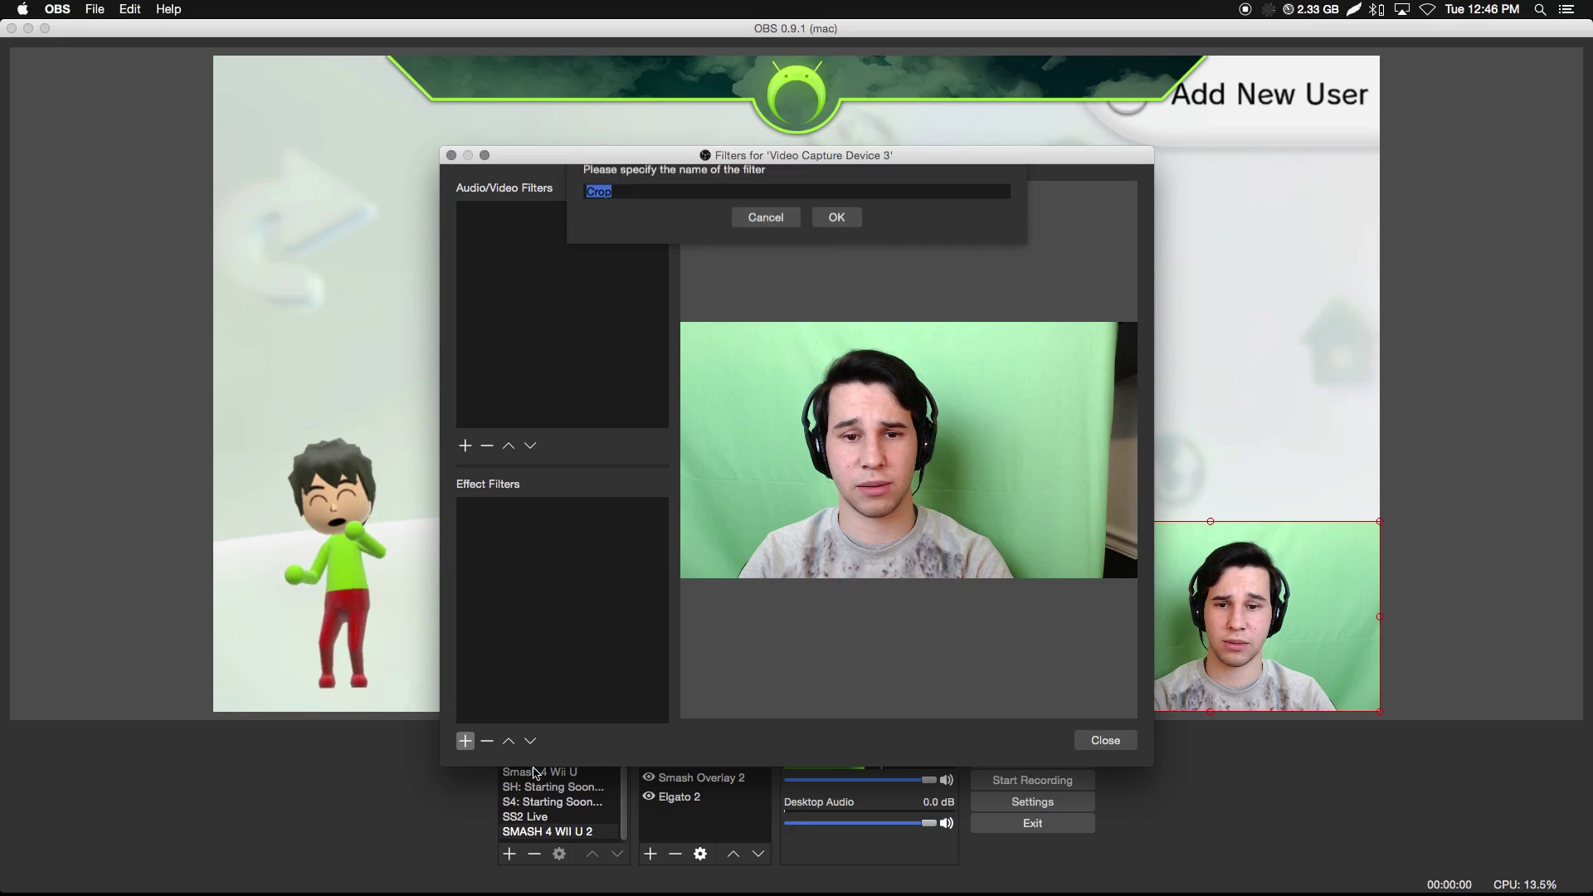
left_click(850, 237)
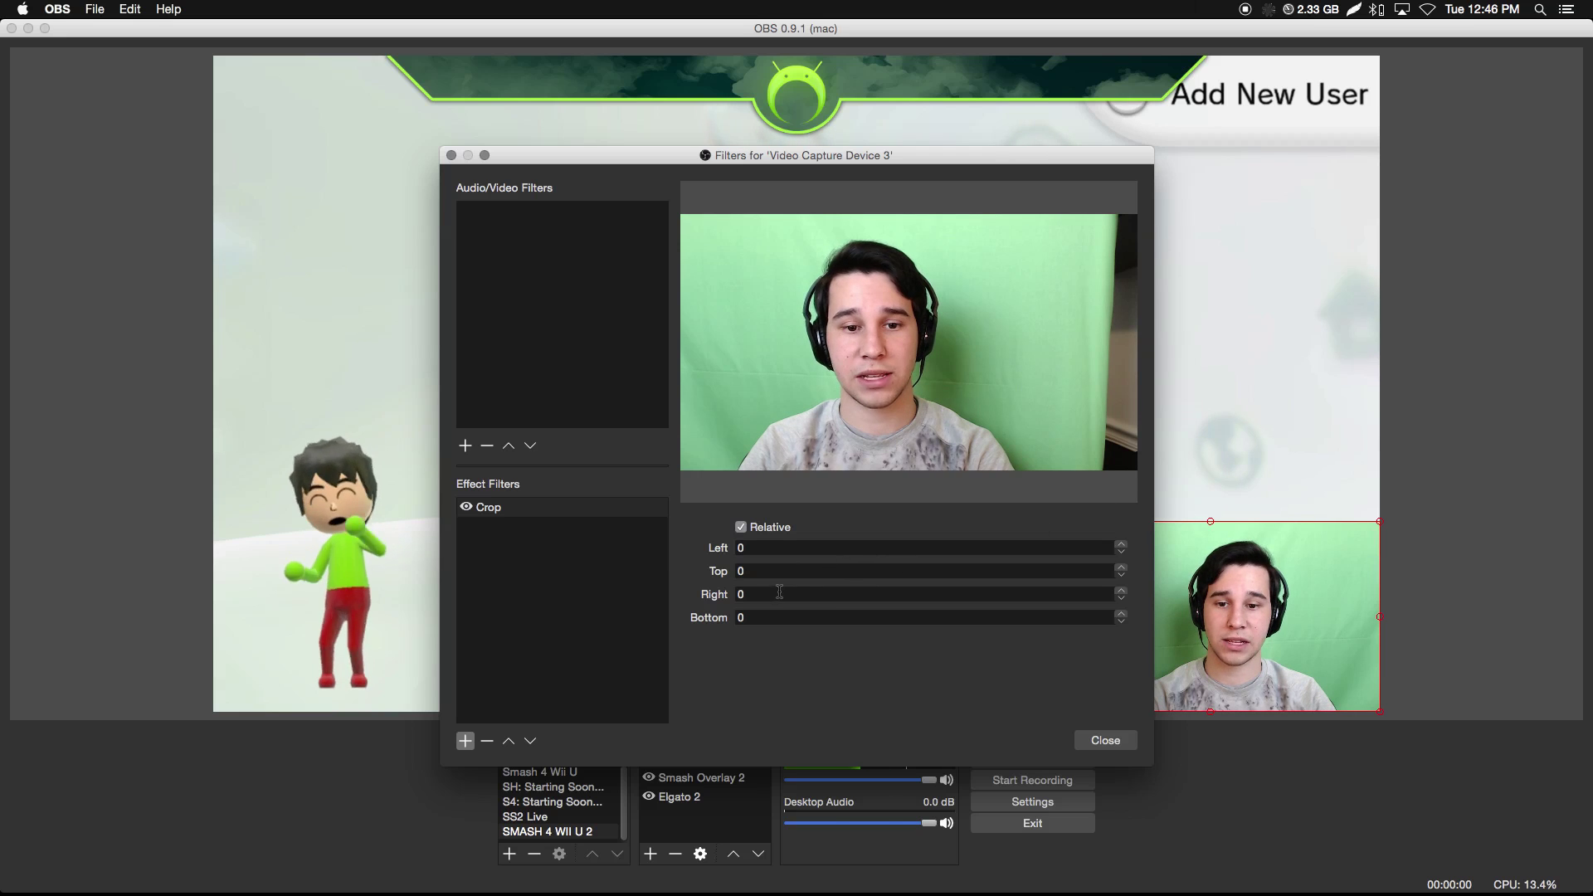
key("BackSpace")
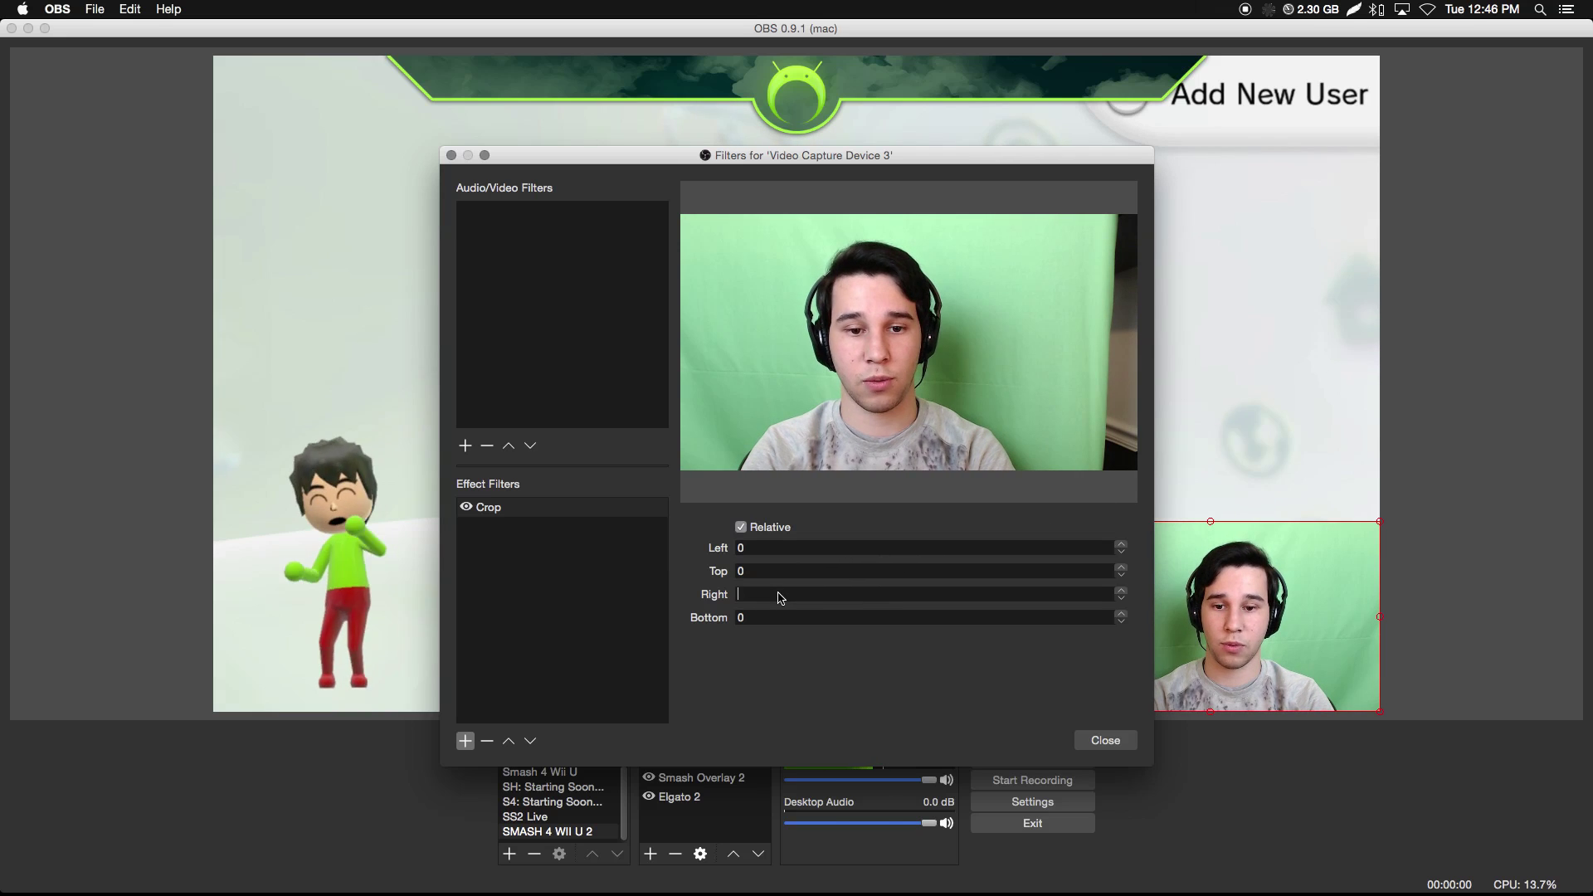
type("150")
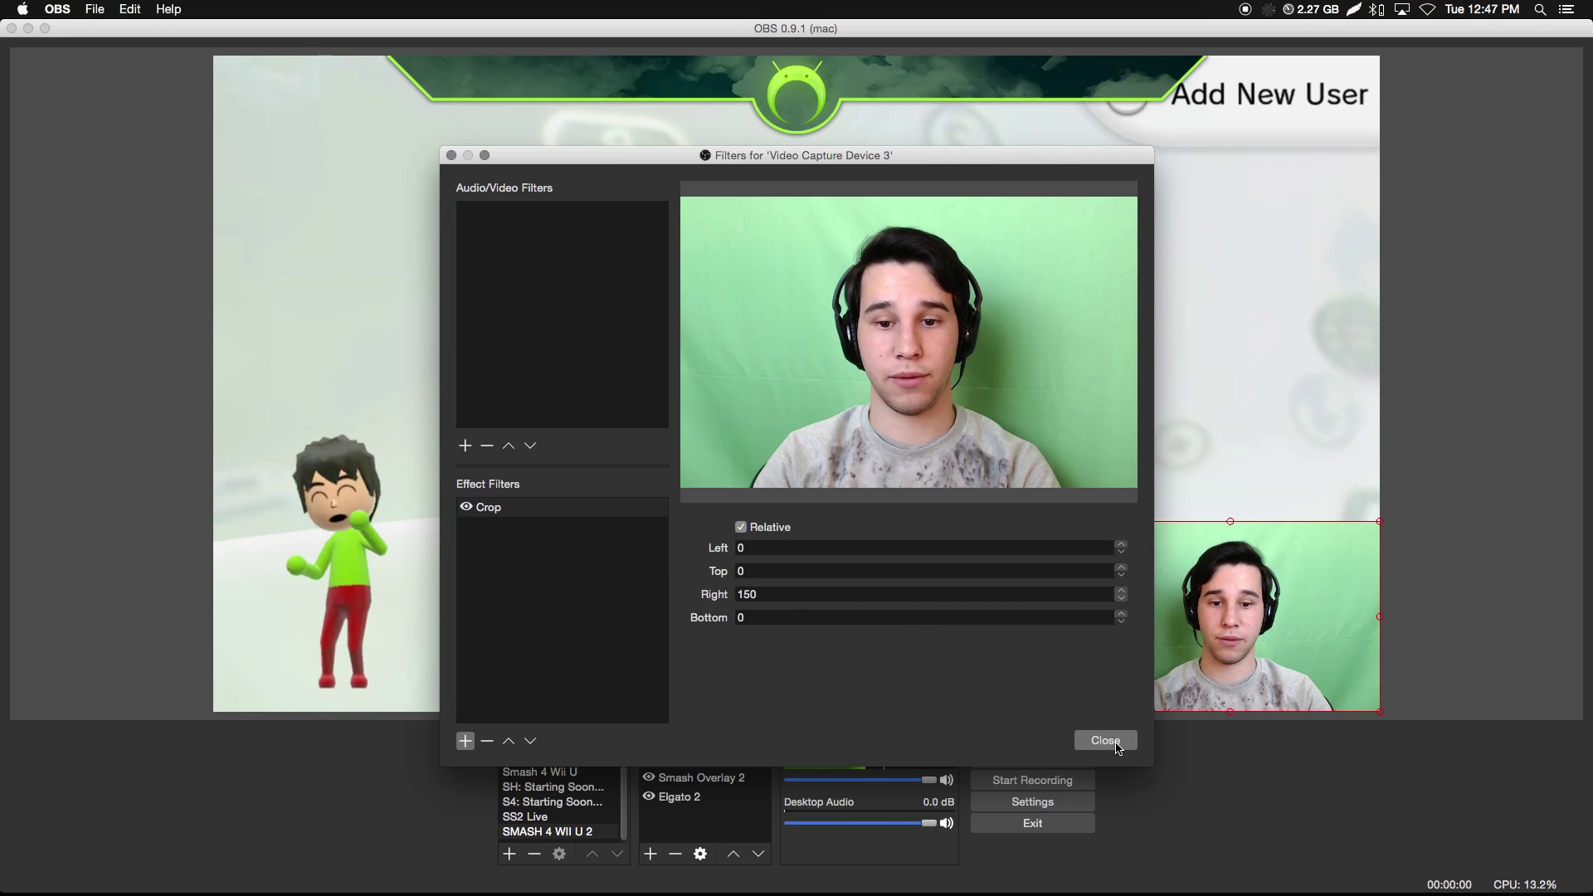
Add a Chroma Key effect filter with its default name to the webcam source
left_click(463, 741)
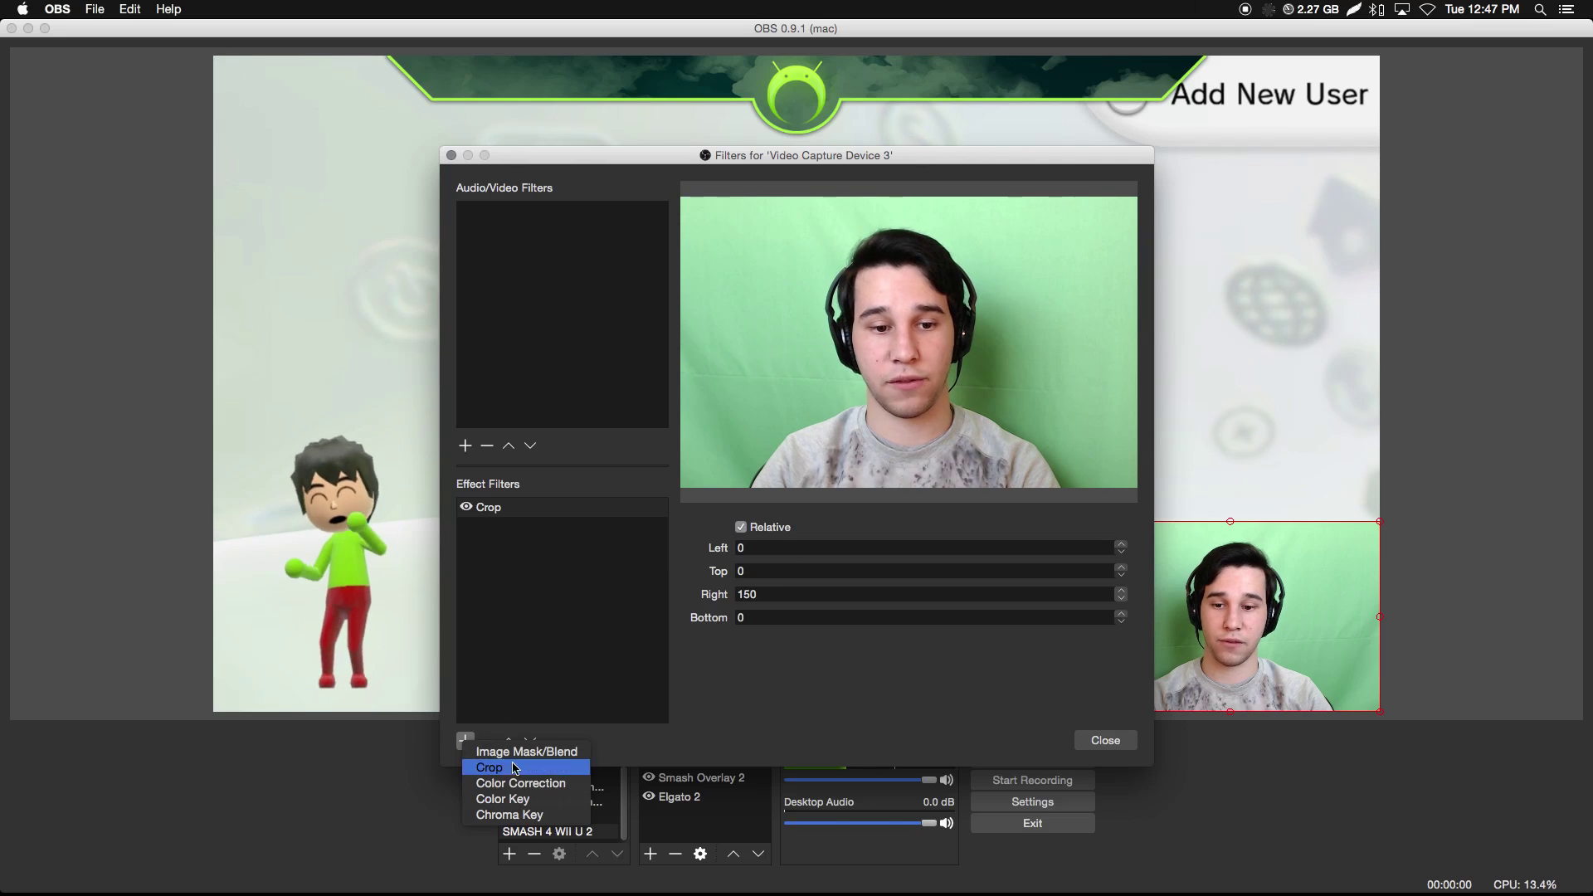
left_click(518, 814)
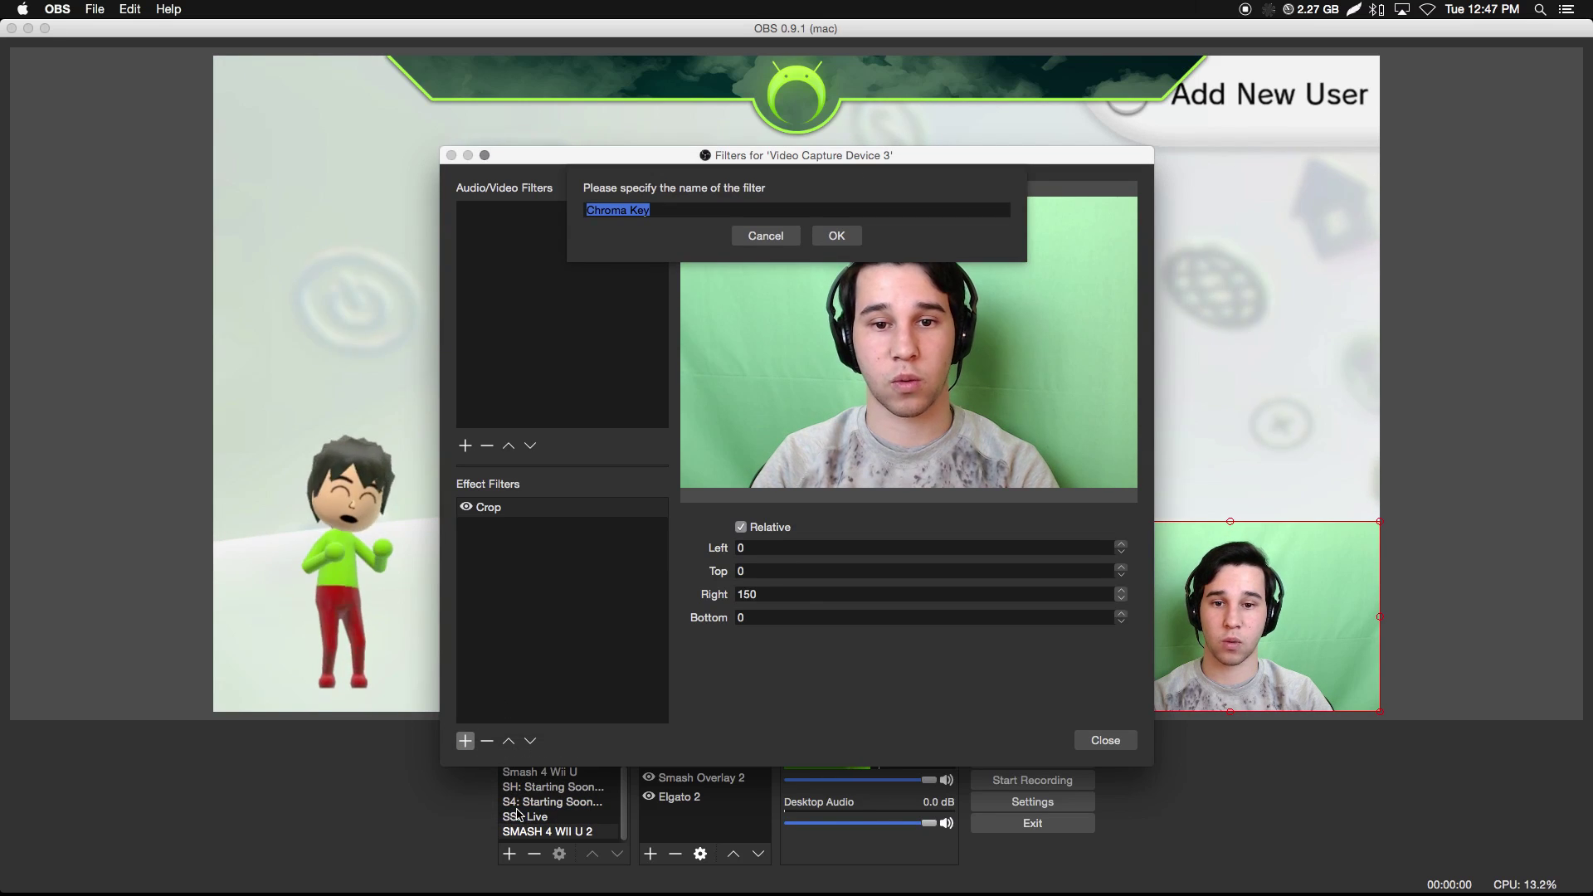
left_click(836, 237)
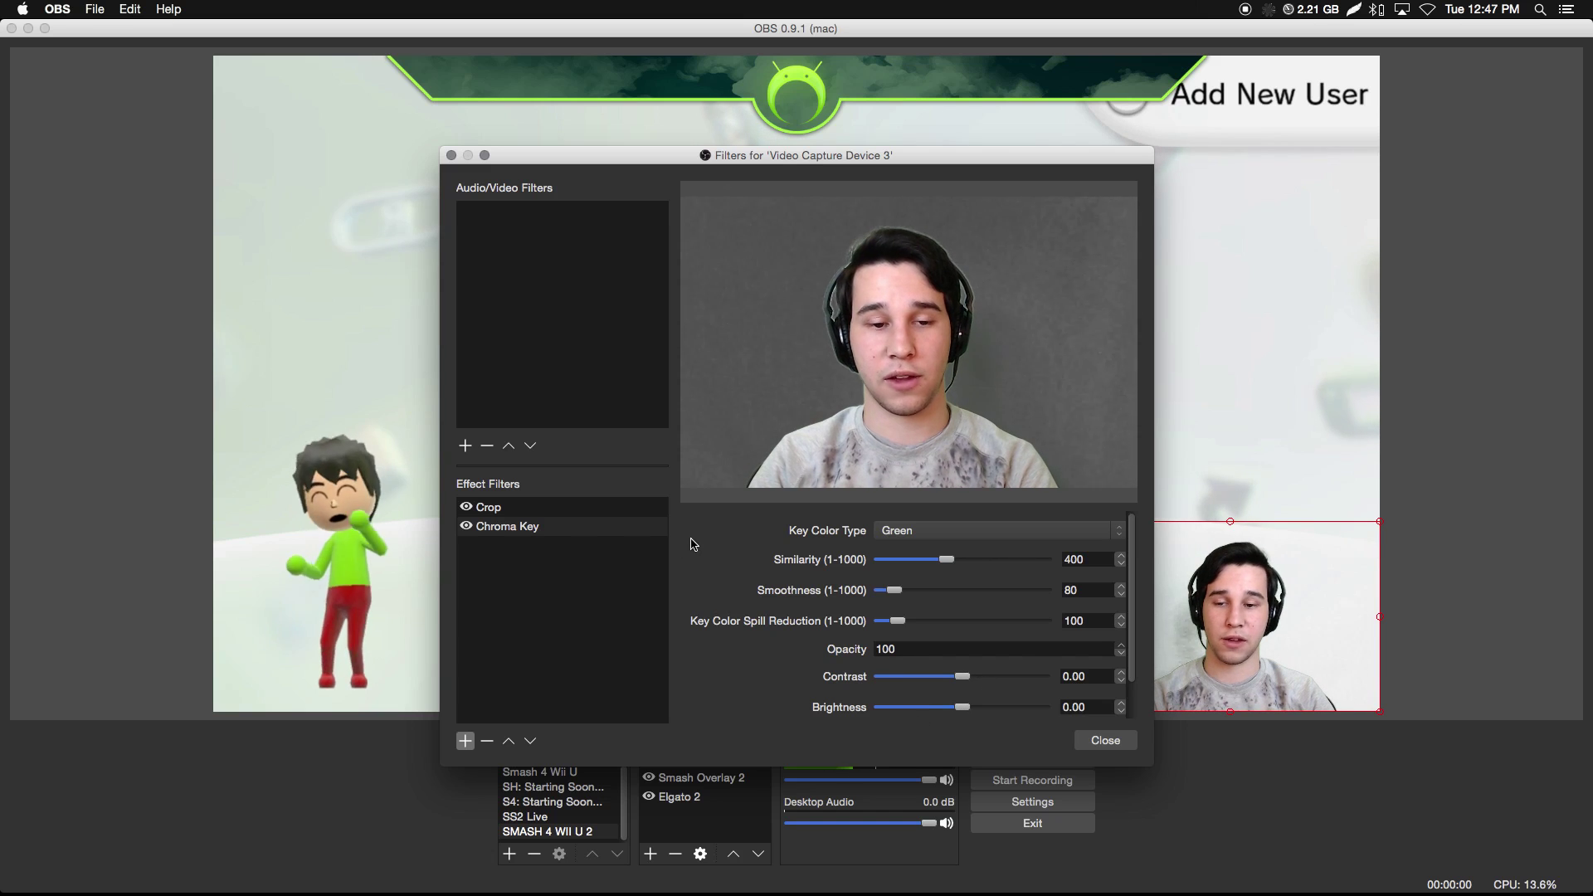
Add a Video Delay (Async) filter with its default name to the webcam source
left_click(467, 446)
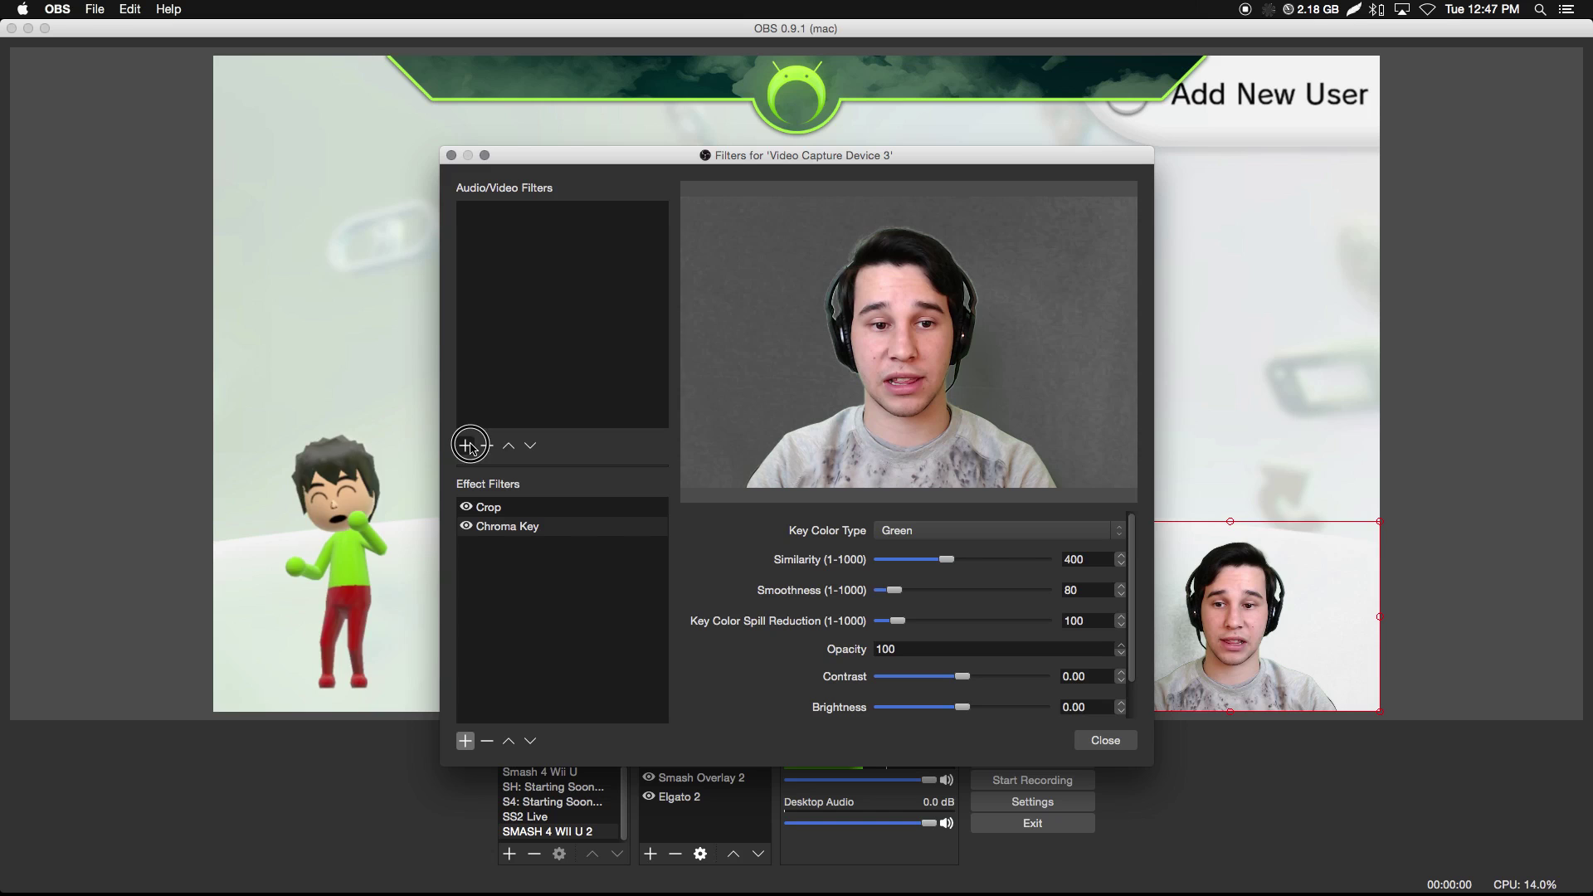
left_click(493, 459)
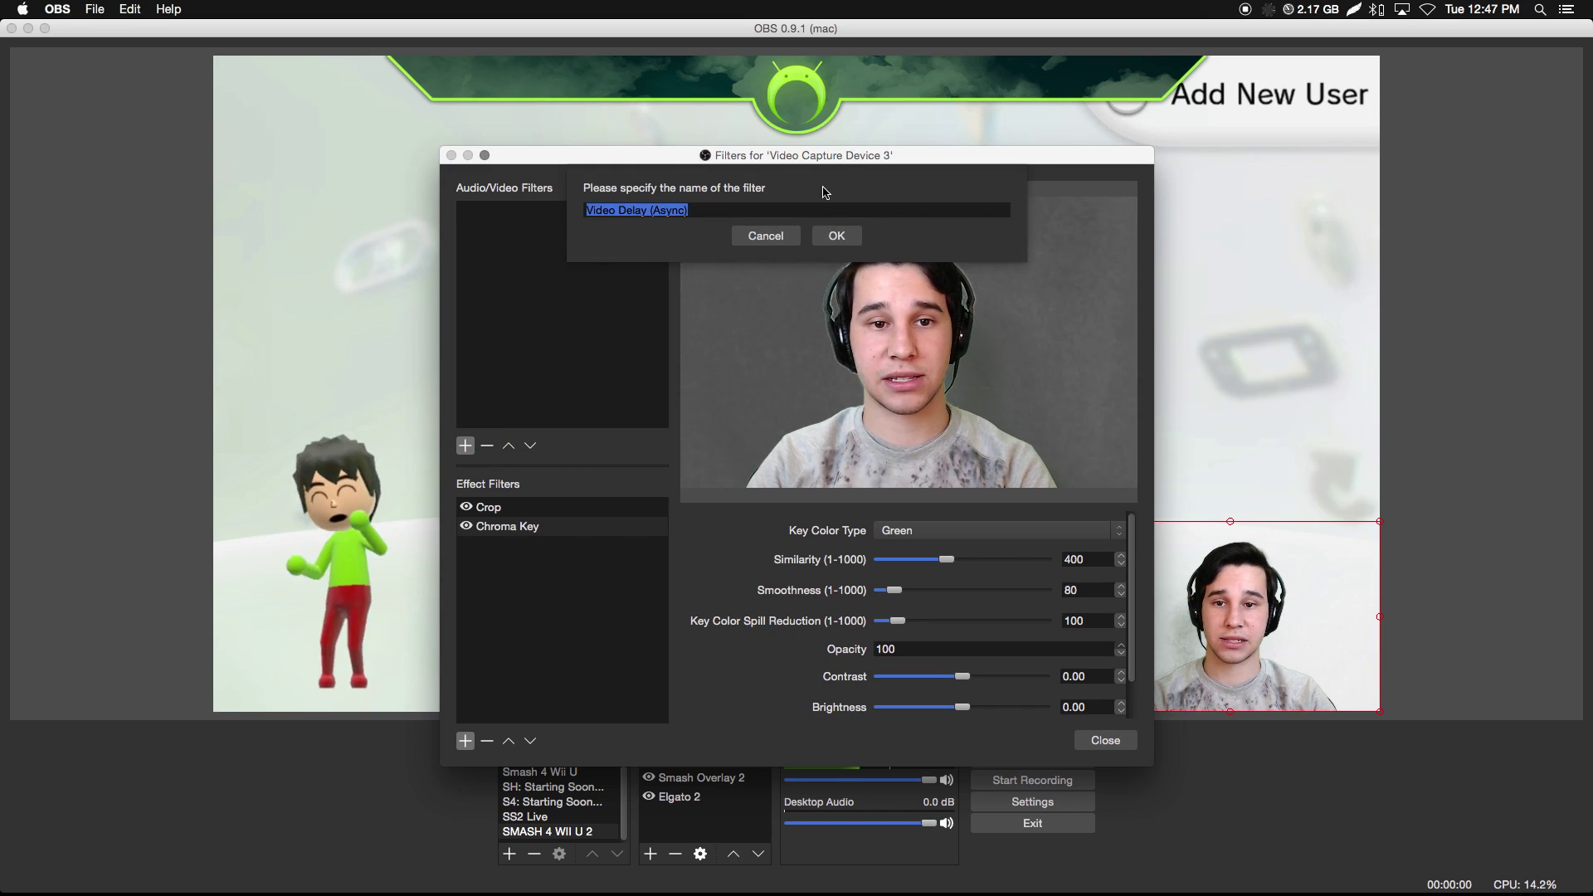
left_click(836, 236)
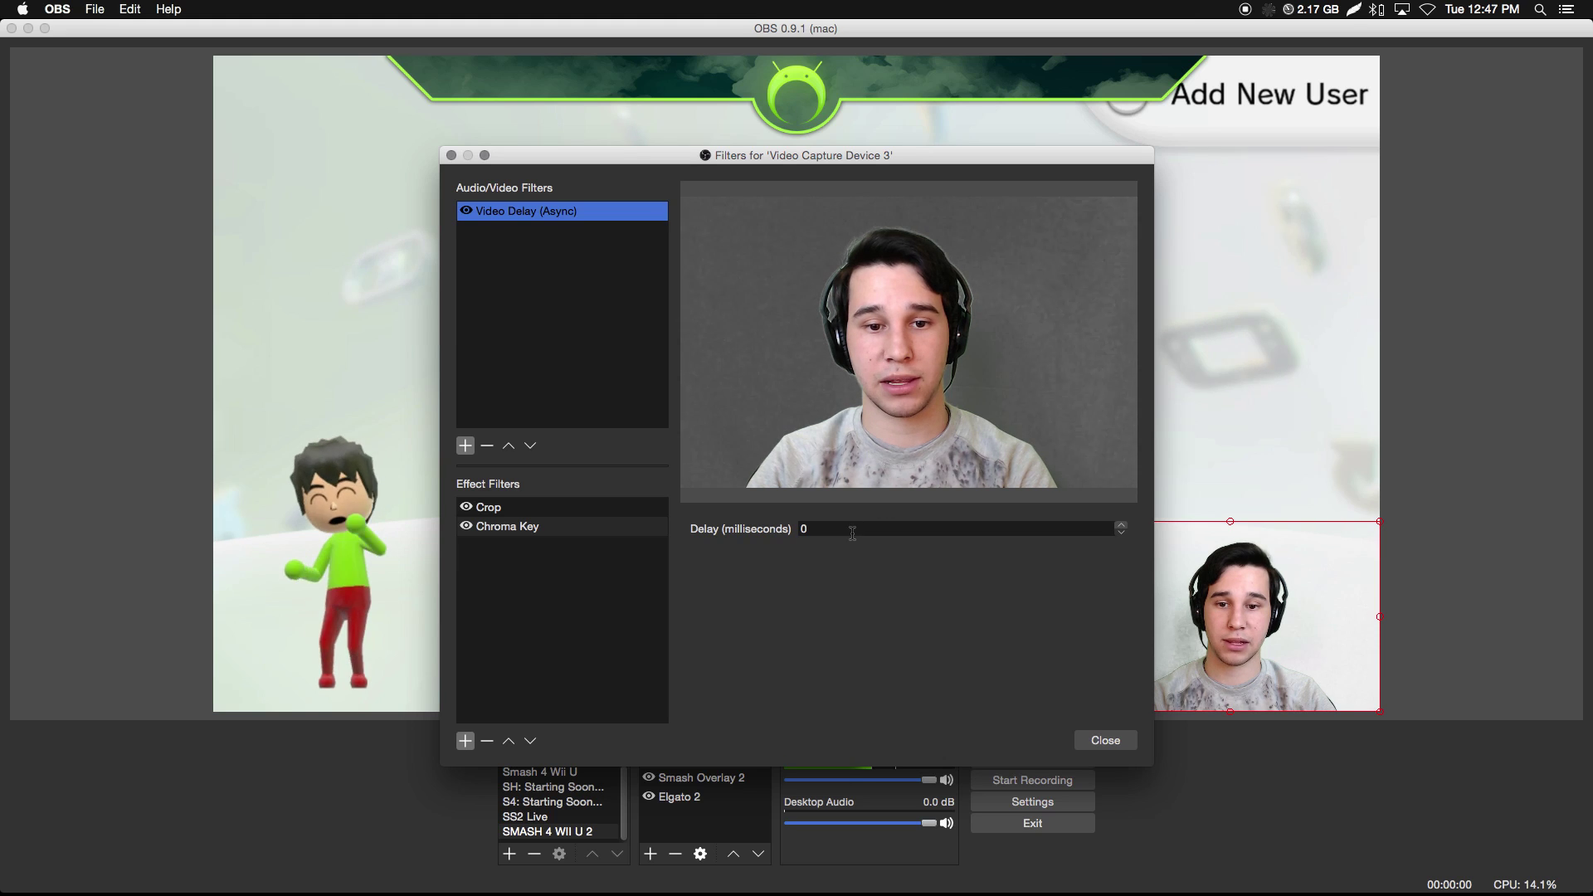
Set the webcam's Video Delay (Async) filter to 1000 milliseconds and close the filters window
left_click(853, 532)
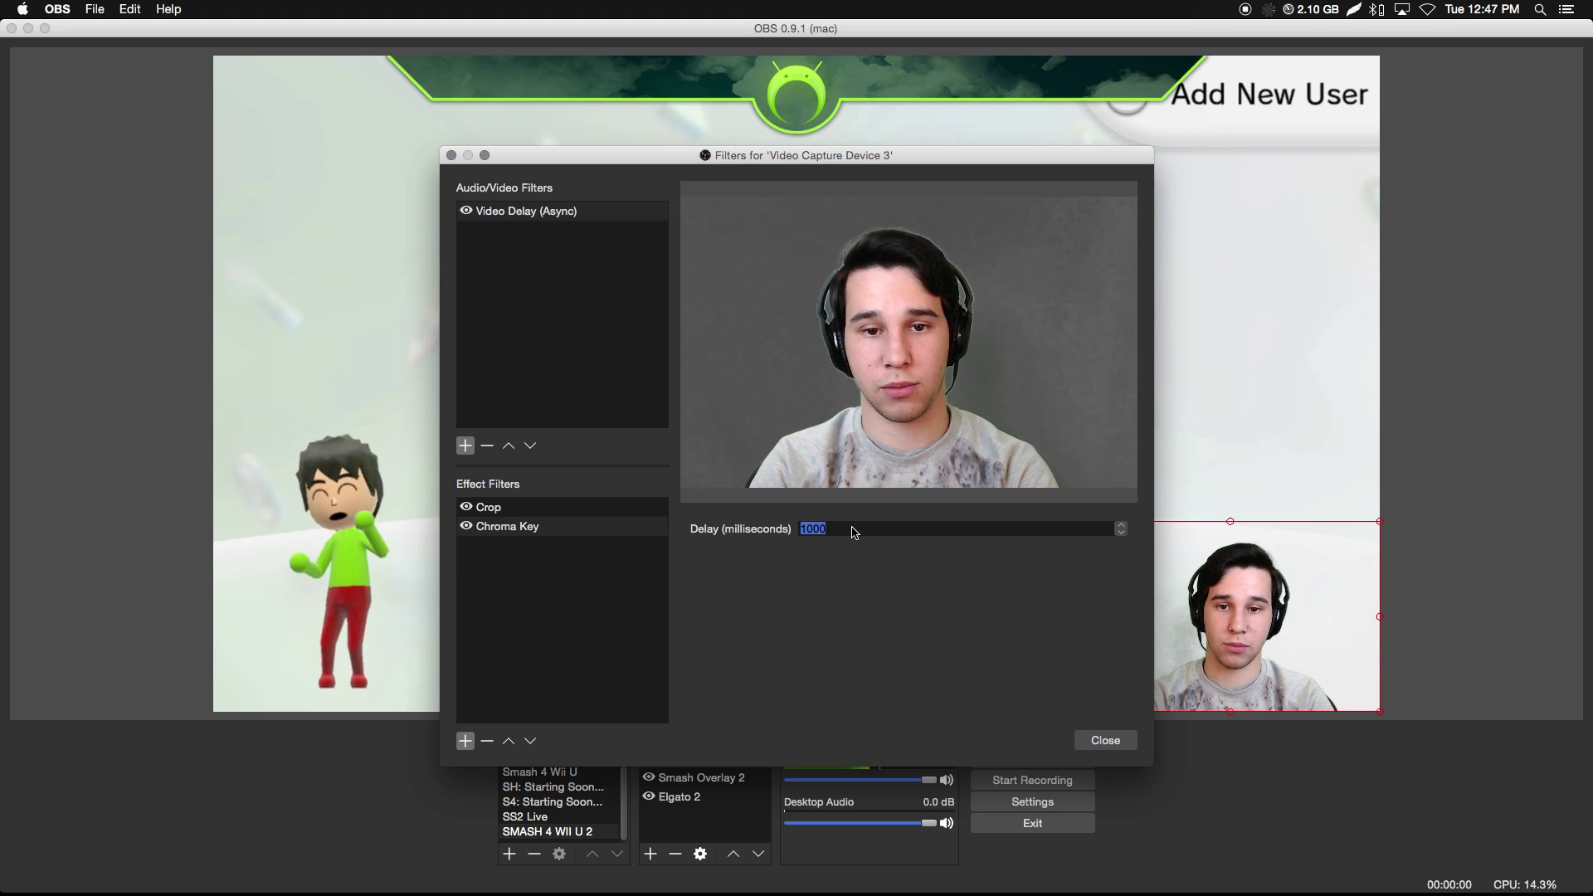
left_click(452, 156)
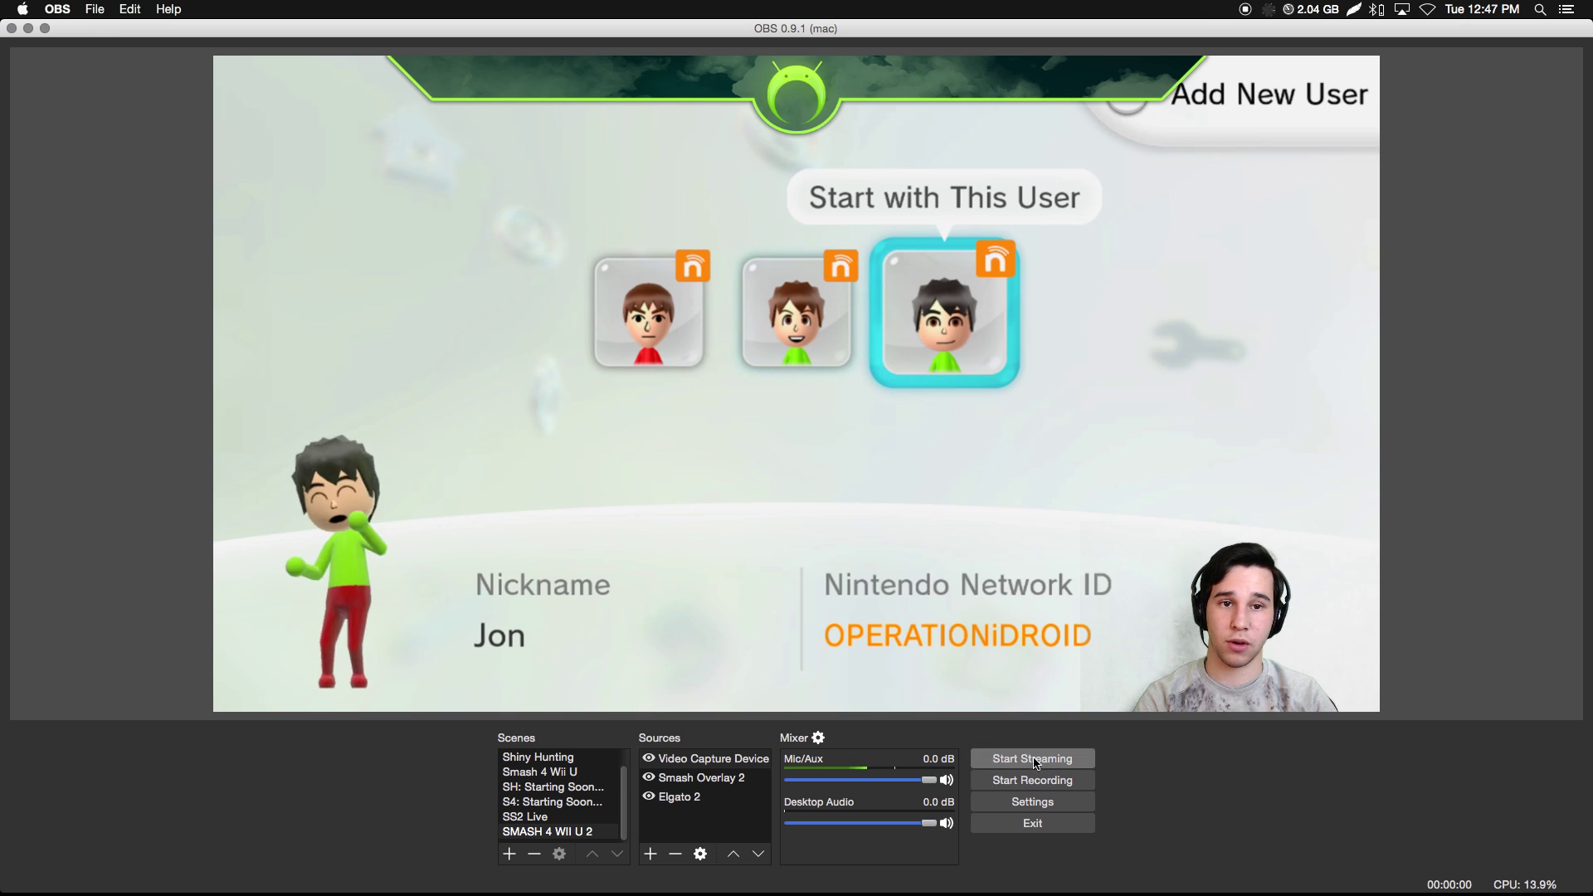
Open the program settings and route Soundflower (2ch) to Built-in Output through Soundflowerbed
left_click(1032, 804)
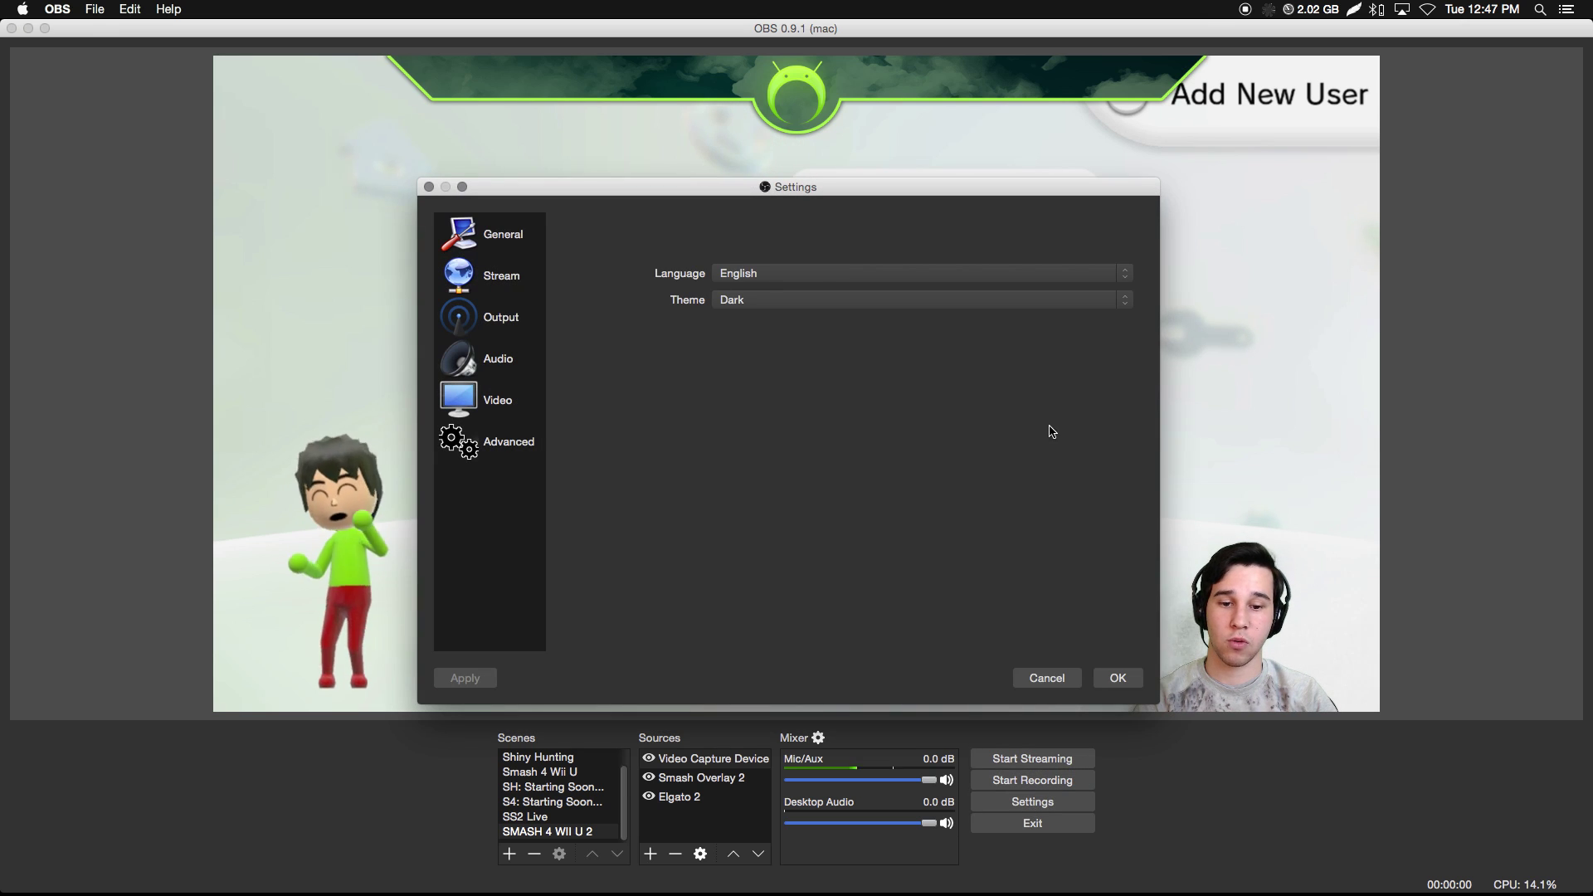
key("F4")
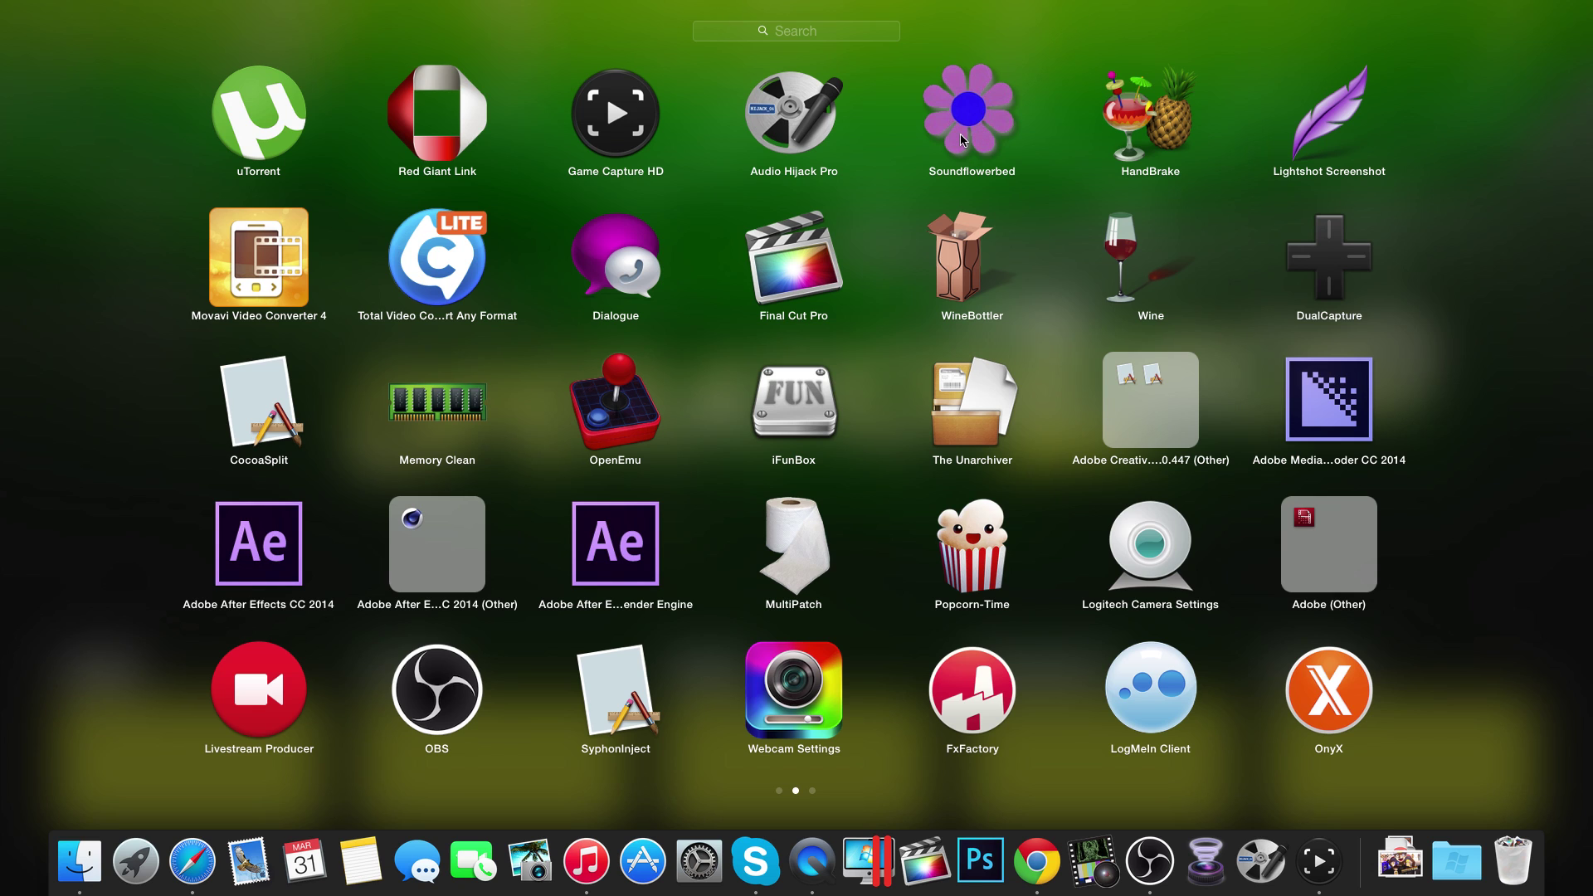
key("Escape")
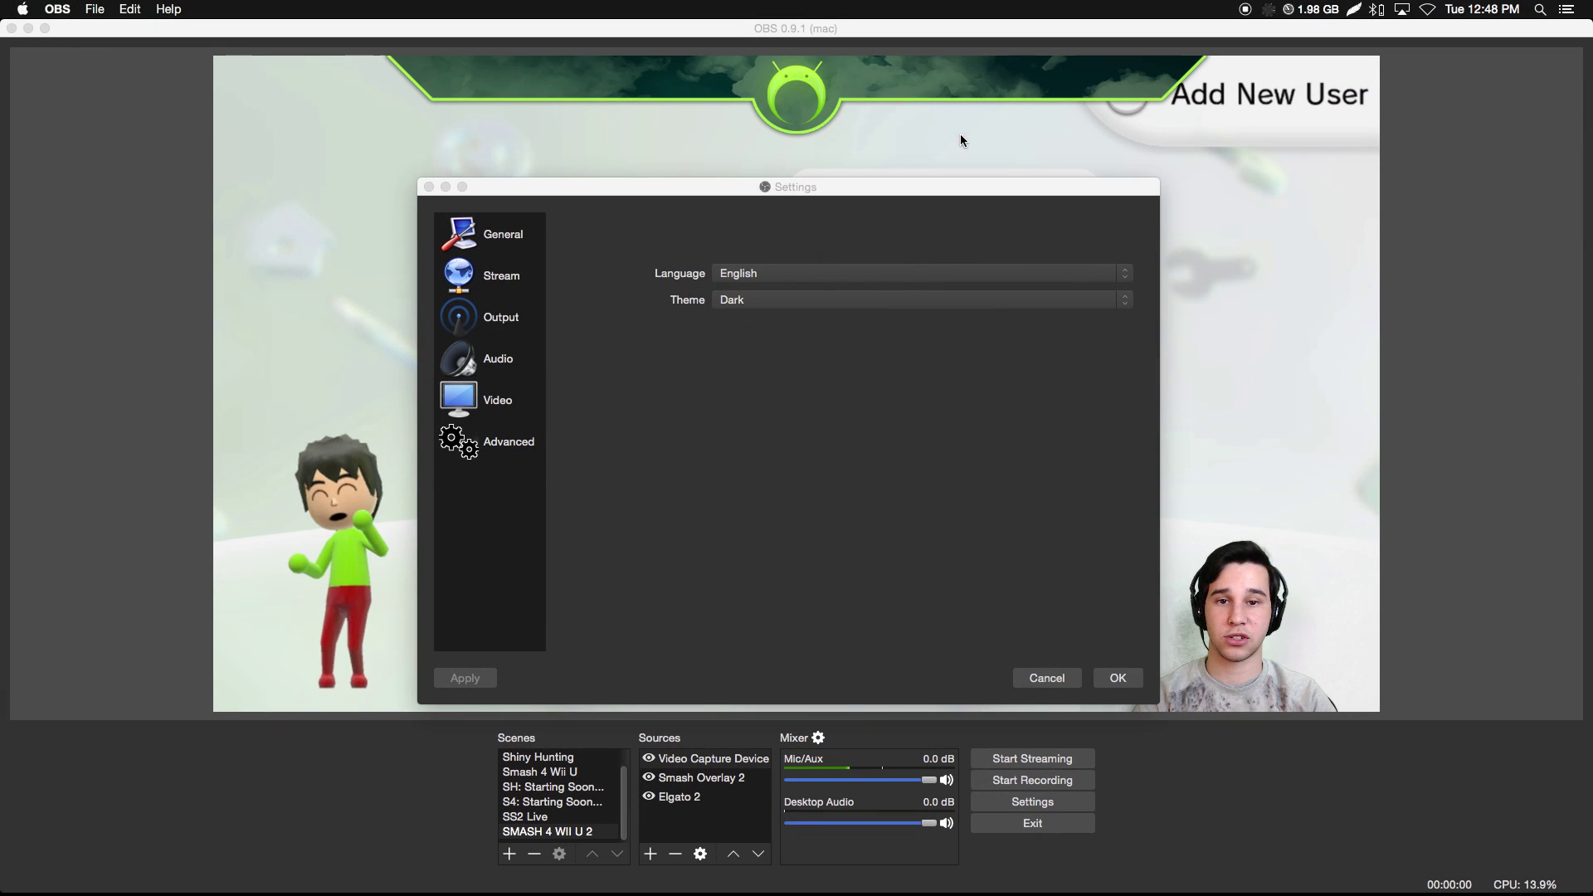
left_click(1274, 9)
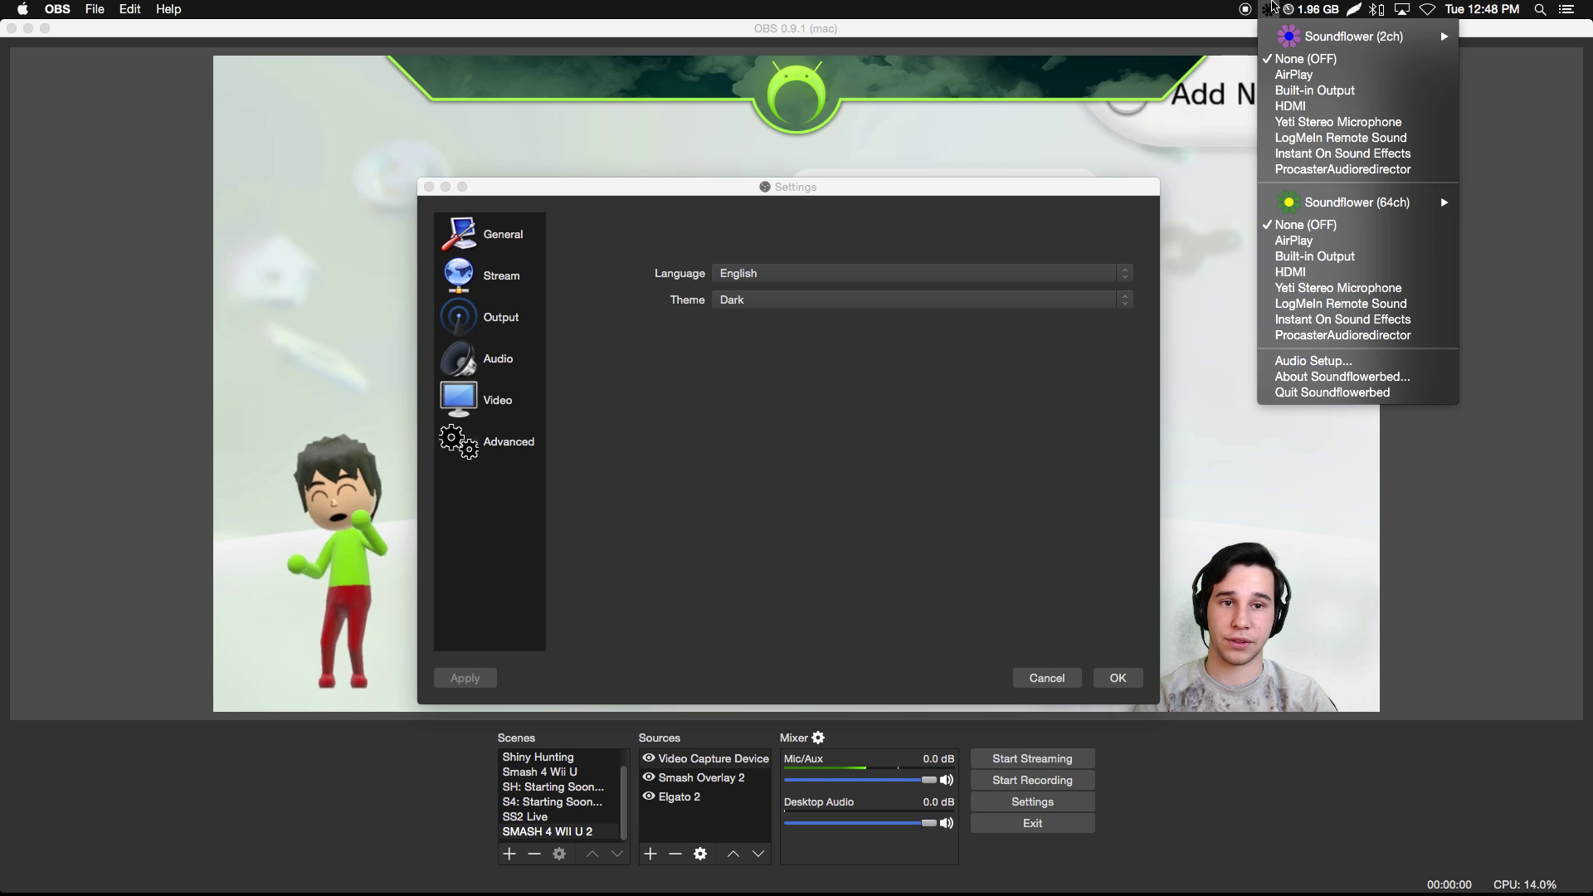
mouse_move(1302, 37)
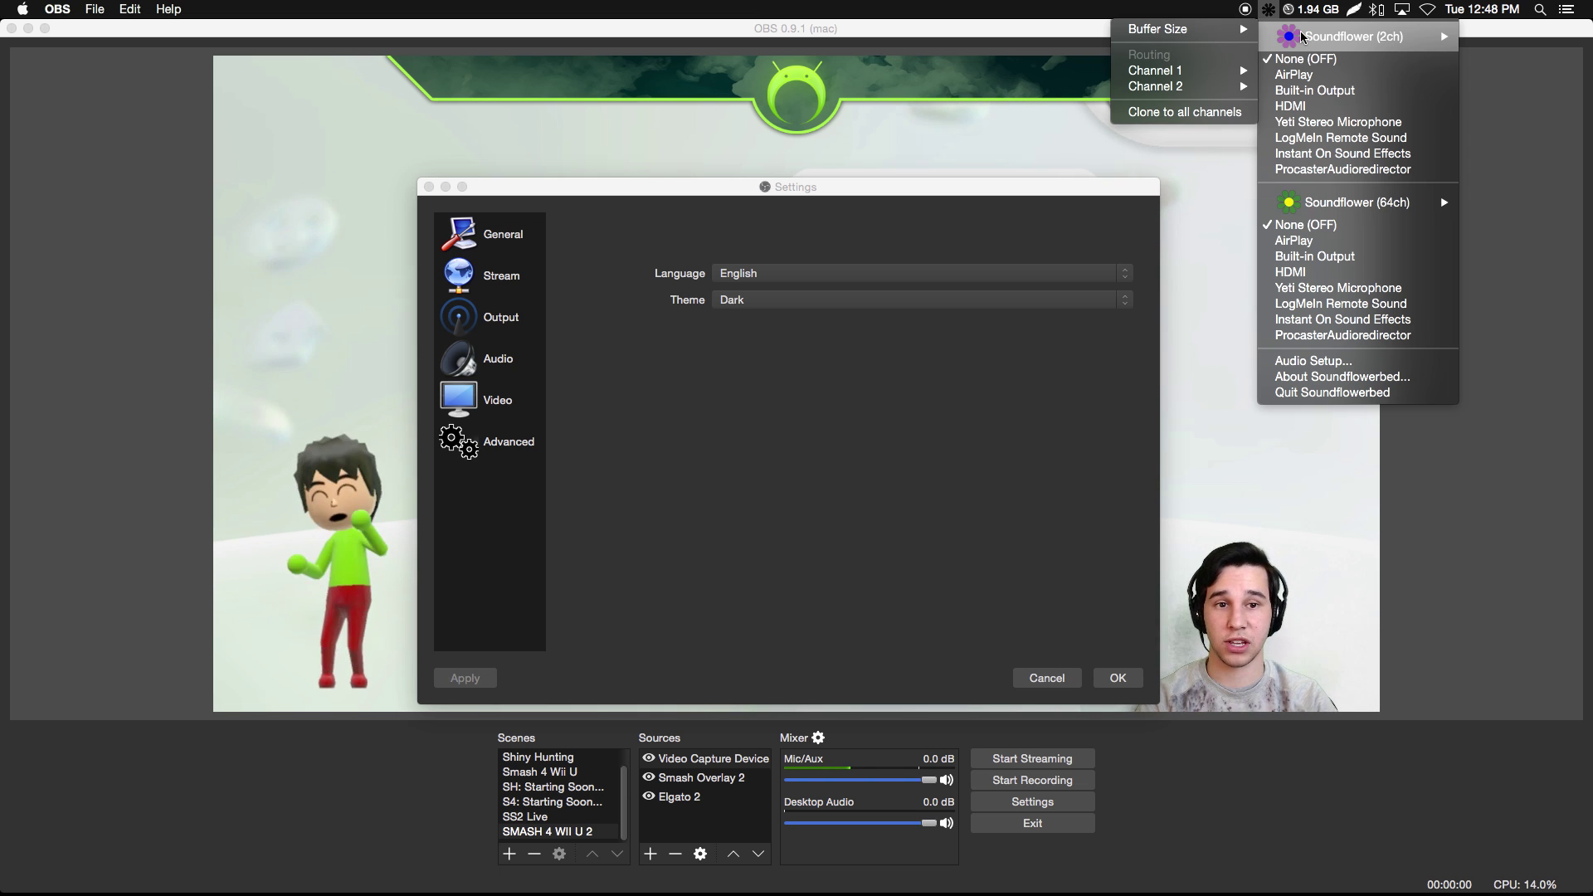
left_click(1297, 91)
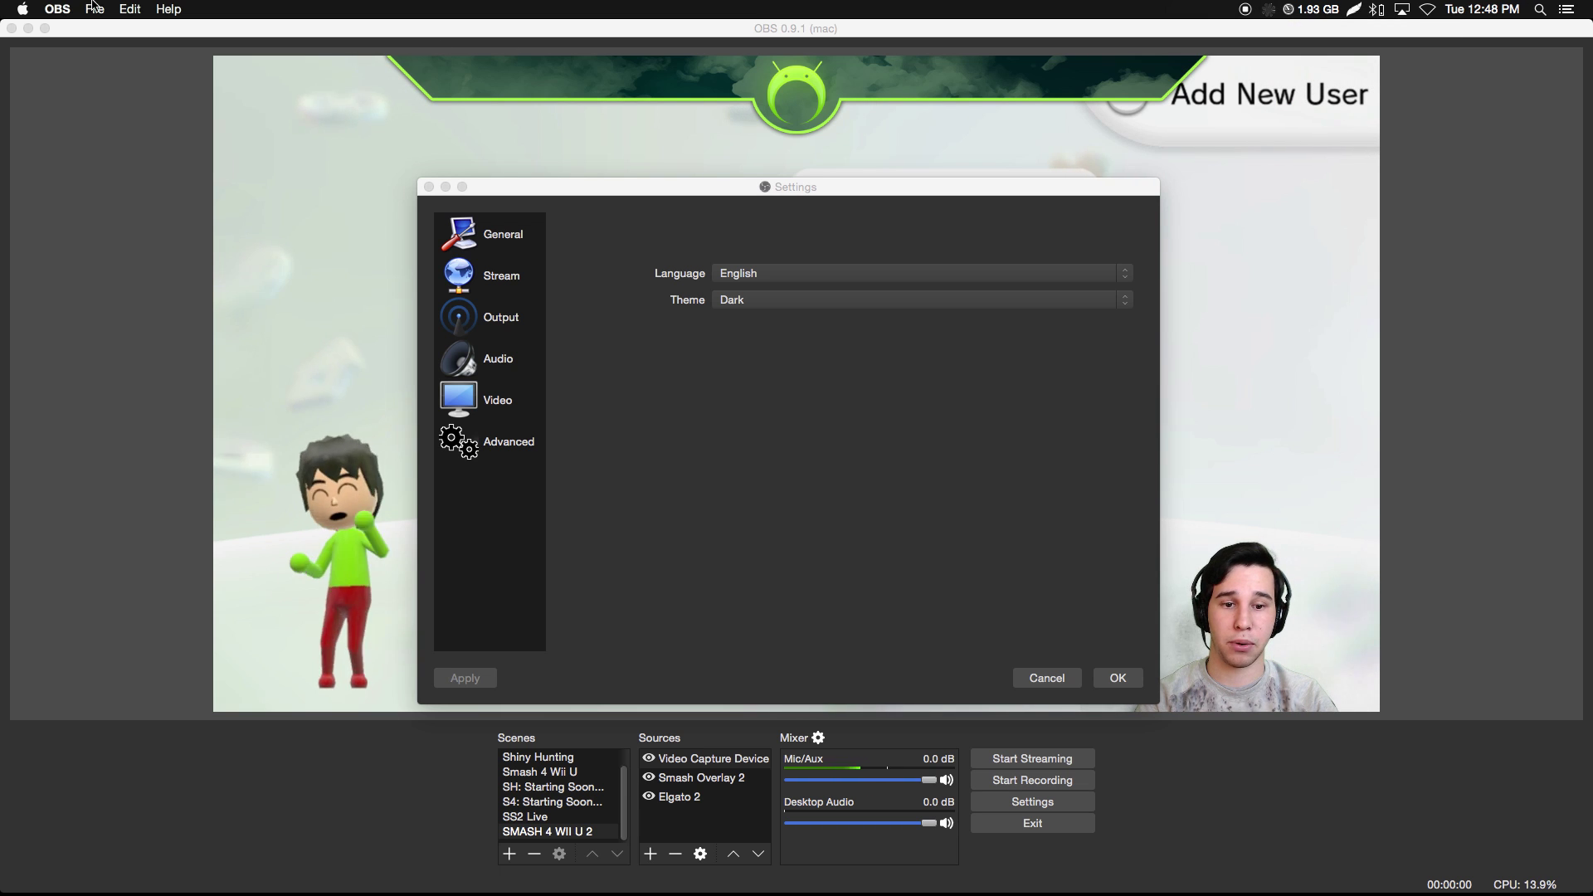
In System Preferences, choose Soundflower (2ch) as the Mac's sound output device with the output volume at maximum
left_click(19, 7)
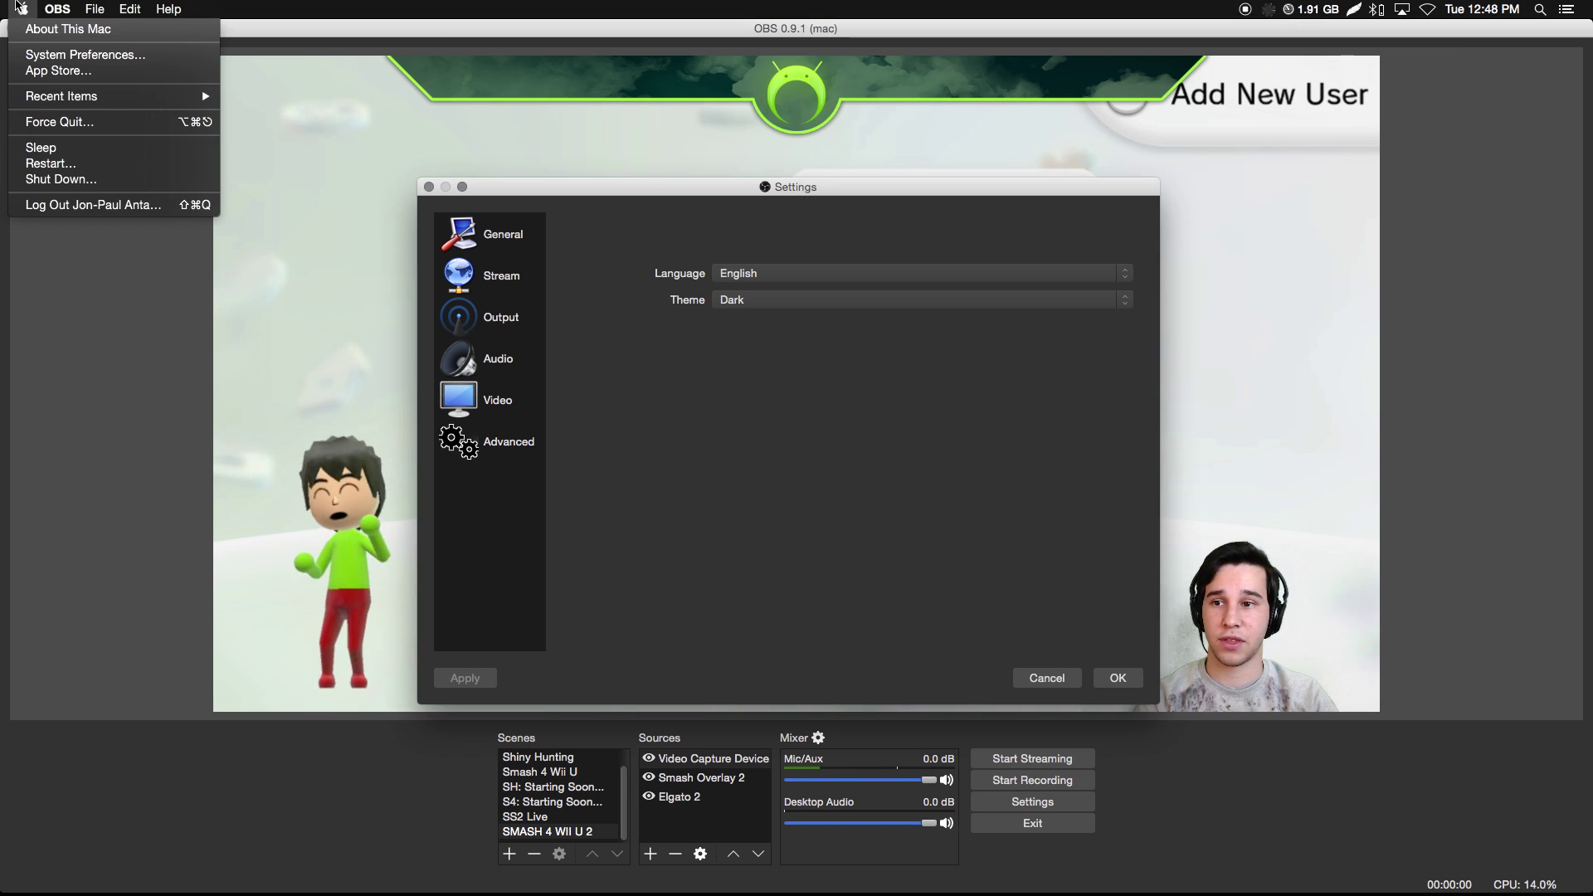
left_click(90, 58)
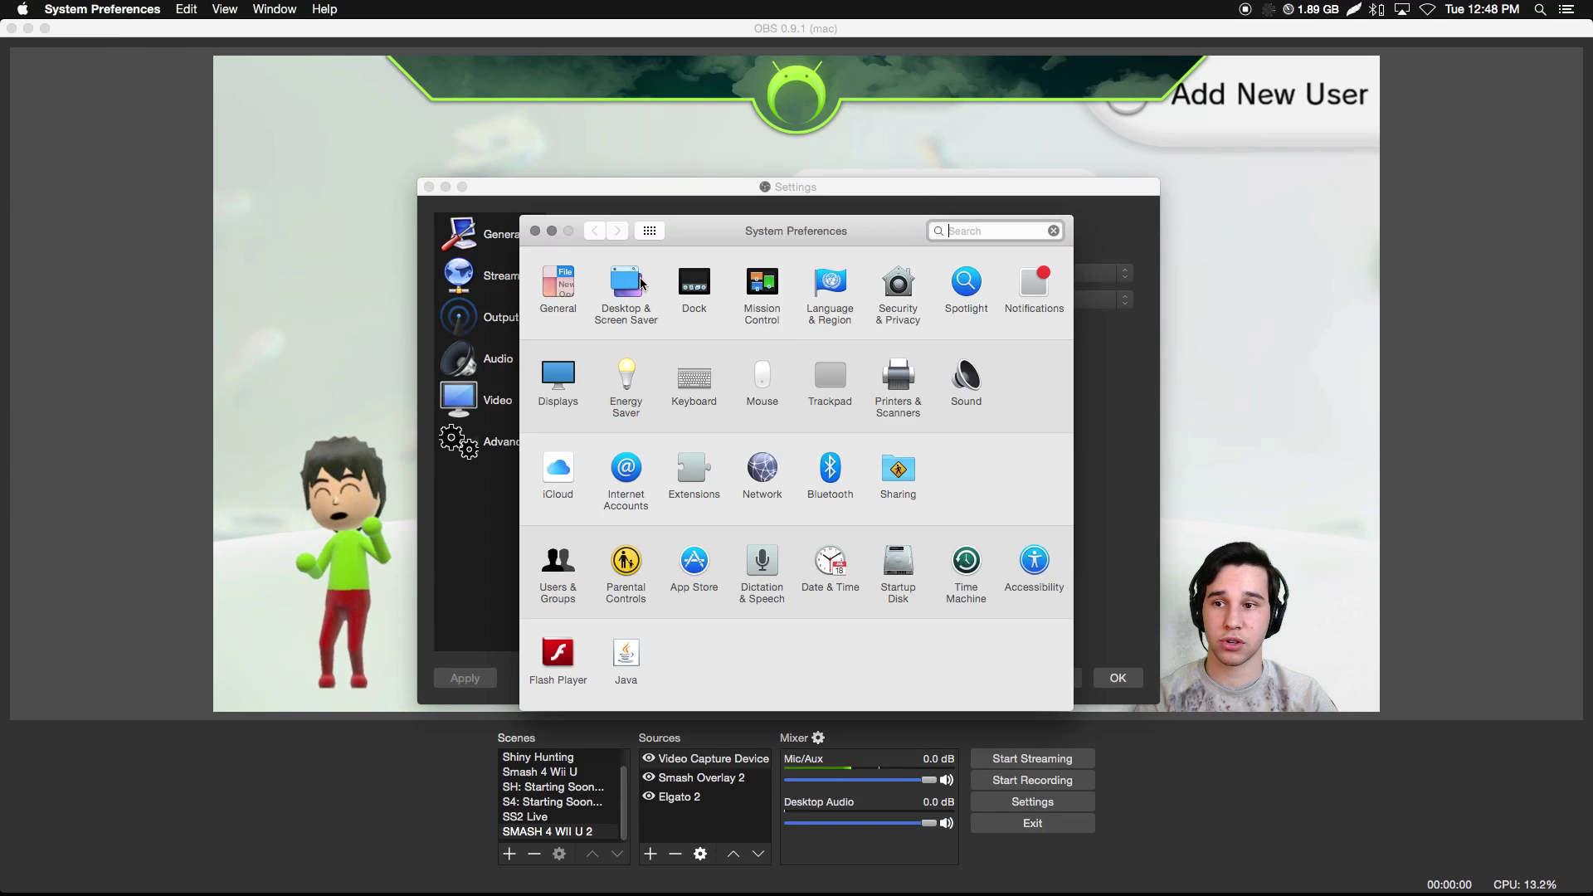
left_click(966, 378)
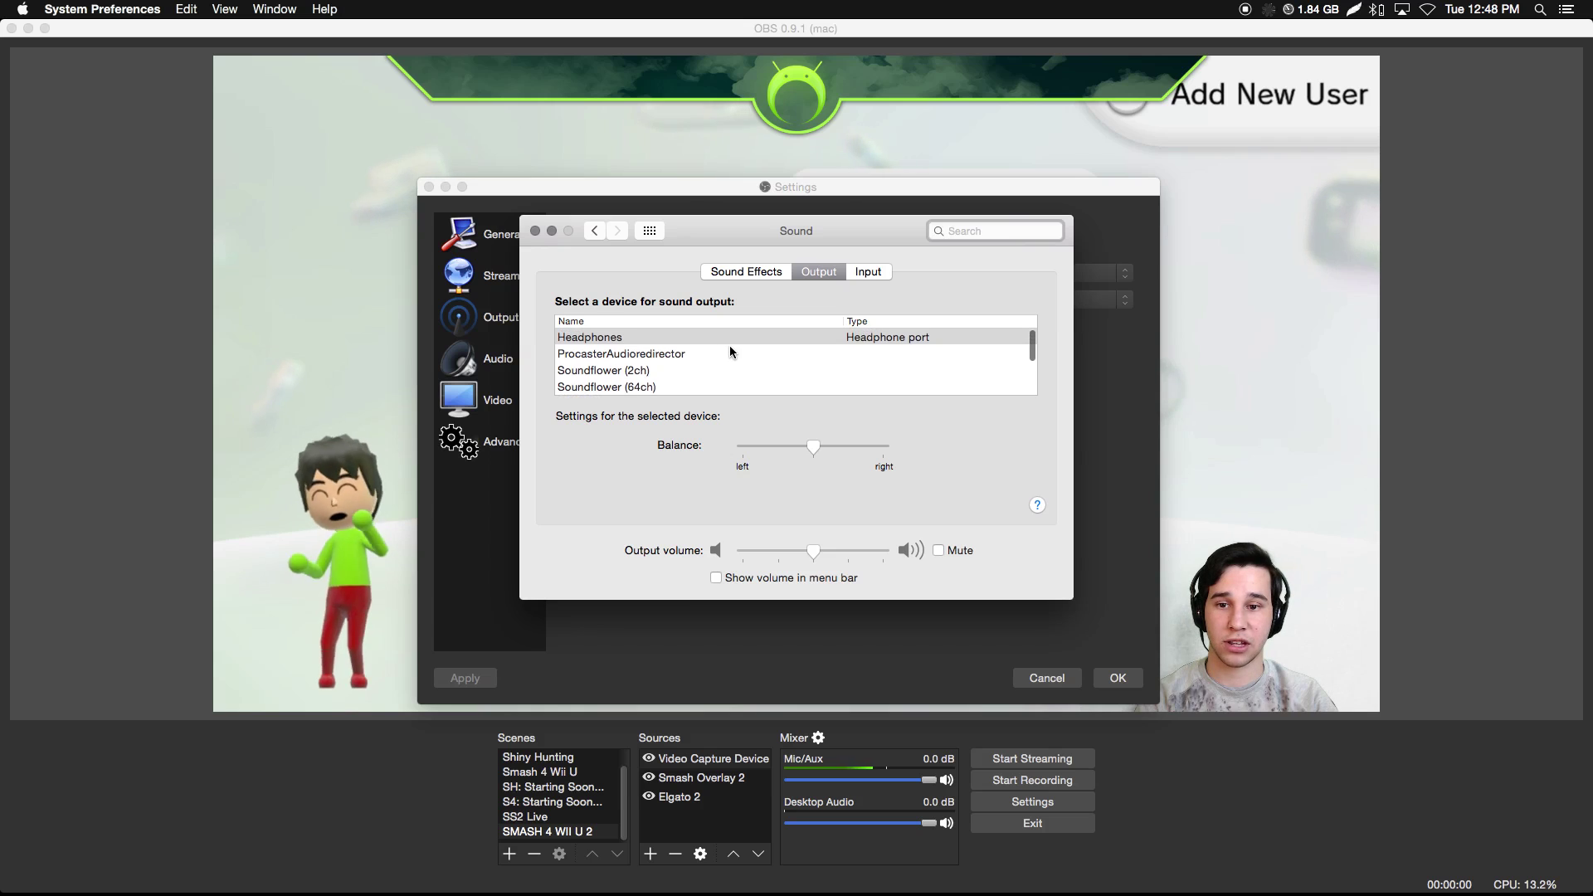
left_click(635, 370)
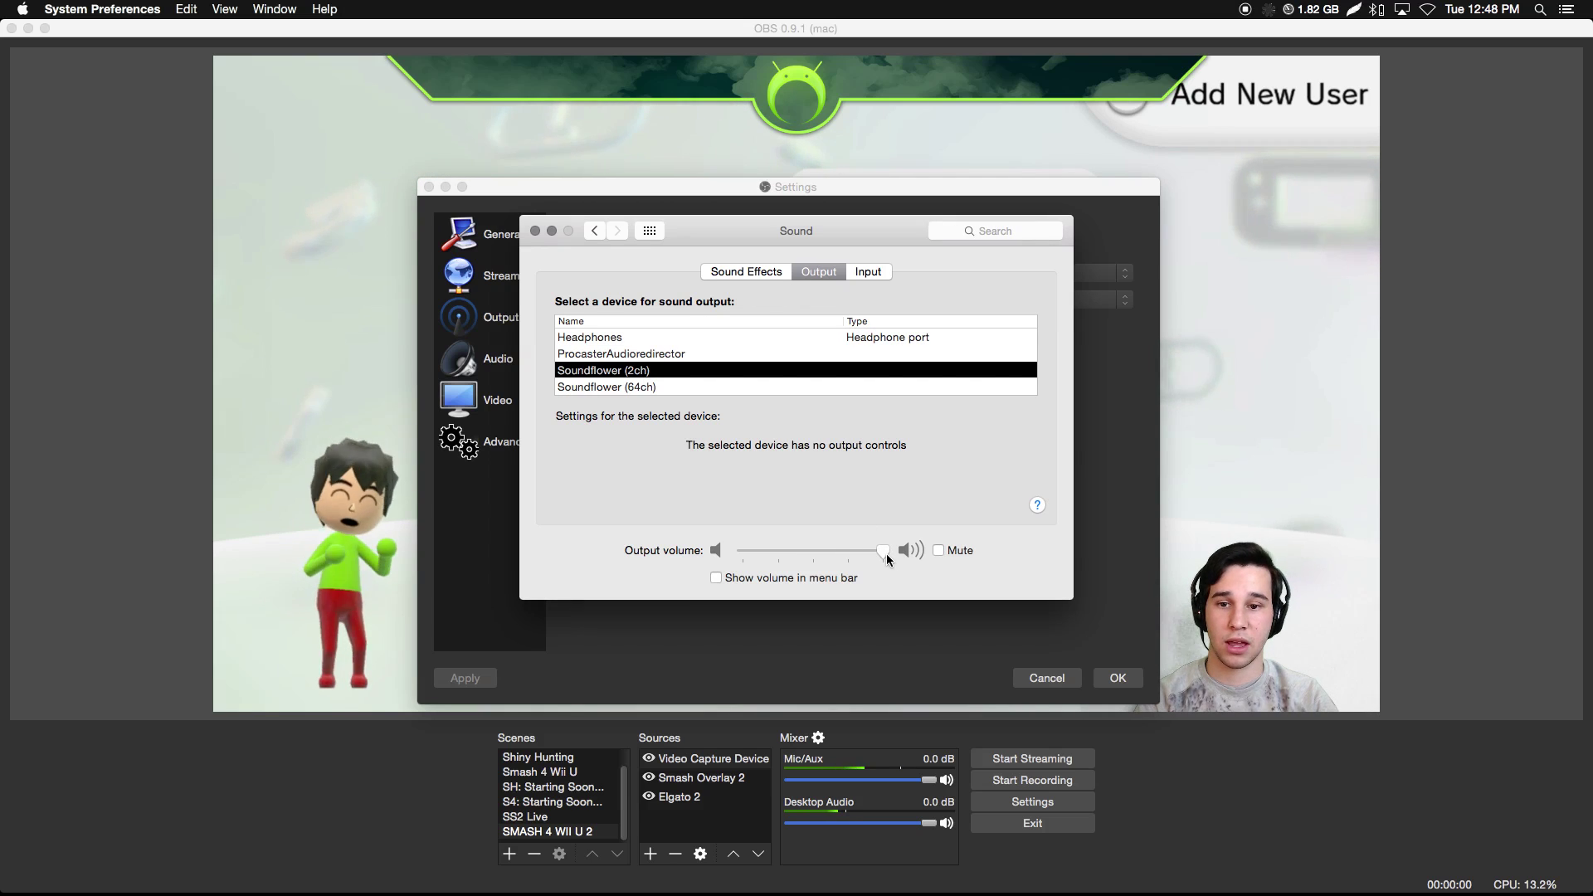
mouse_move(886, 554)
mouse_move(887, 551)
left_mouse_down()
mouse_move(815, 556)
mouse_move(894, 562)
left_mouse_up()
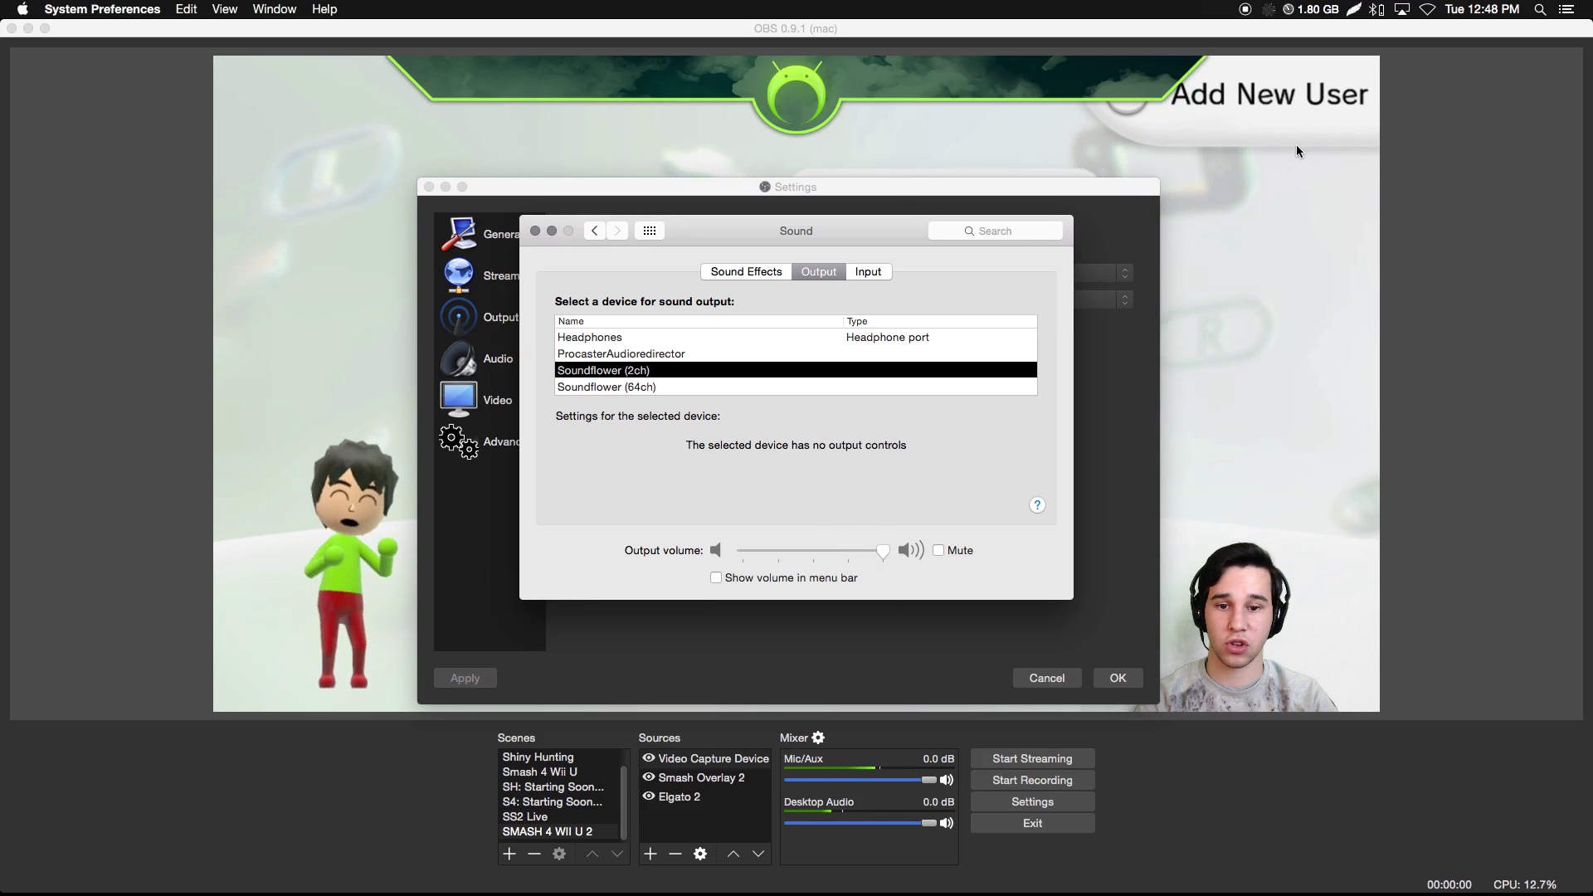
Keep Soundflower (2ch) routed to Built-in Output, lower the system output volume slightly below maximum, and close System Preferences
left_click(1269, 8)
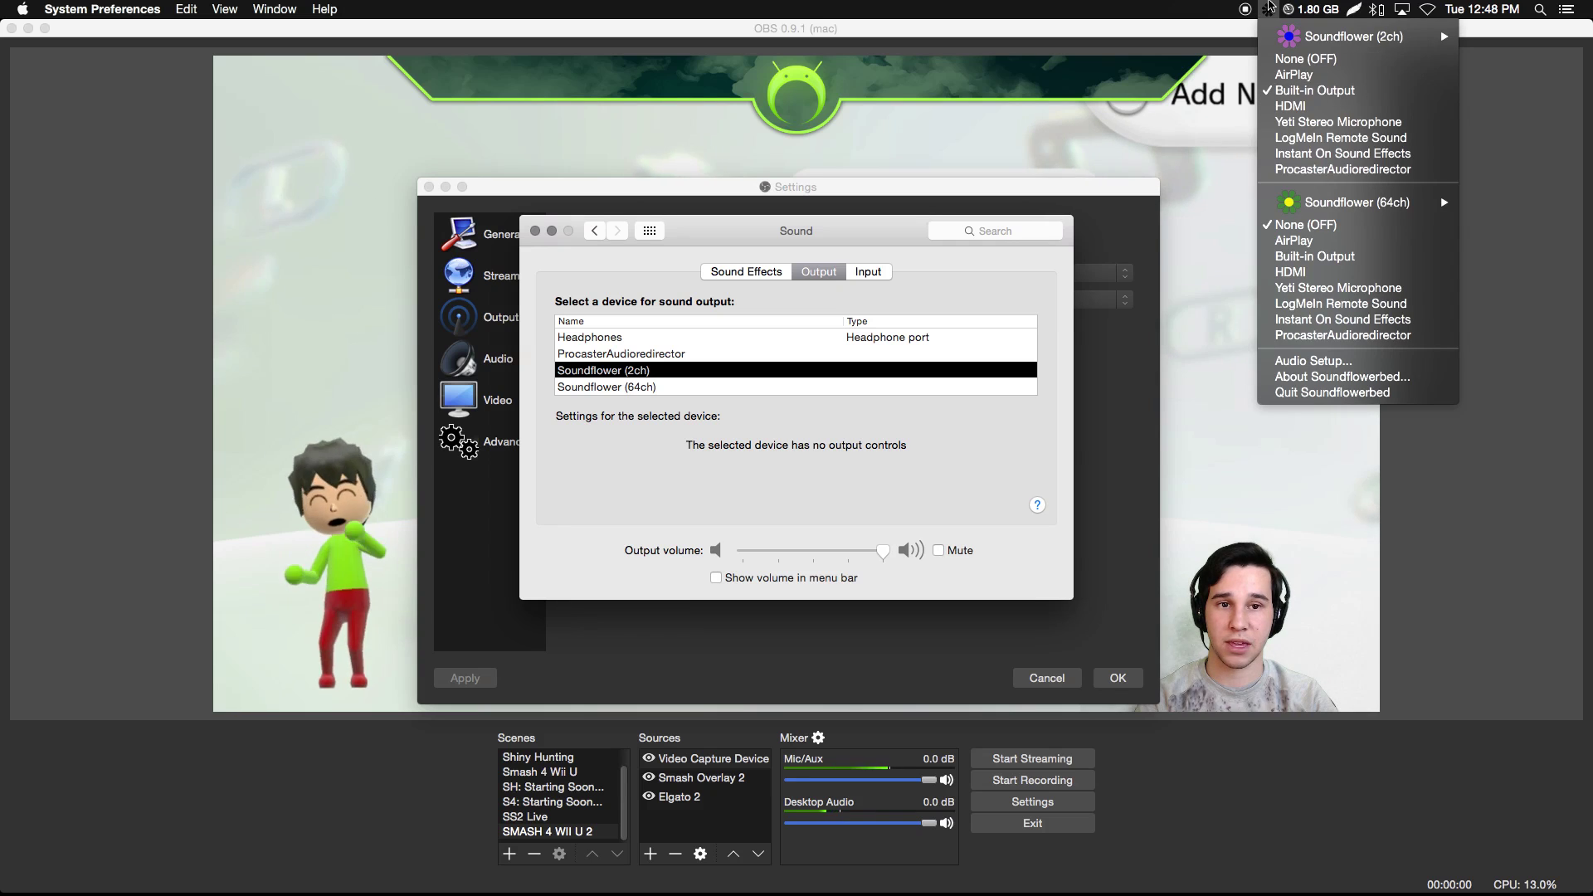
left_click(1290, 91)
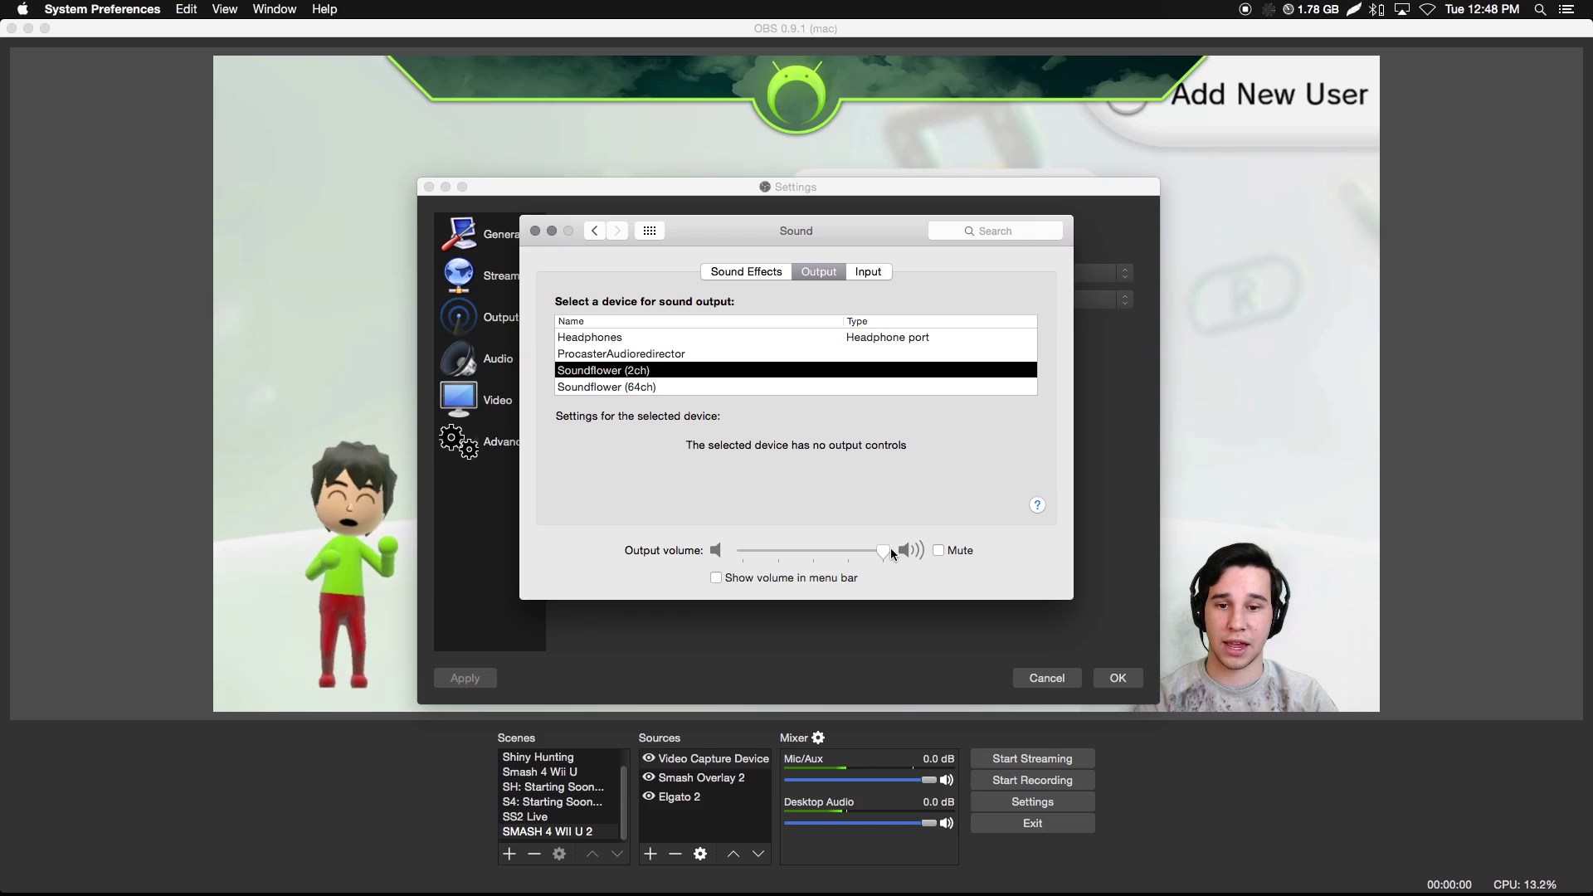
mouse_move(887, 552)
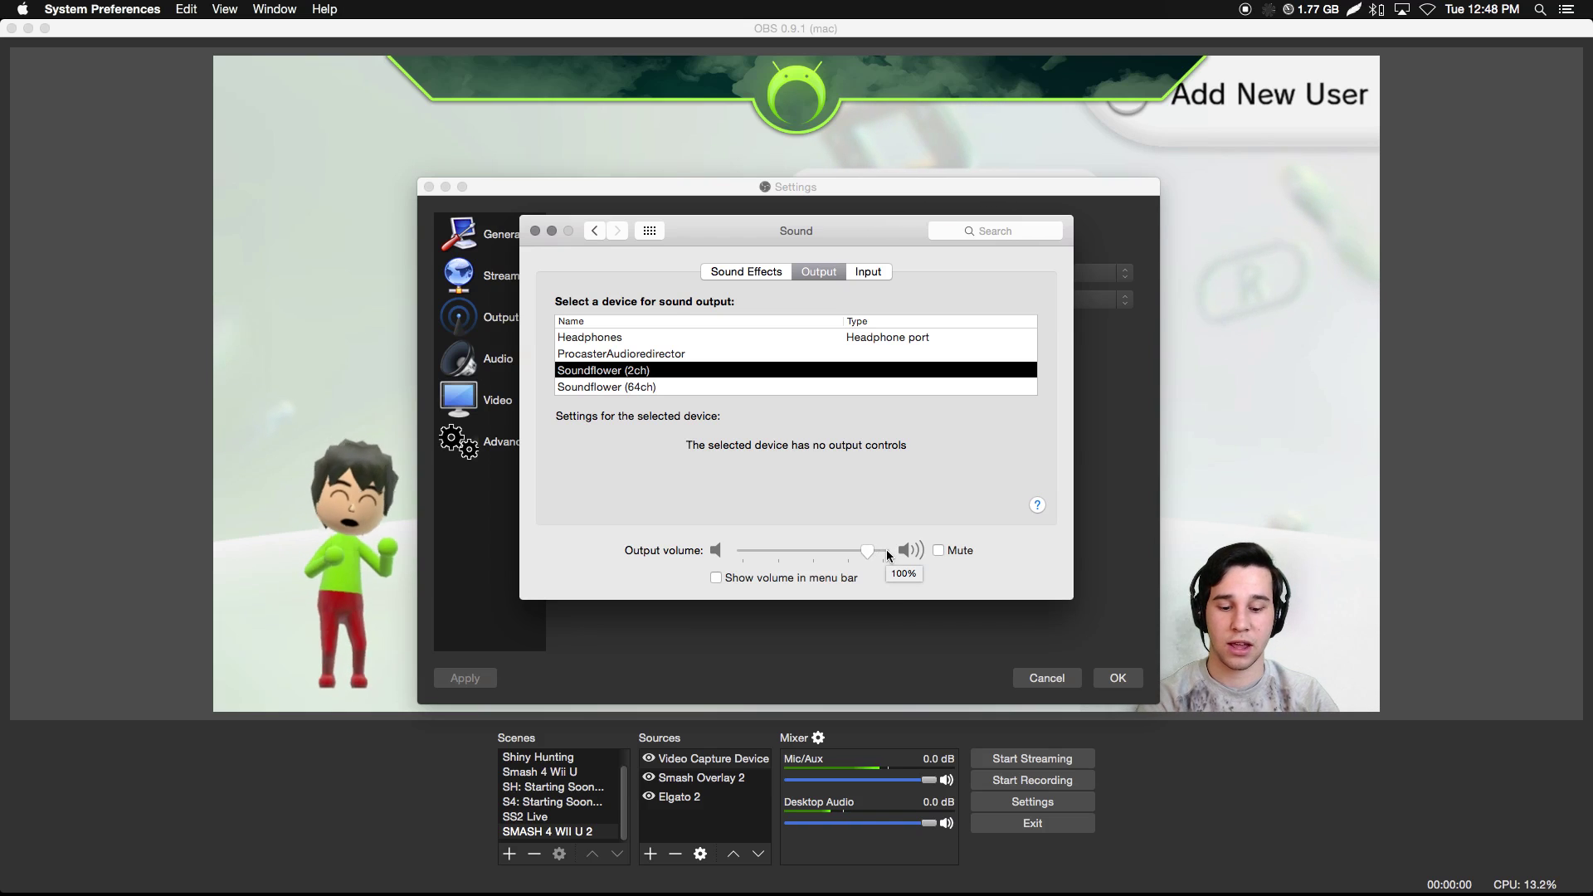
left_click_drag(886, 549, 856, 550)
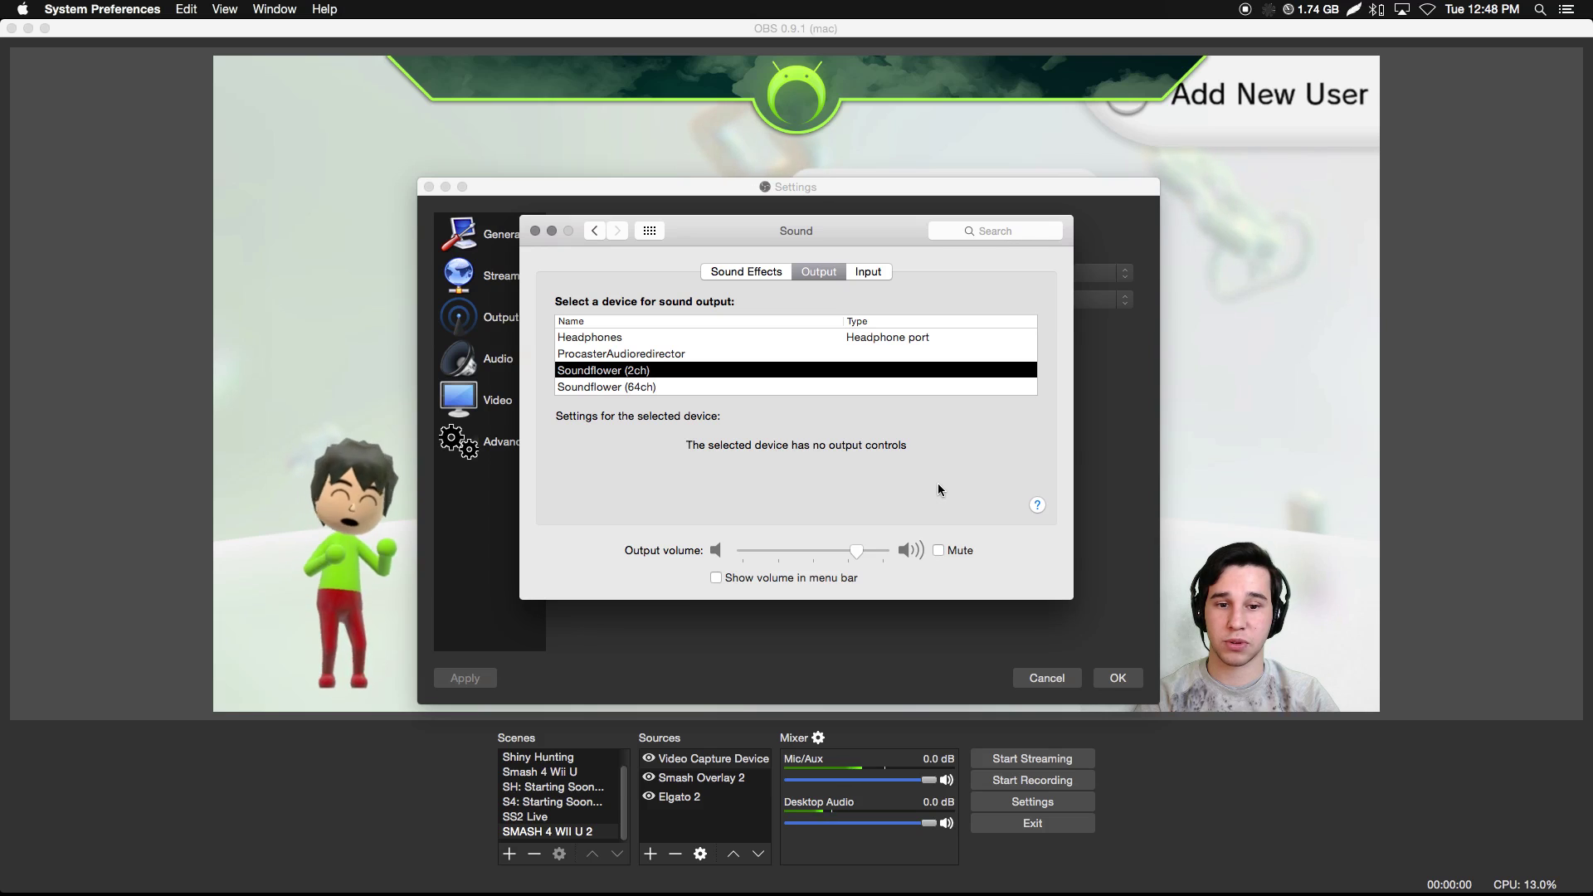
left_click(535, 239)
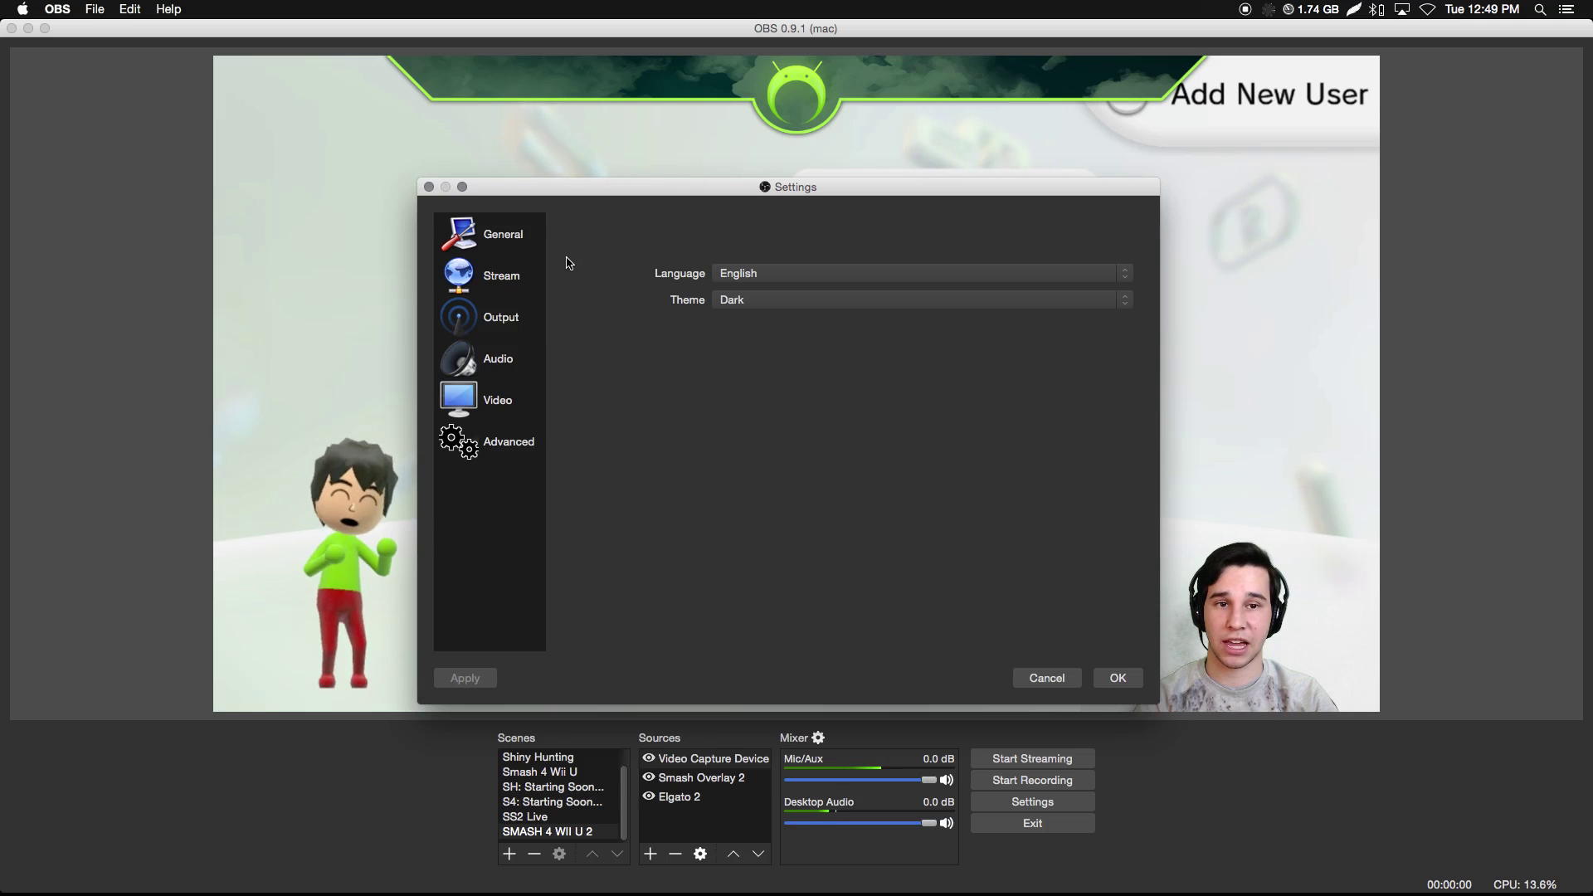
In the OBS audio settings, select Soundflower (2ch) as the desktop audio device and Yeti Stereo Microphone as the mic/auxiliary device
left_click(501, 367)
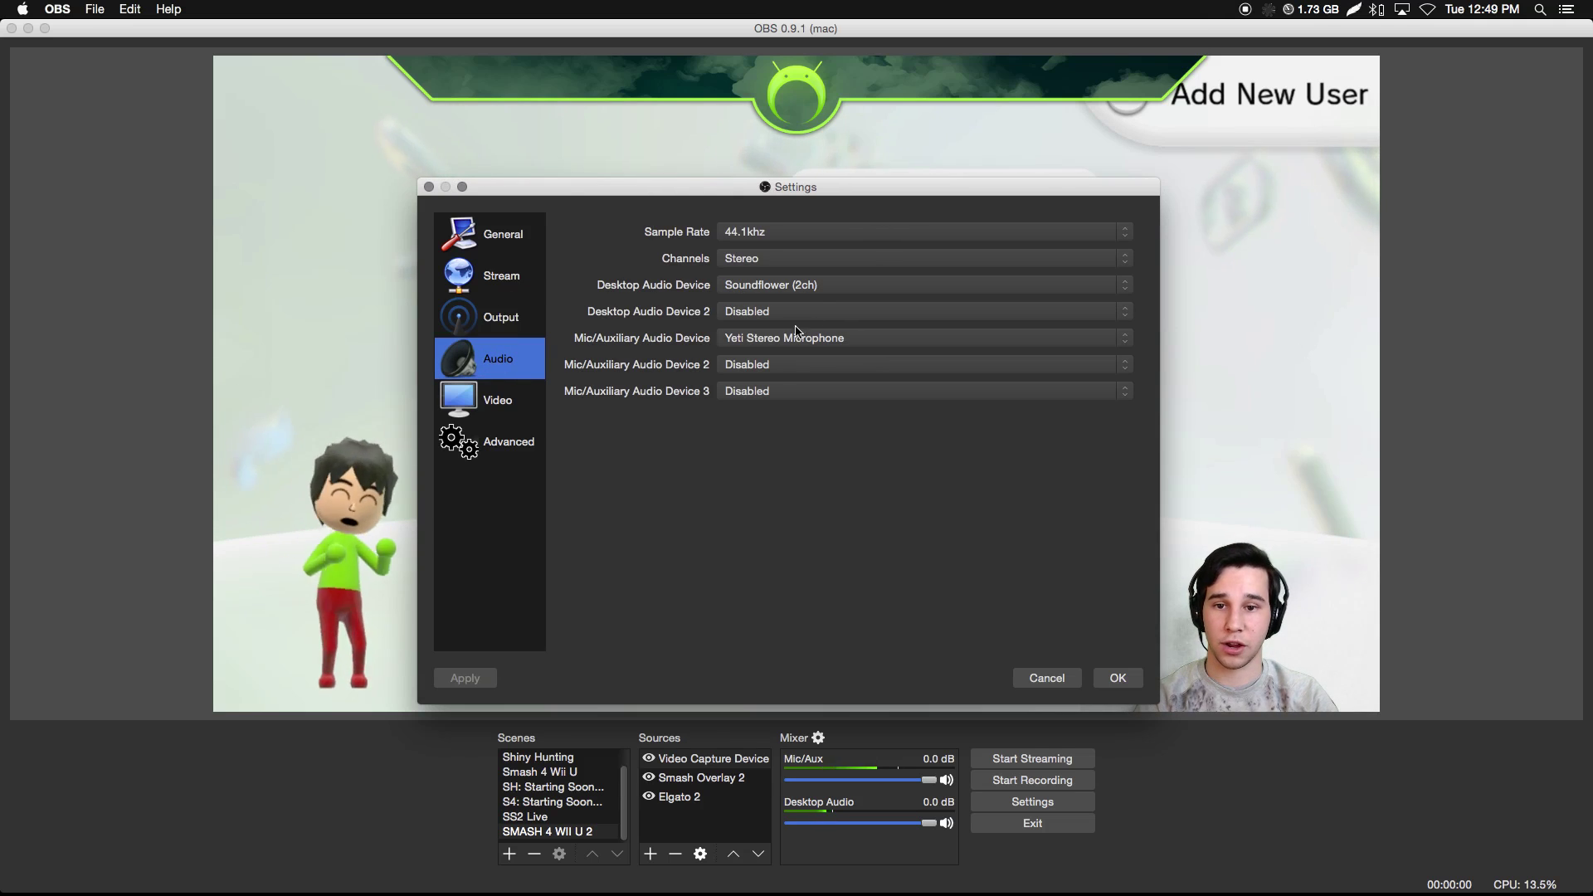
left_click(826, 288)
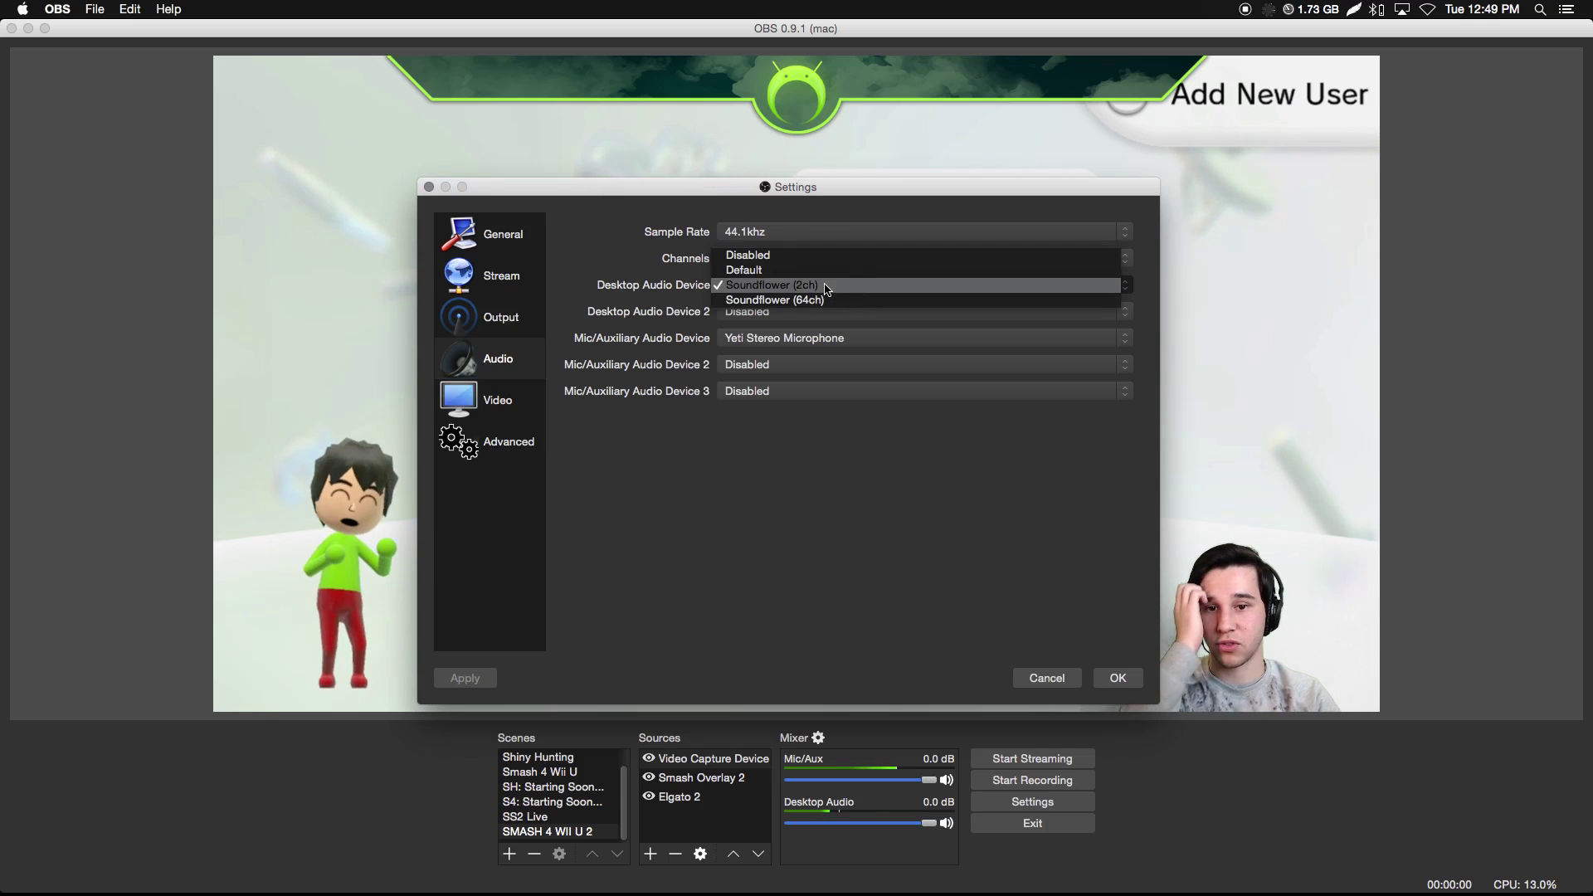
left_click(826, 287)
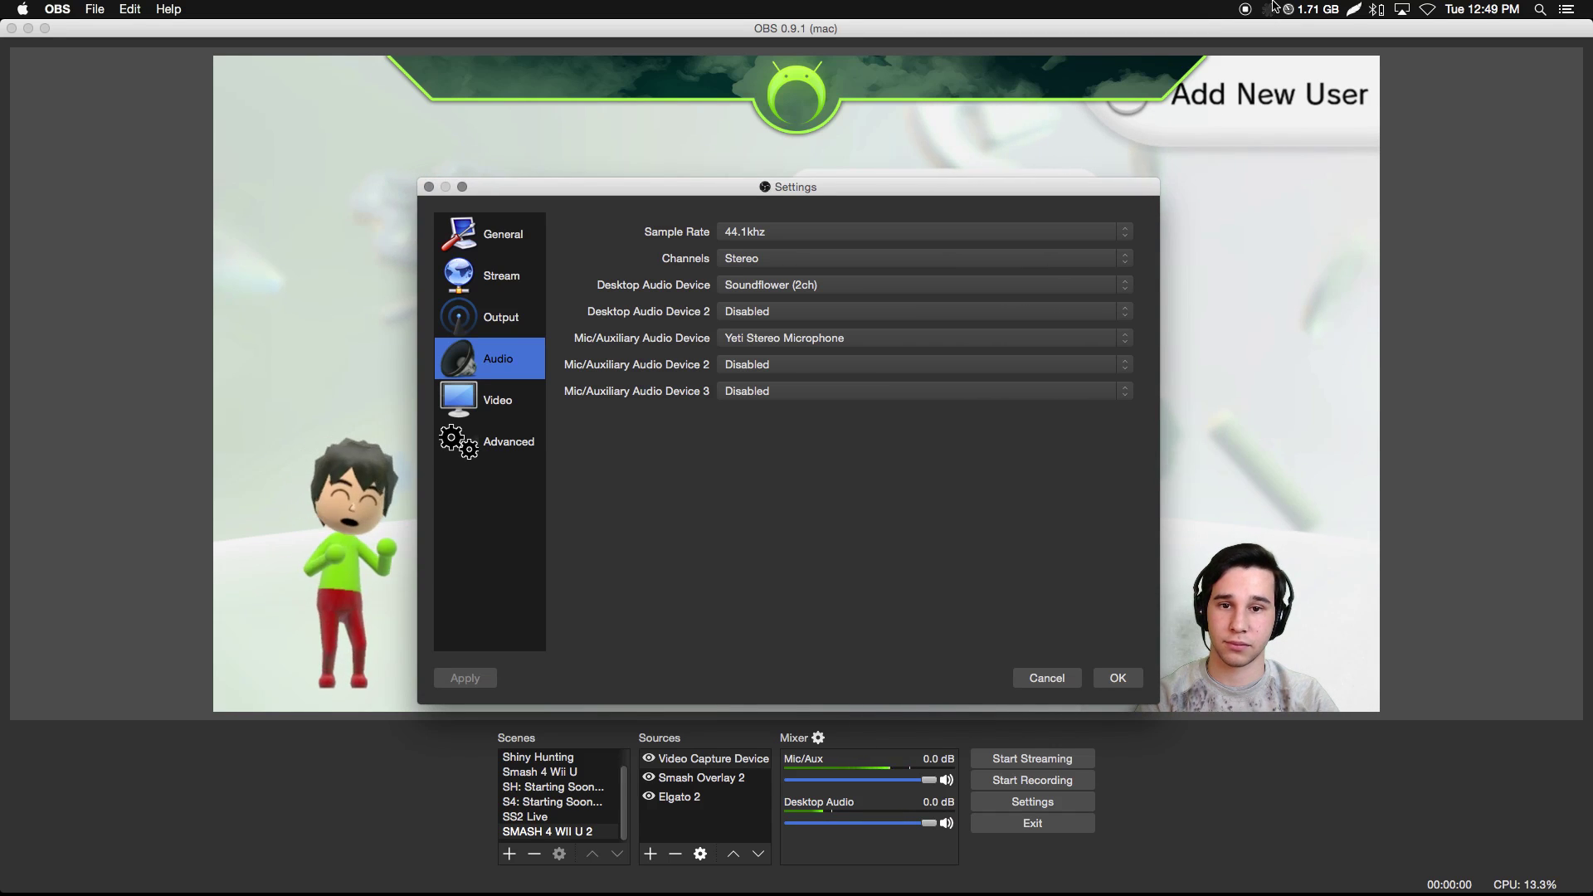
left_click(1274, 6)
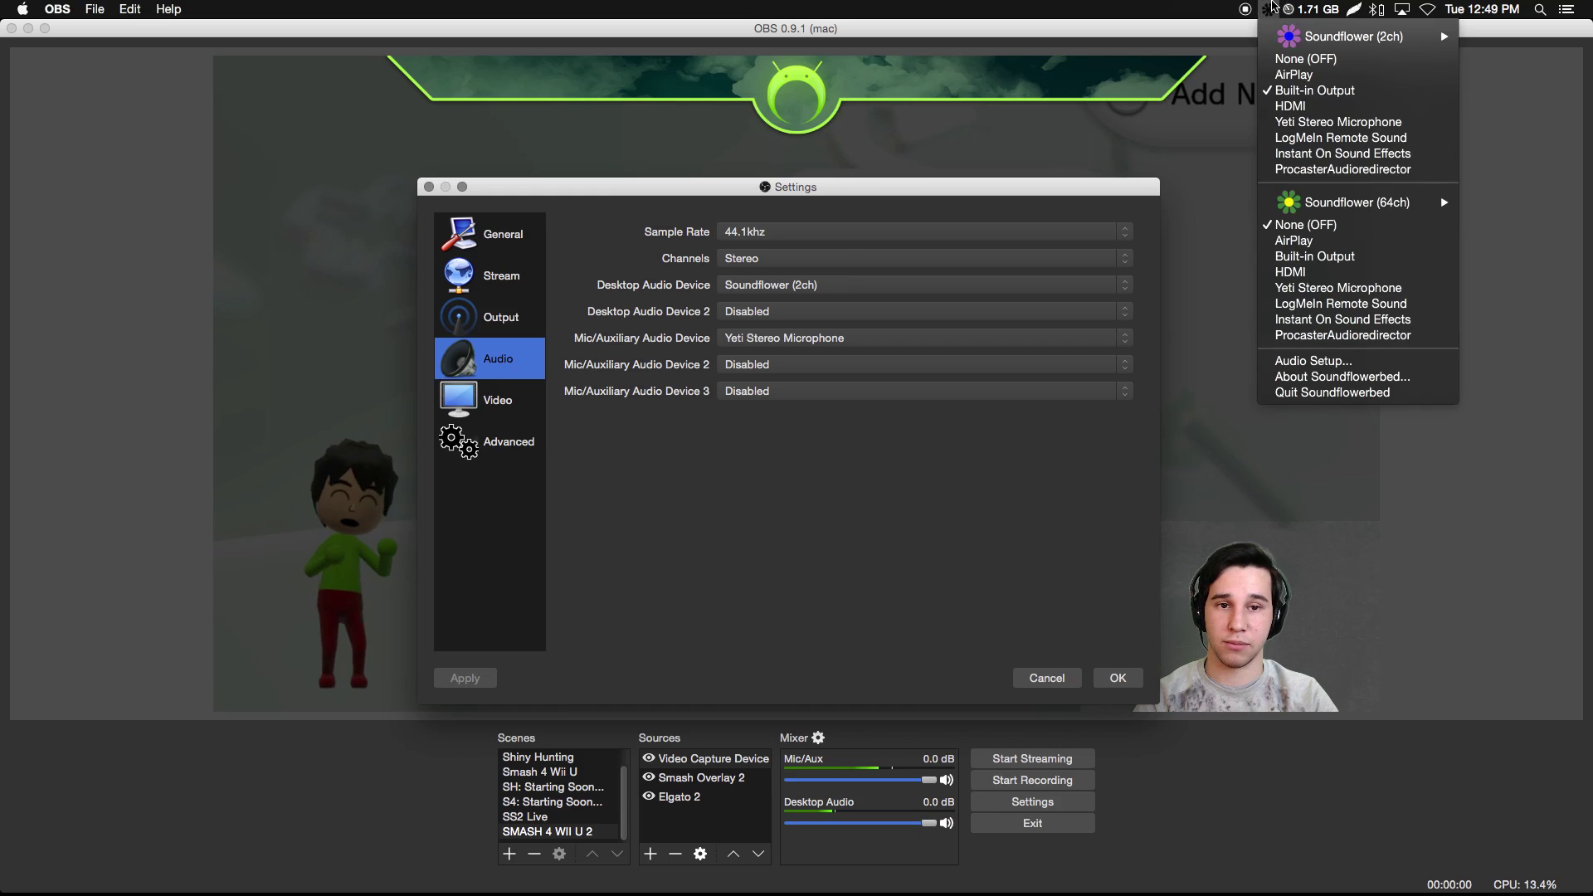
left_click(1311, 93)
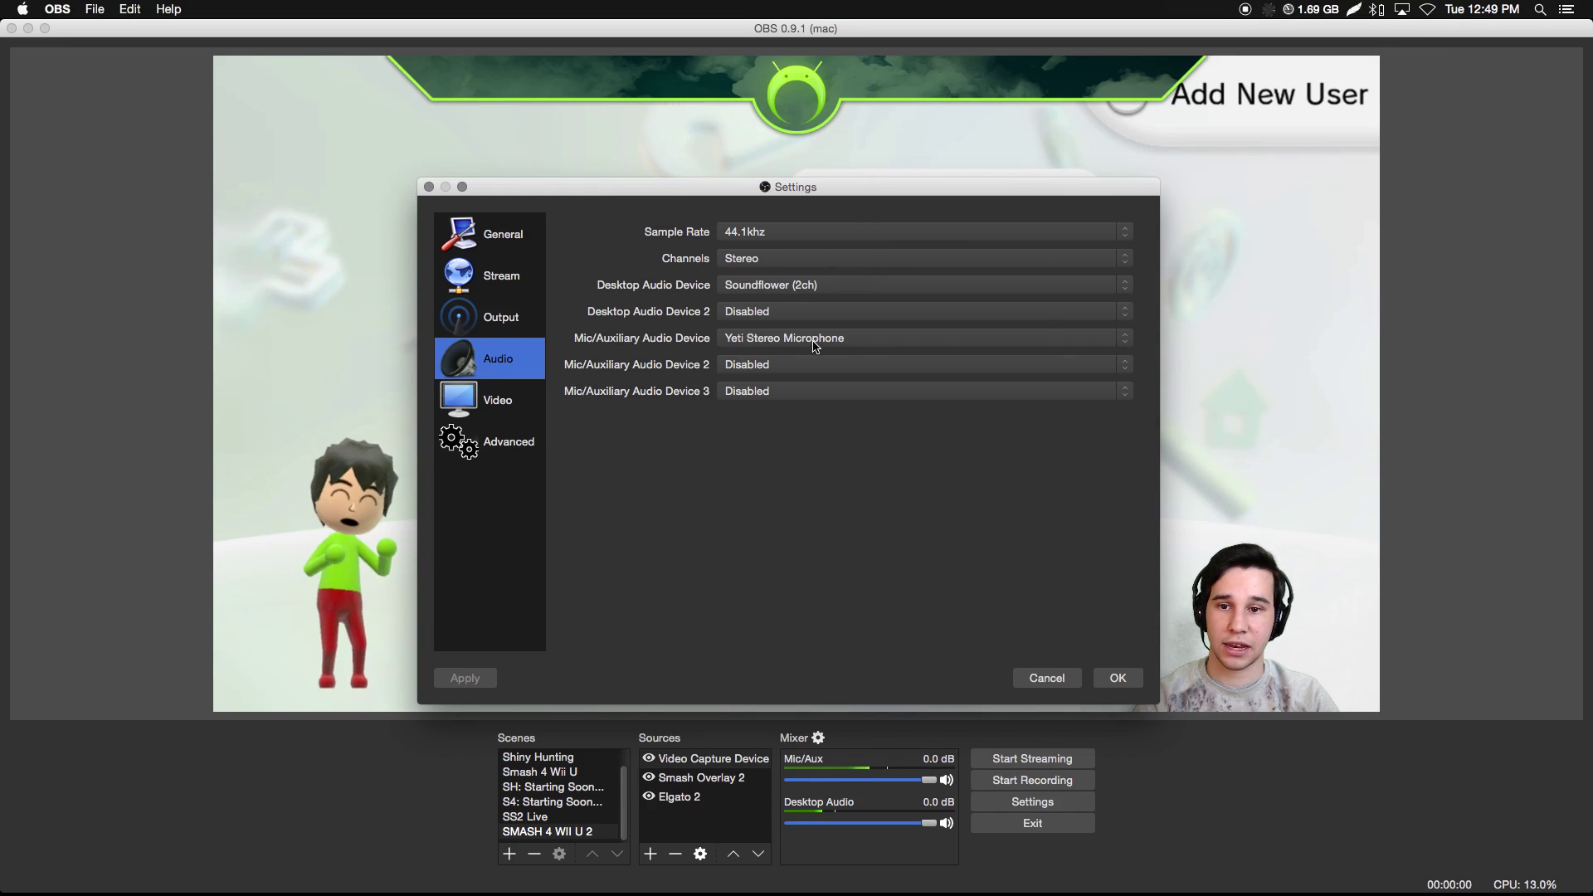
left_click(863, 339)
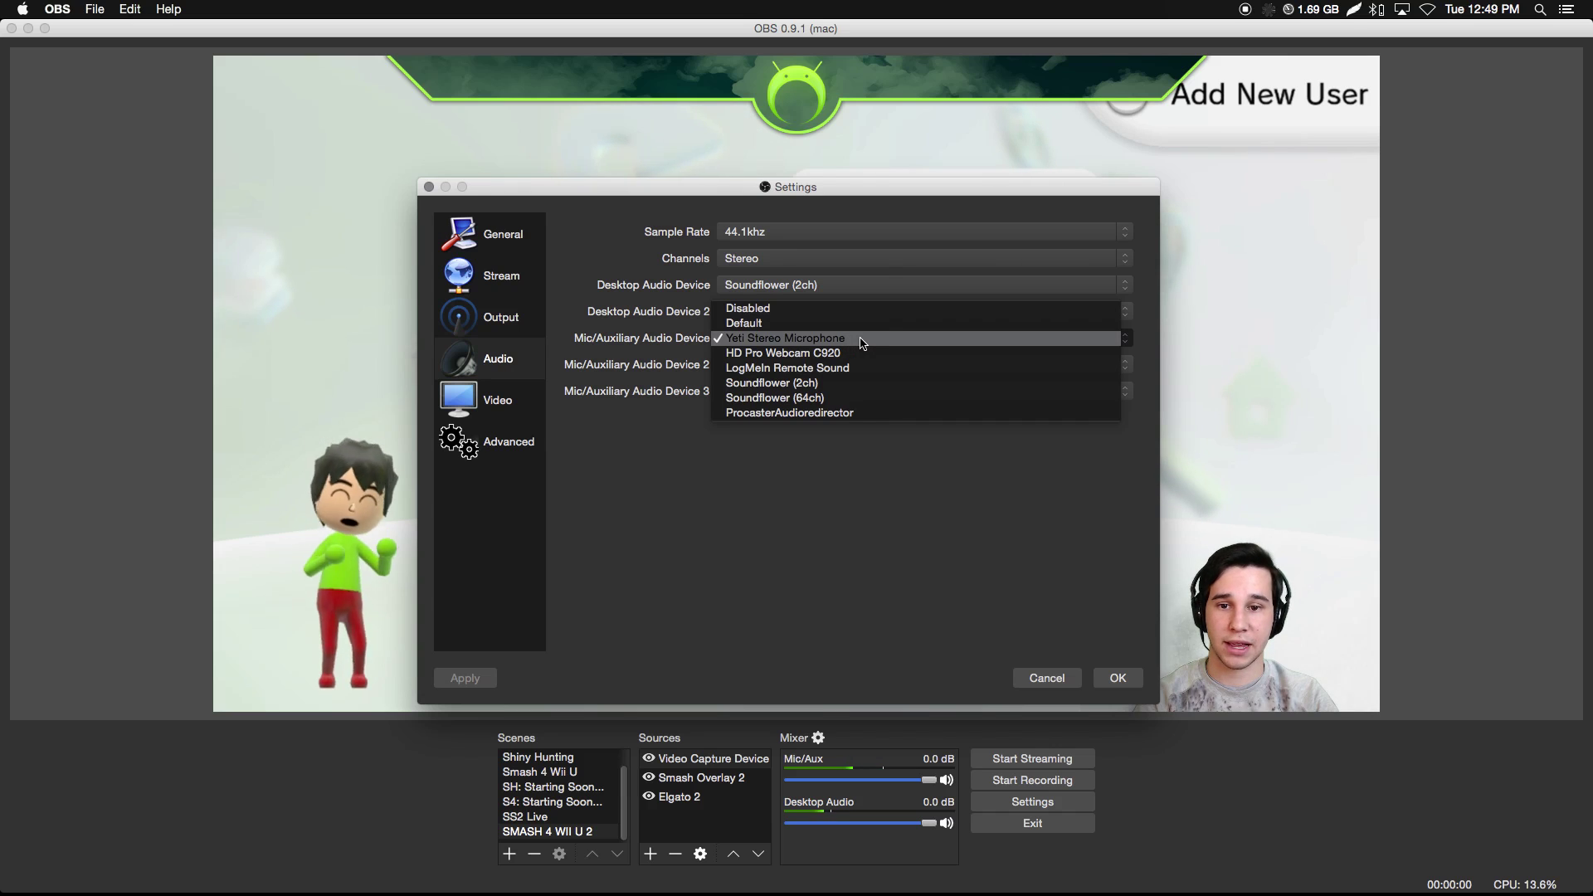
left_click(863, 339)
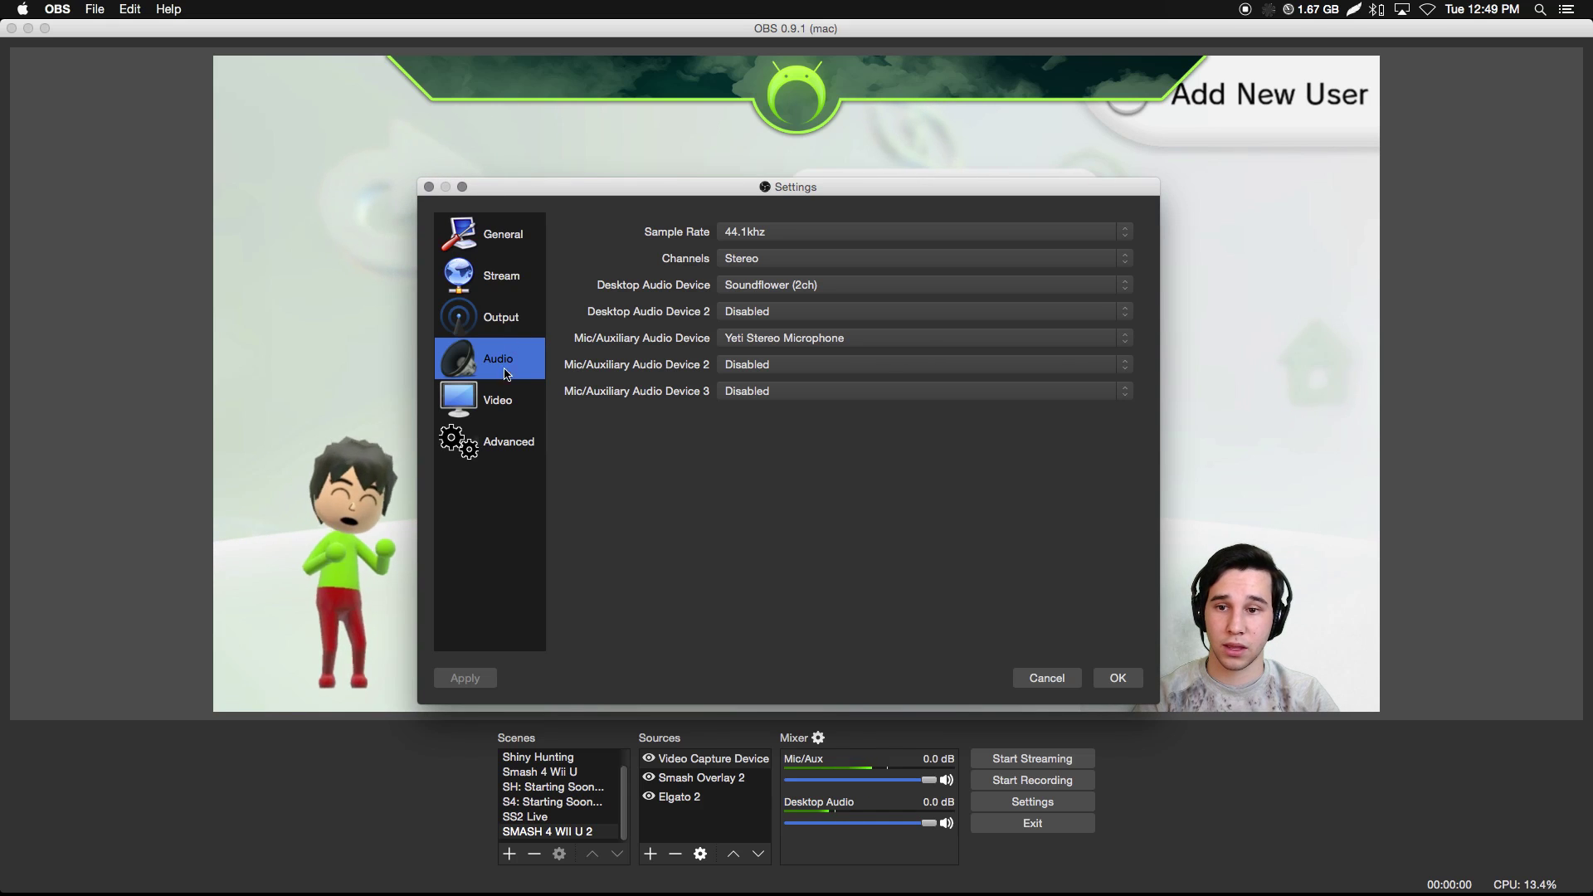
Review the video resolution, output bitrate, Soundflower routing and streaming service settings, and accept the settings
left_click(498, 402)
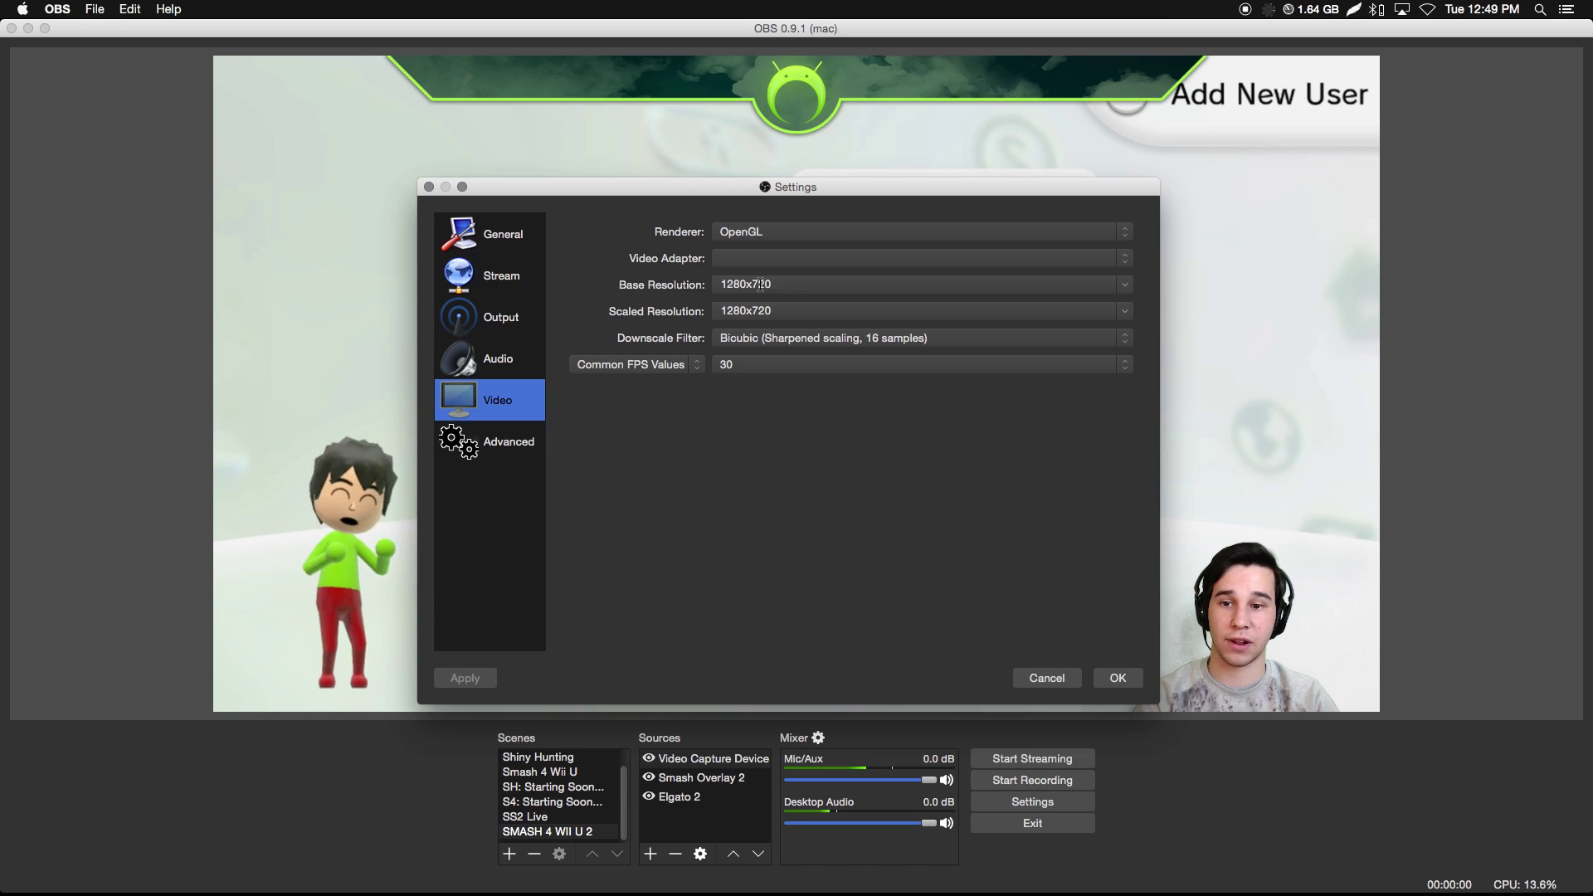
left_click(499, 321)
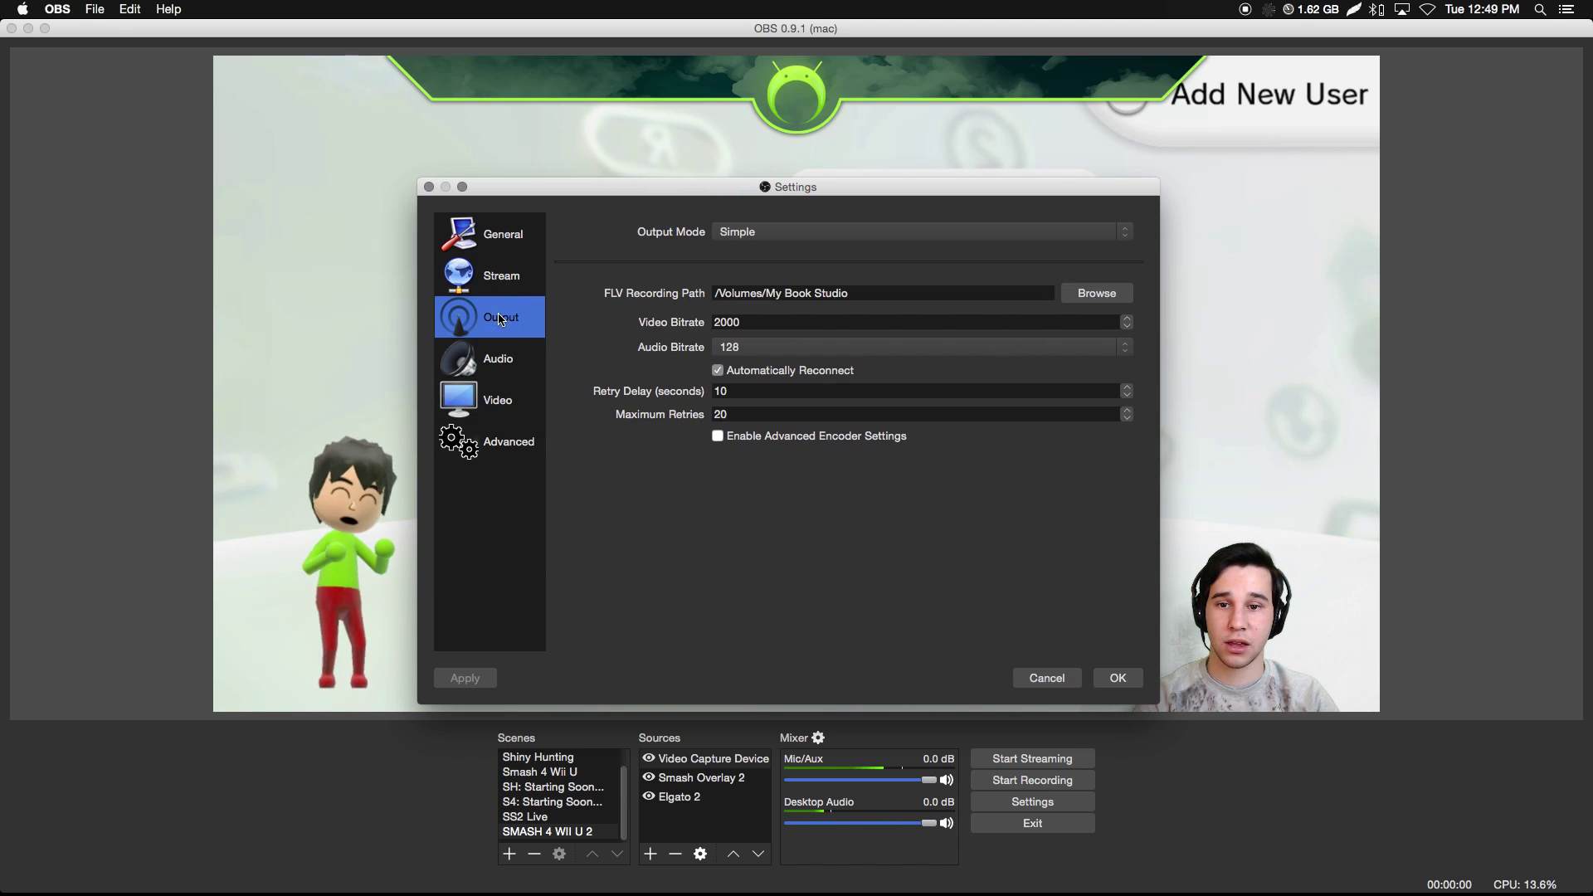
left_click(1276, 7)
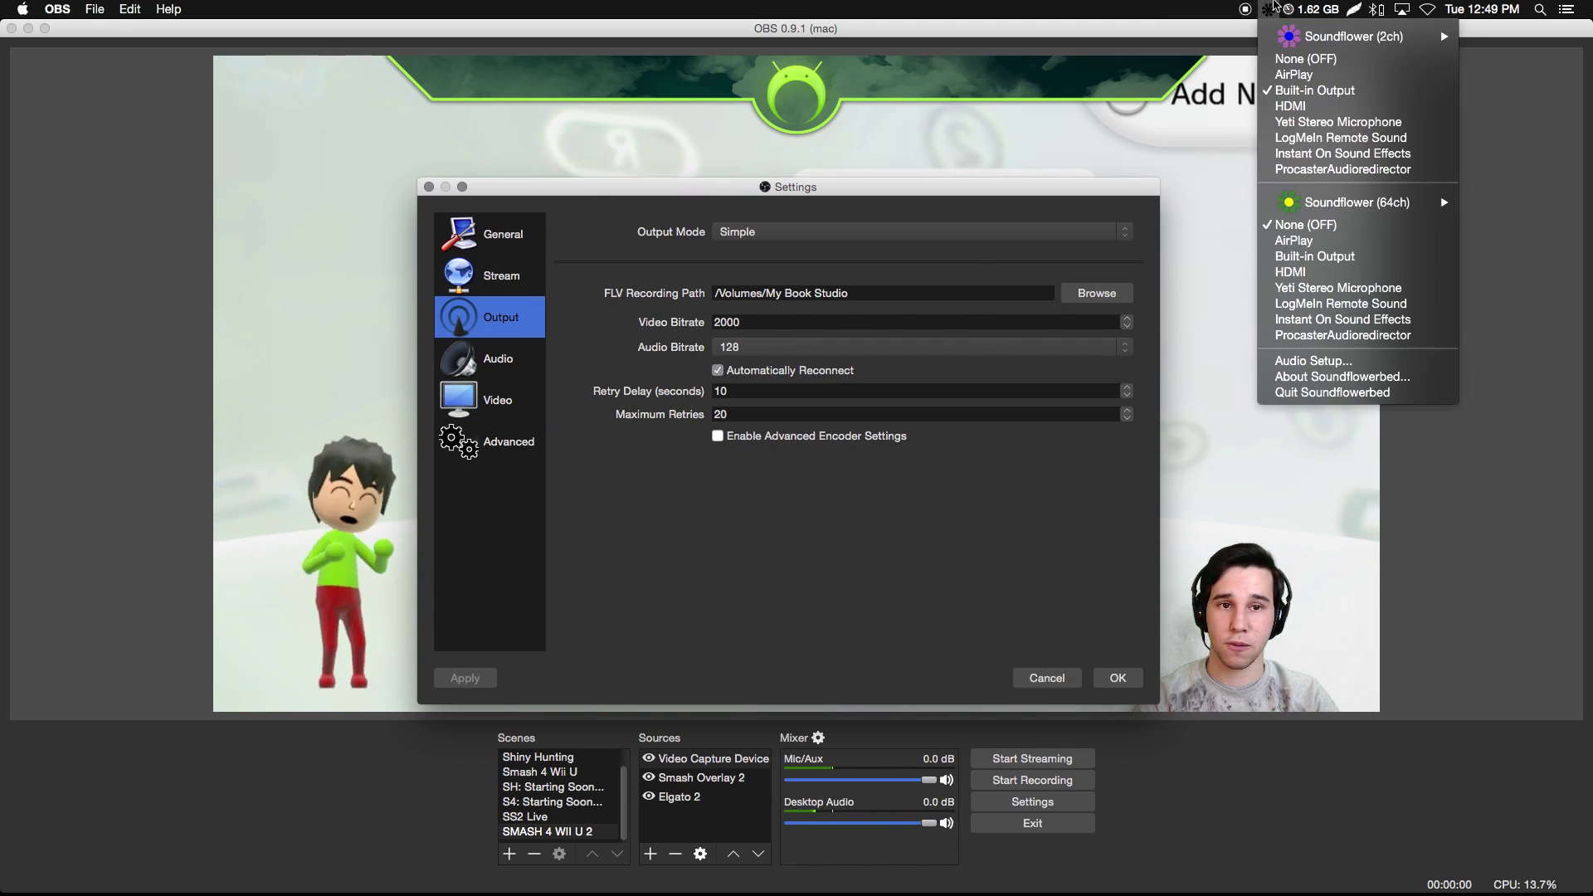
left_click(1297, 95)
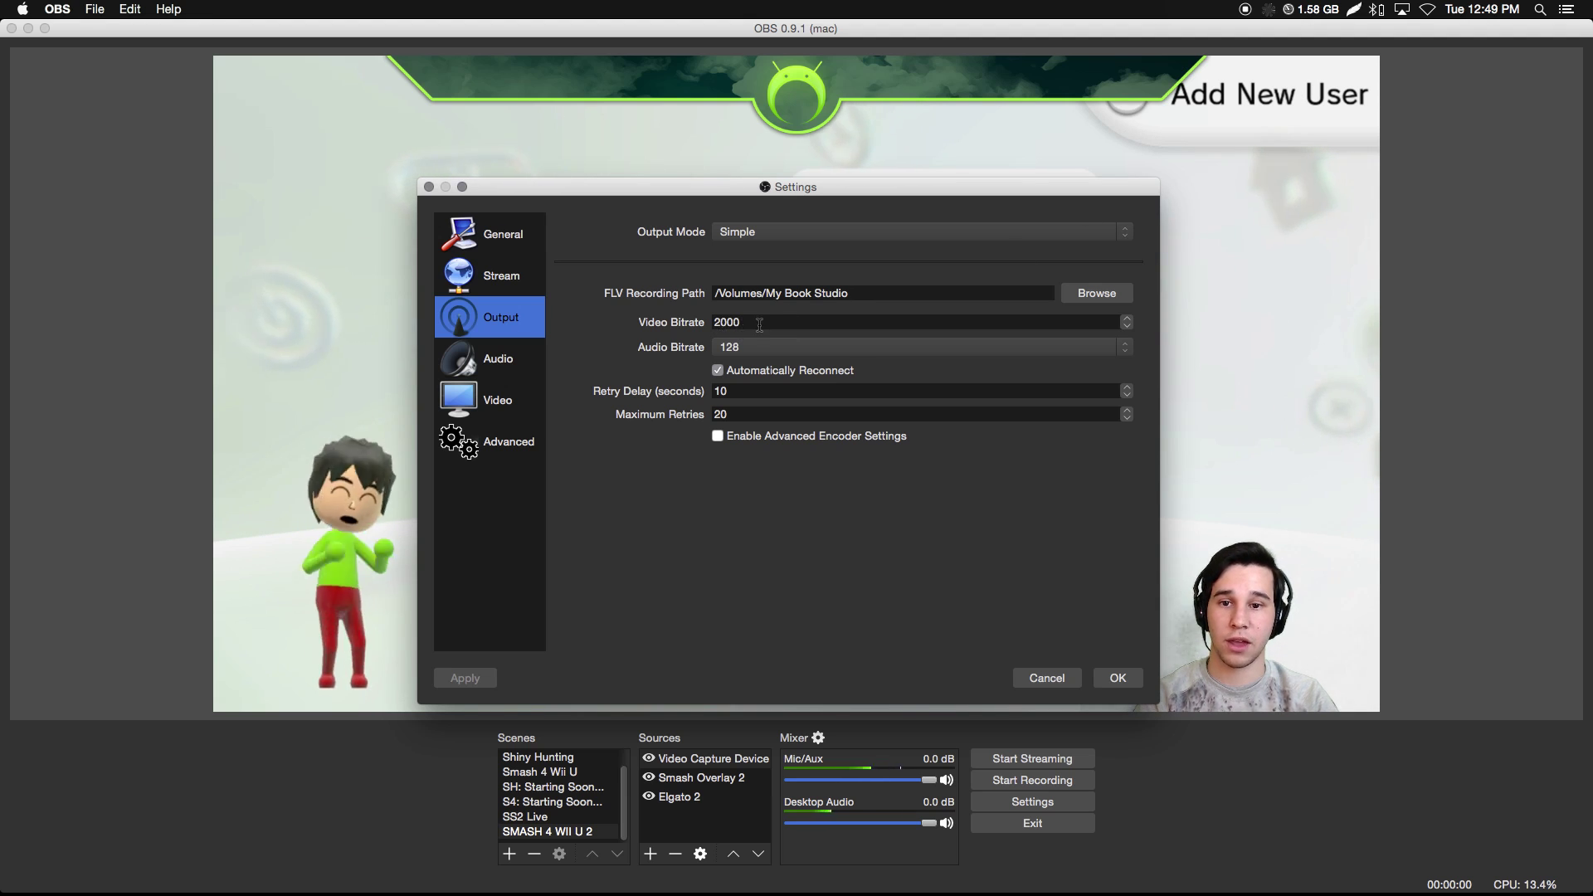
left_click(523, 278)
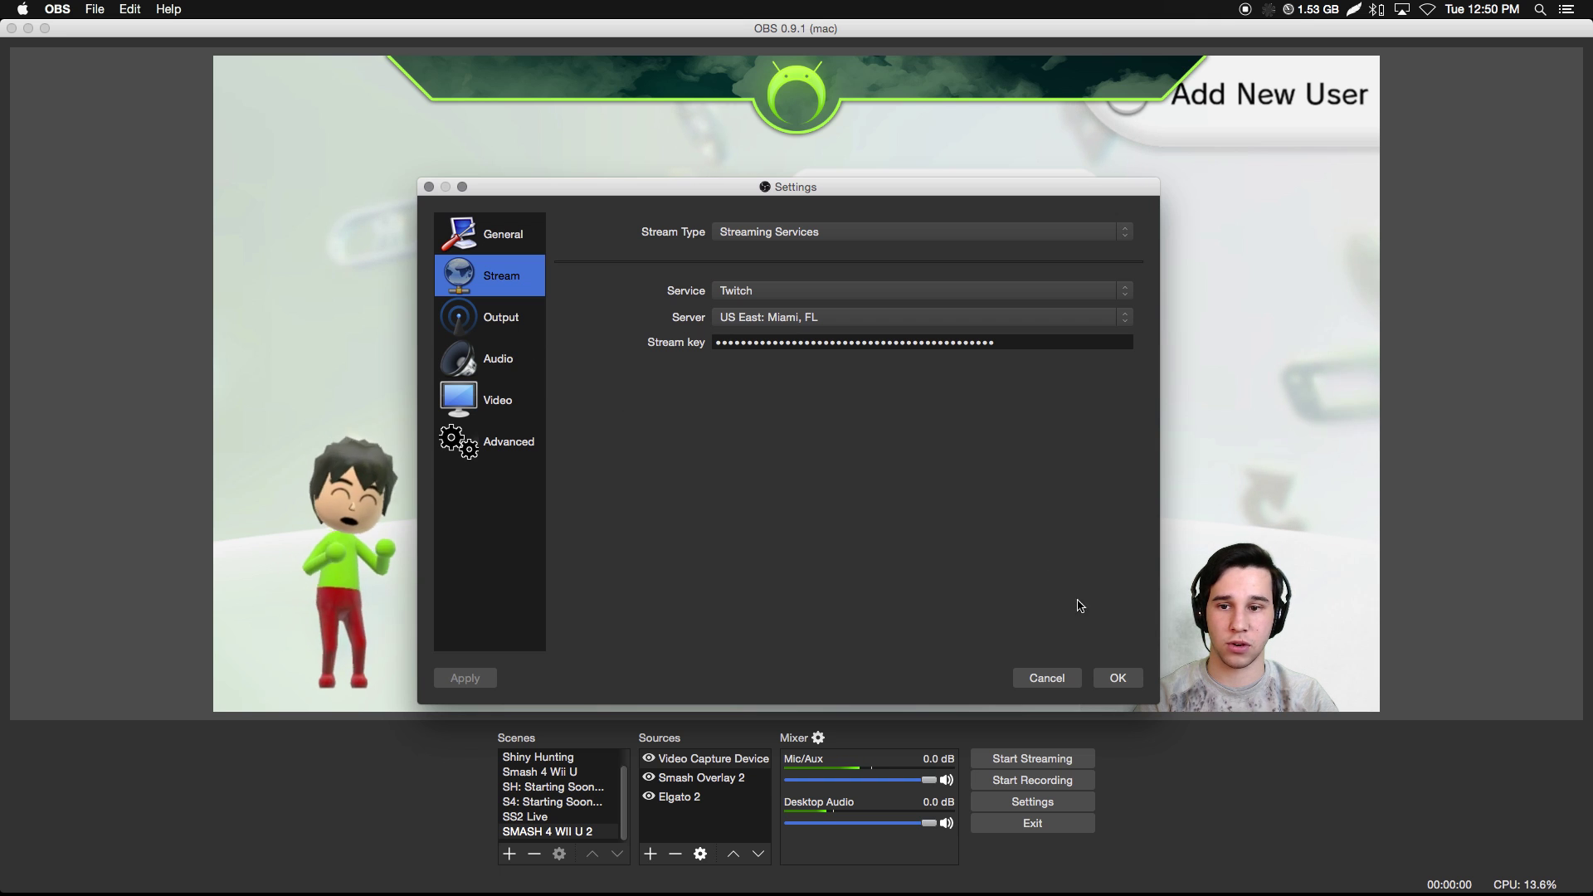
left_click(1125, 679)
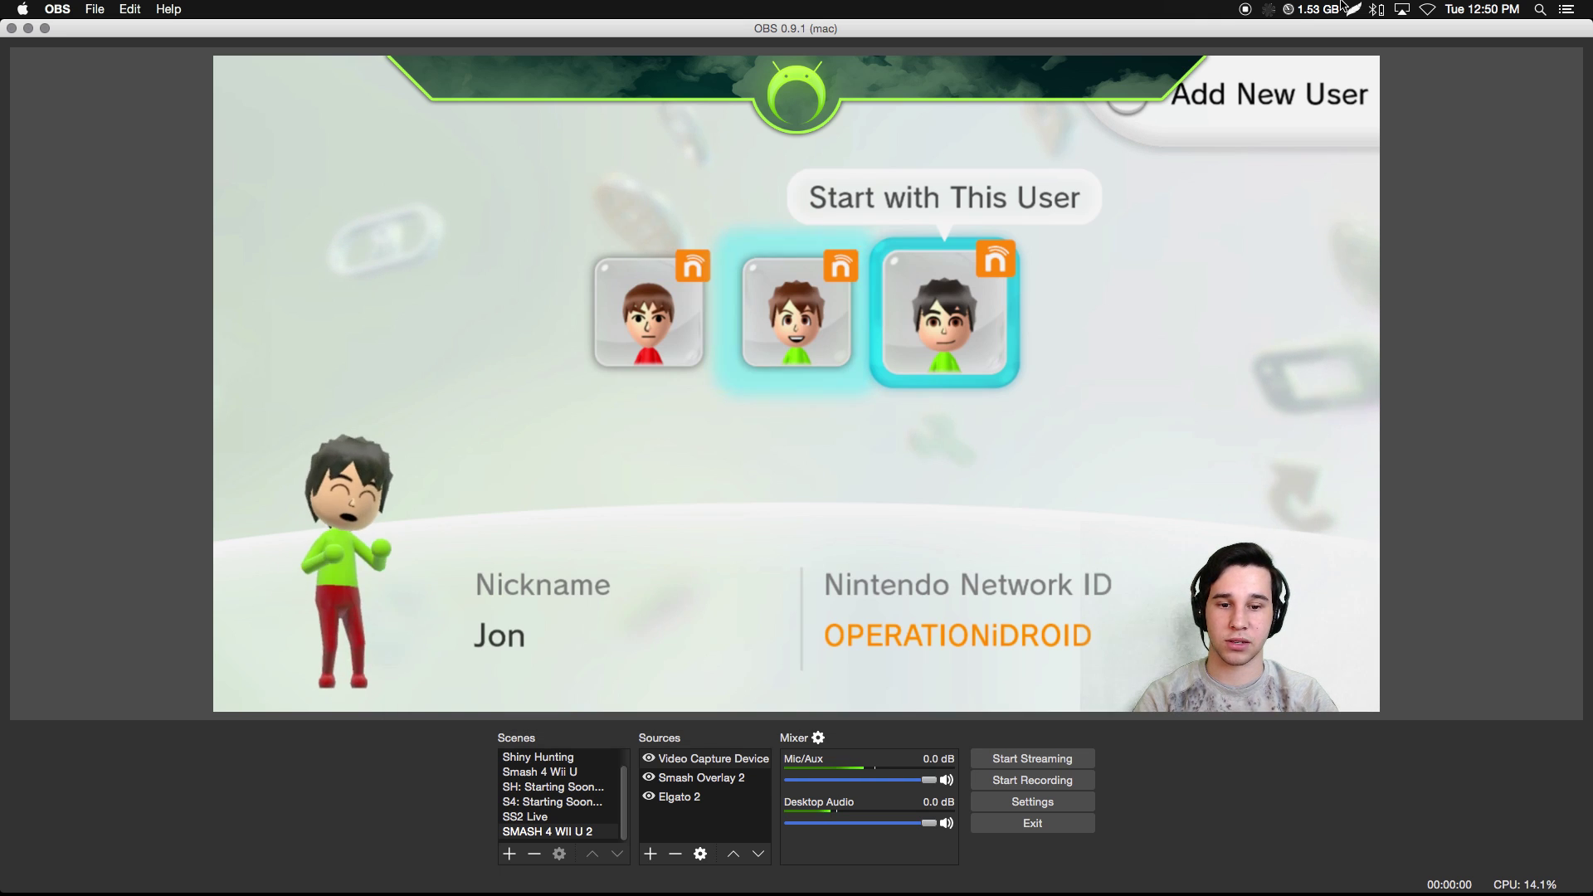
Check the Mic/Aux sync offset in the advanced audio properties, keeping Soundflower (2ch) routed to Built-in Output
left_click(1270, 9)
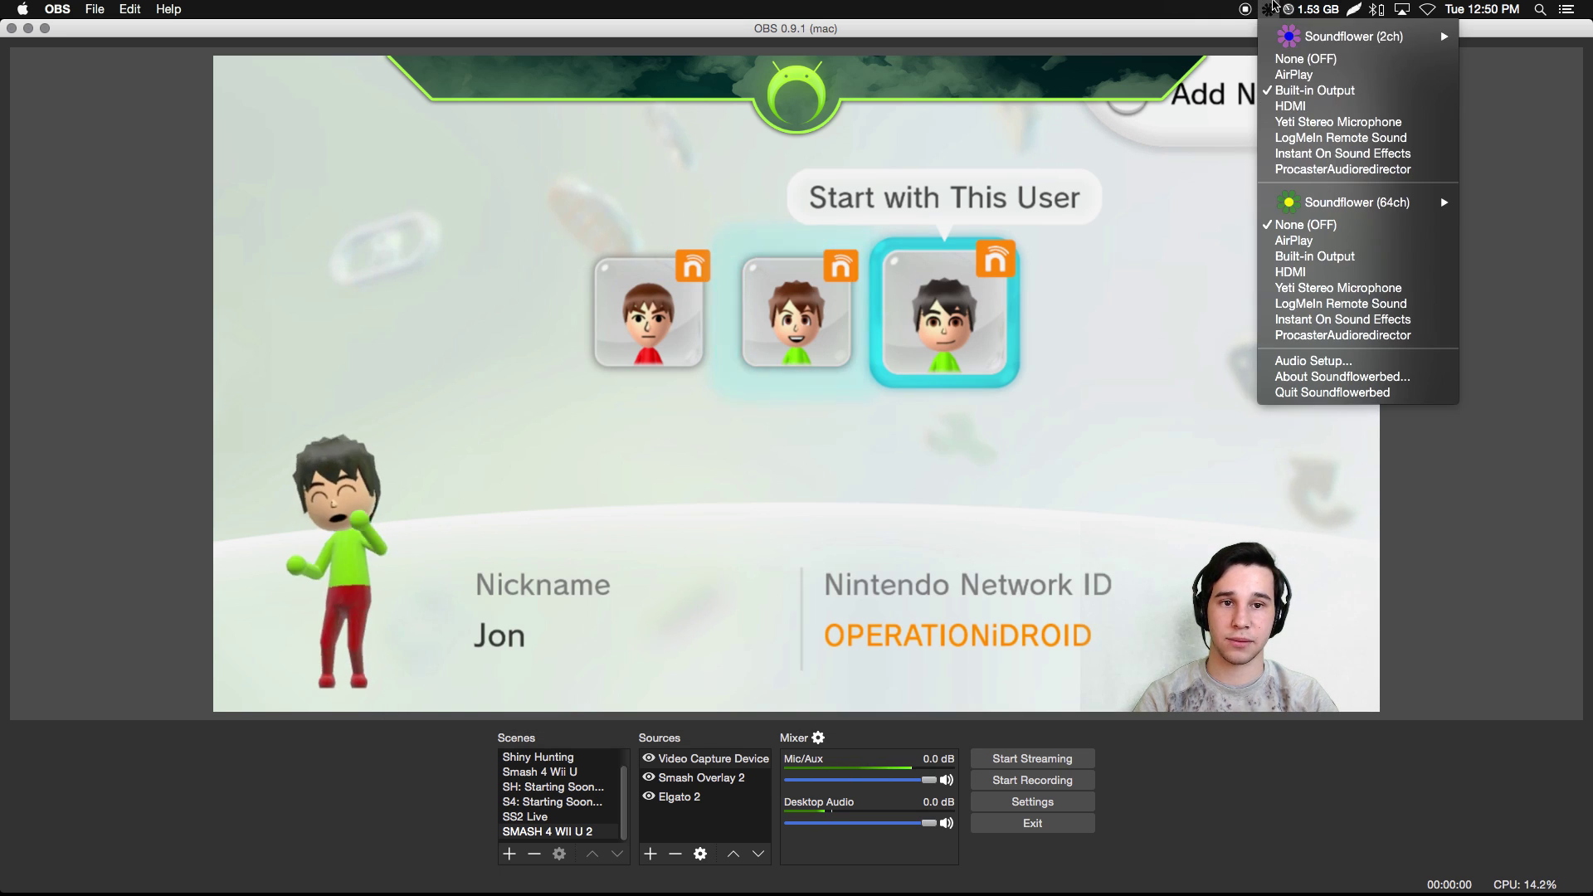
left_click(1295, 96)
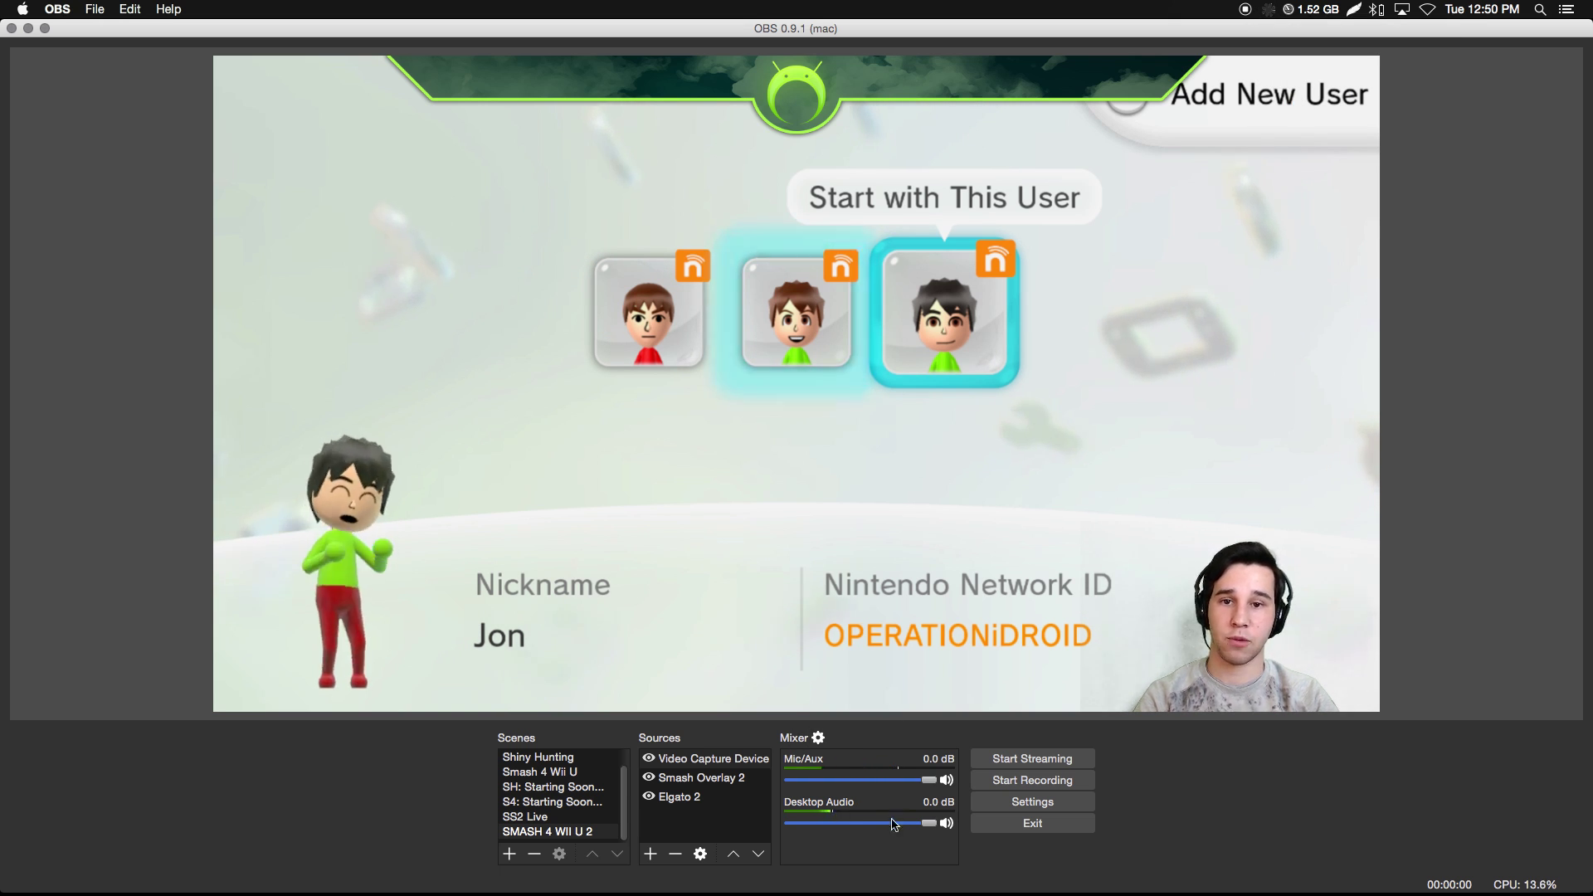
left_click(819, 738)
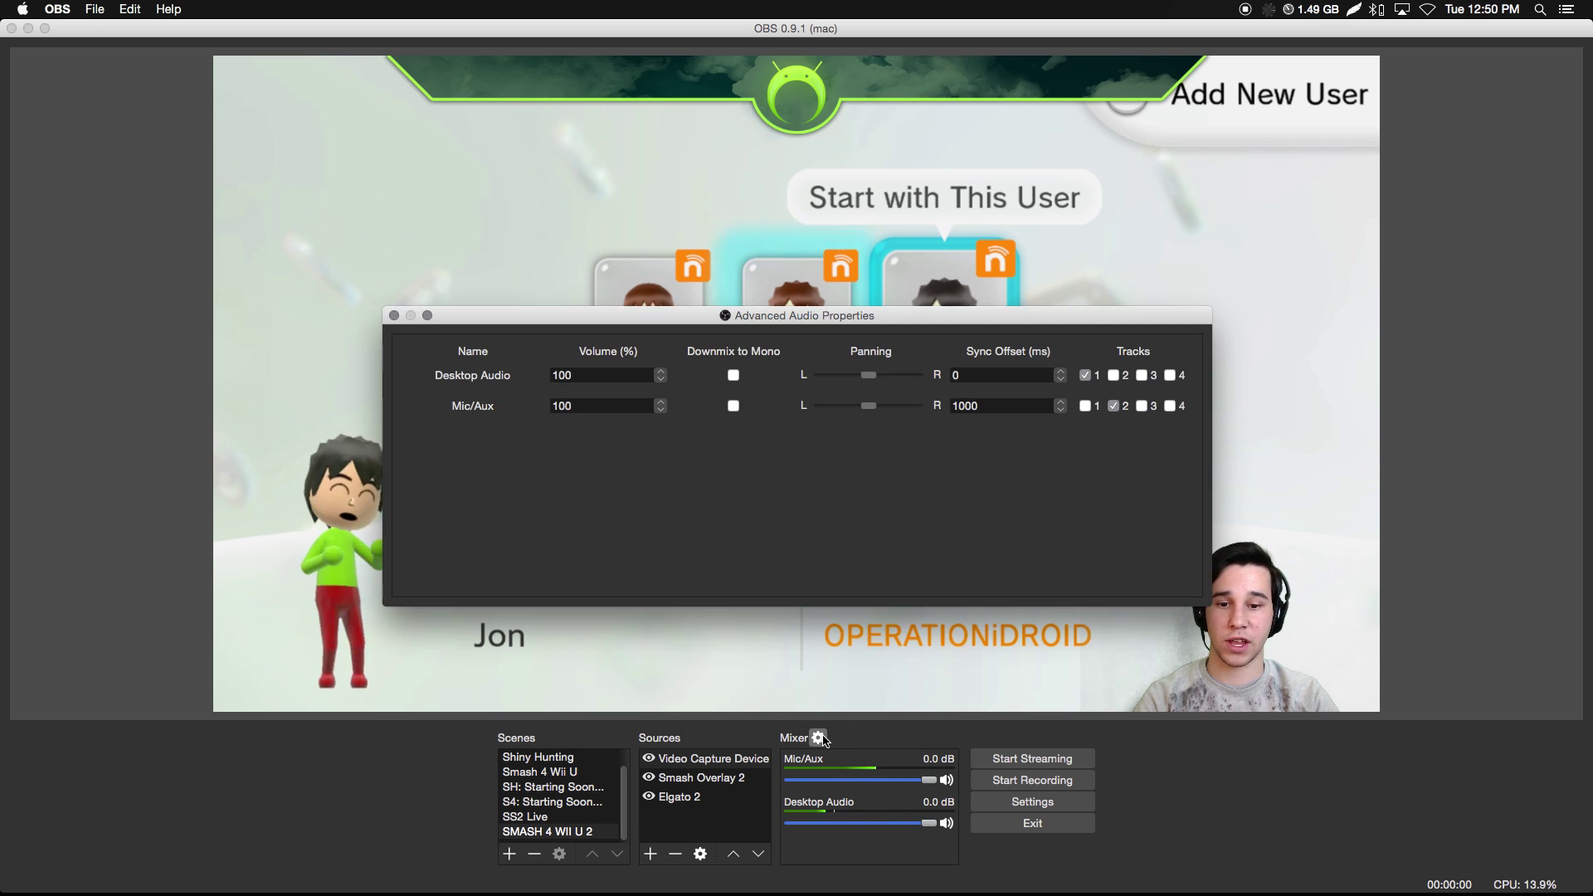
double_click(983, 410)
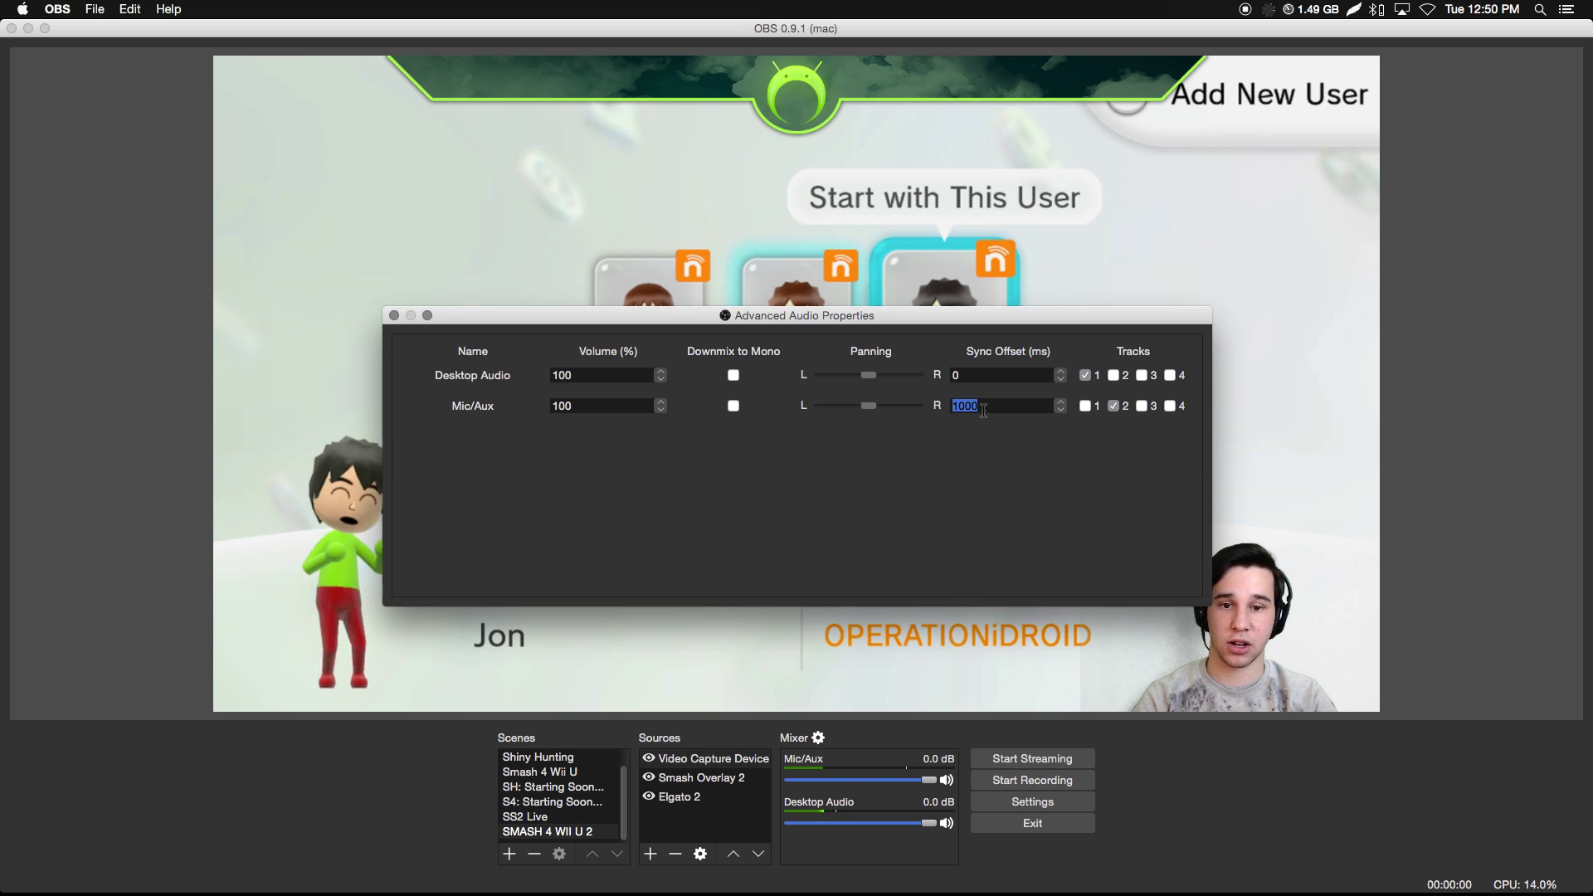
left_click(394, 316)
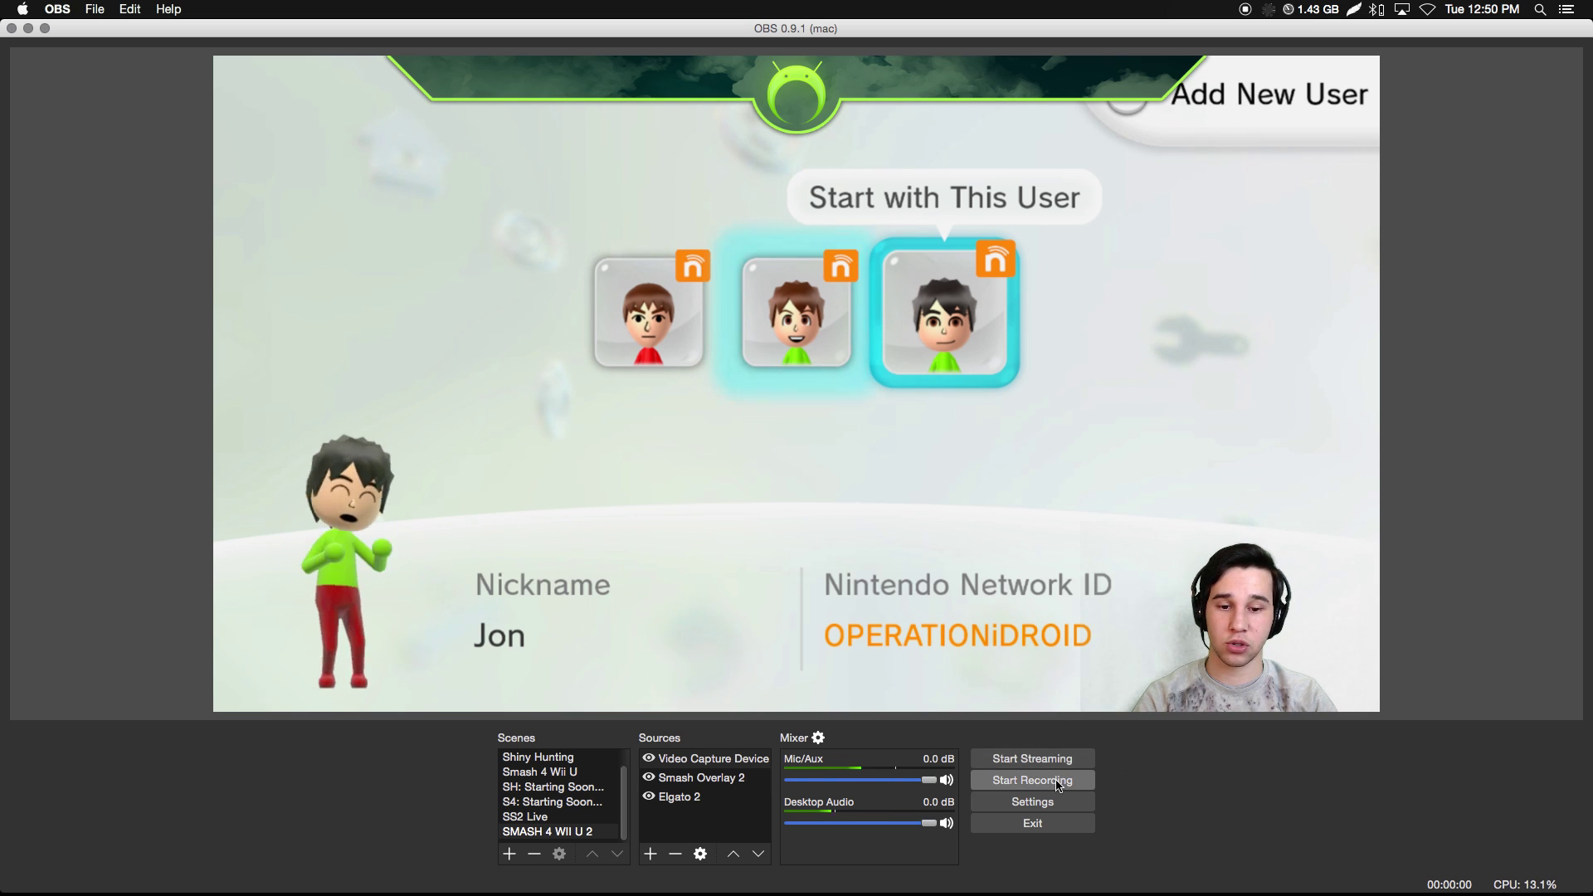
left_click(1268, 9)
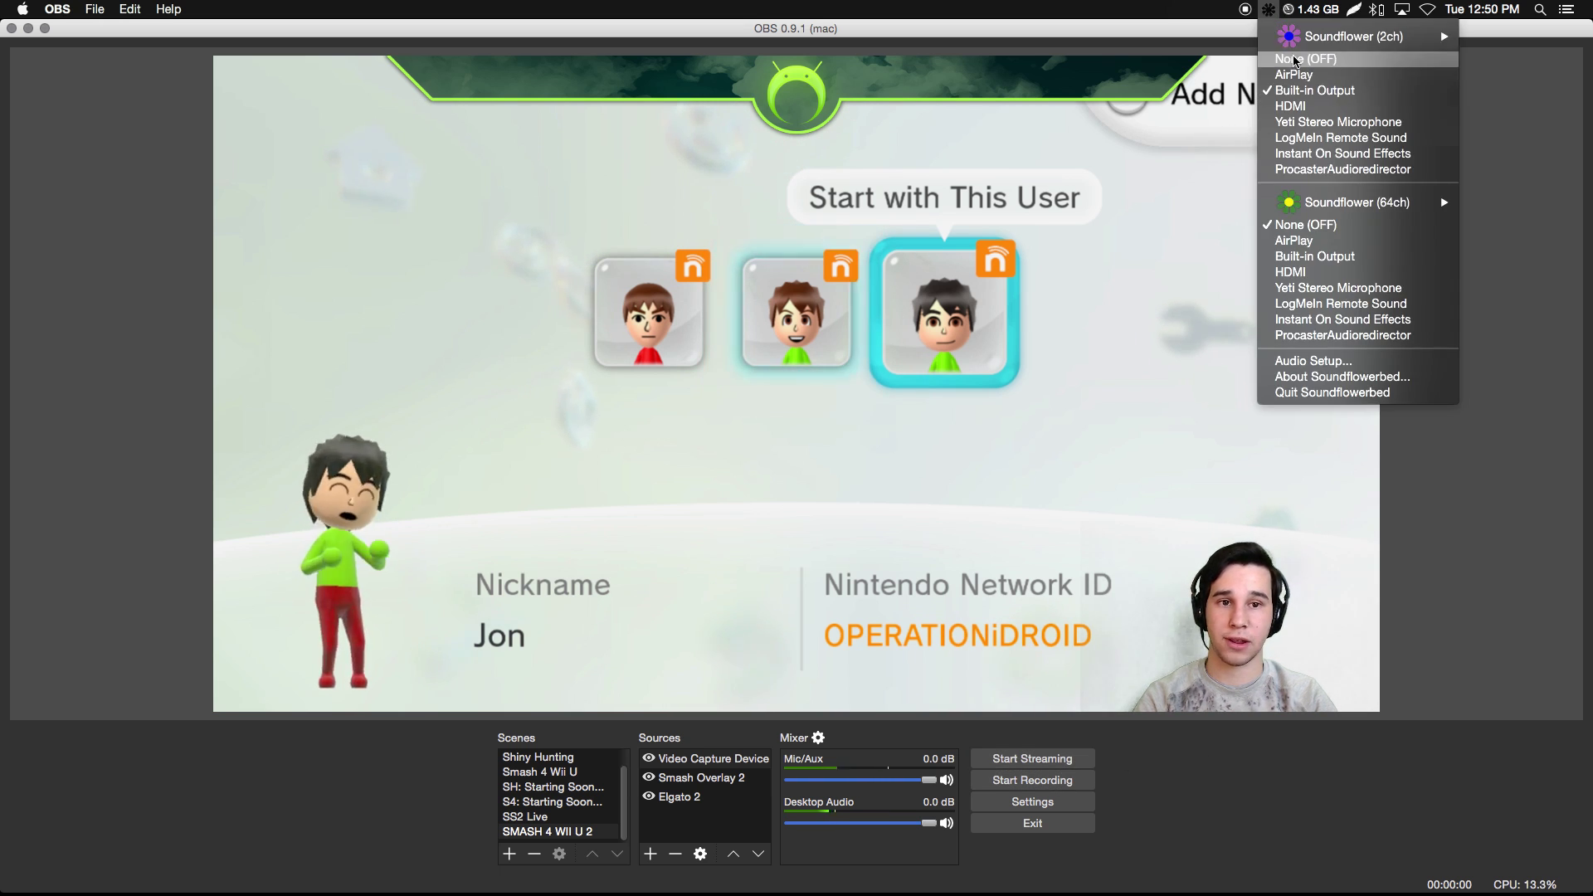
left_click(1315, 90)
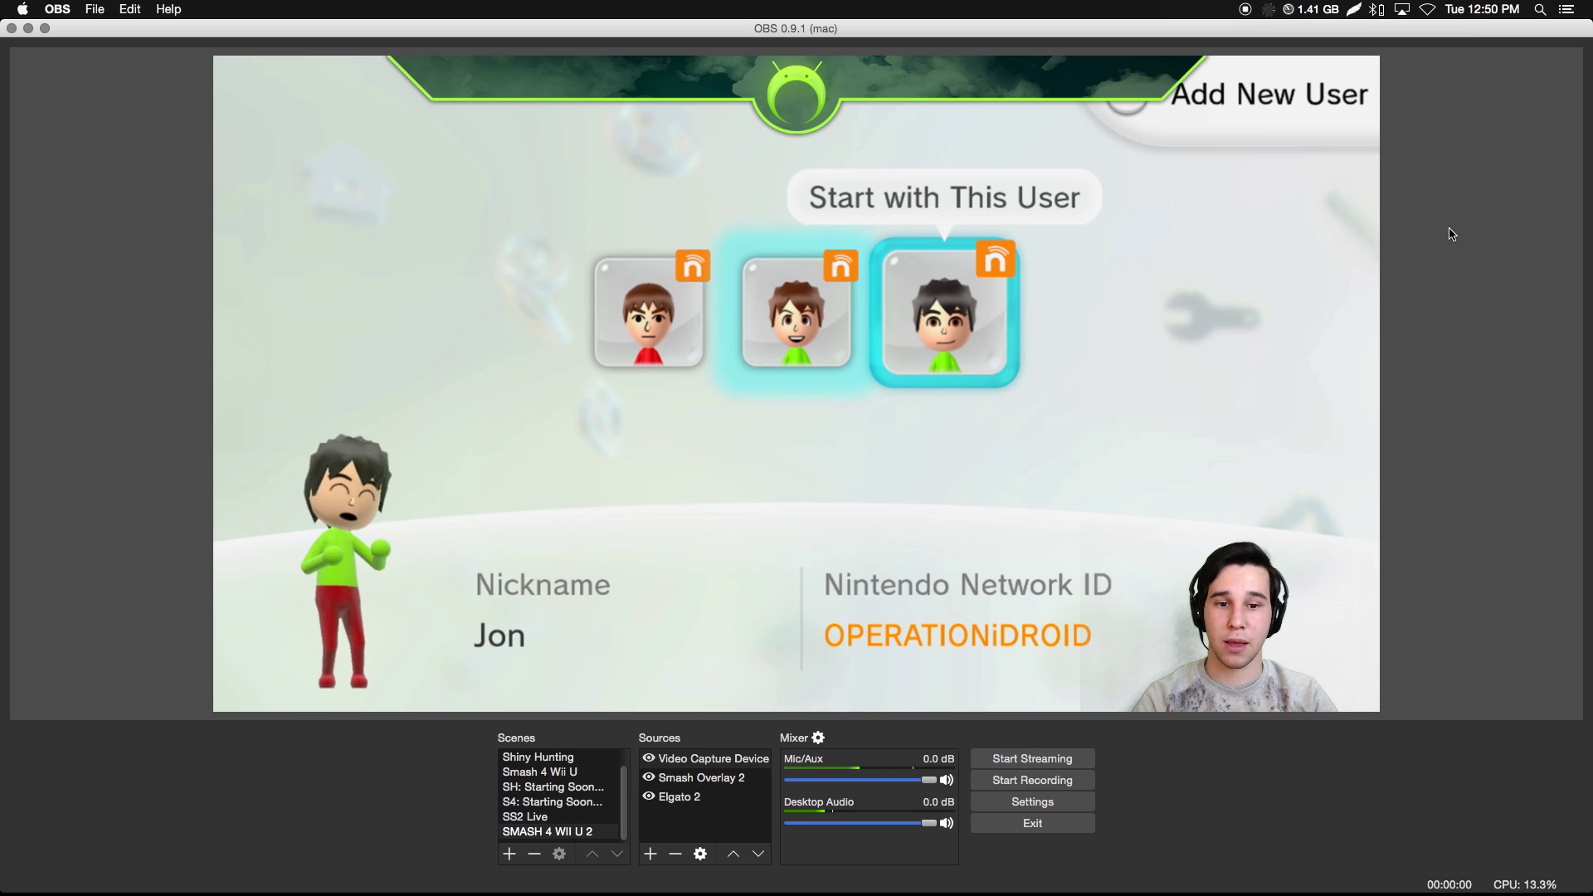